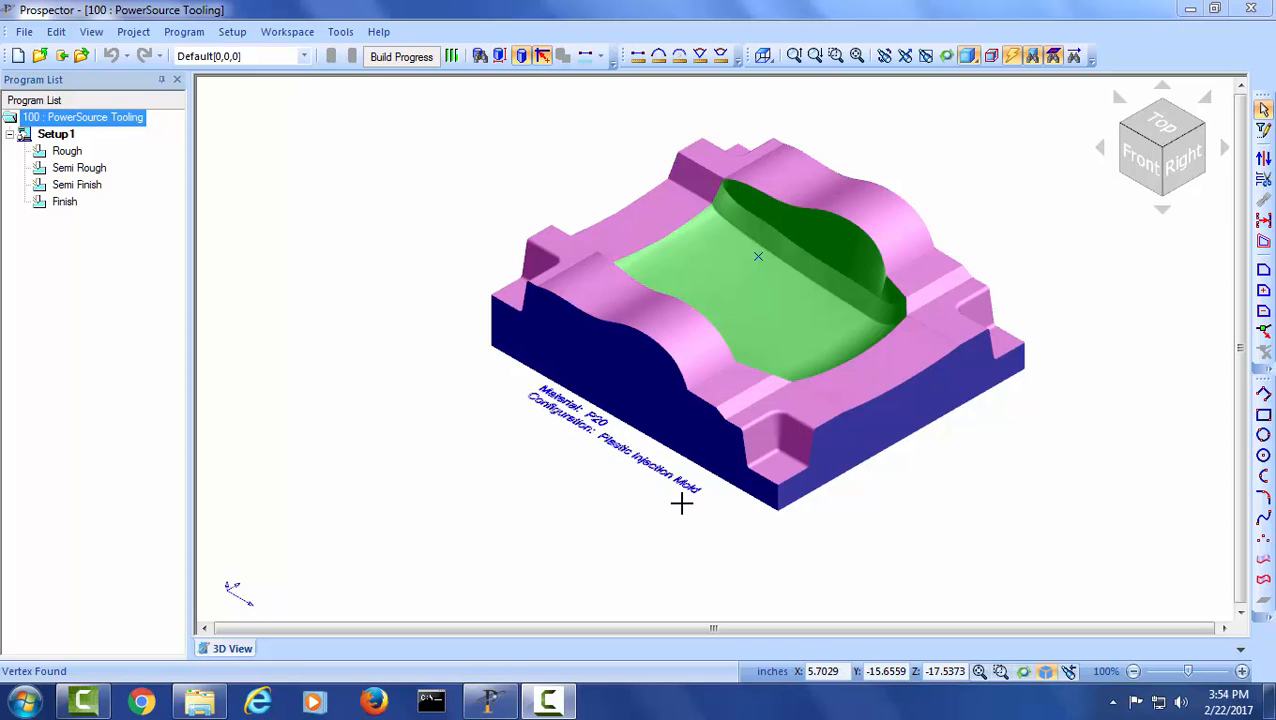
# - Start a new 3-D program under Rough and create a machining window around the whole part
pyautogui.click(67, 151)
pyautogui.rightClick(70, 151)
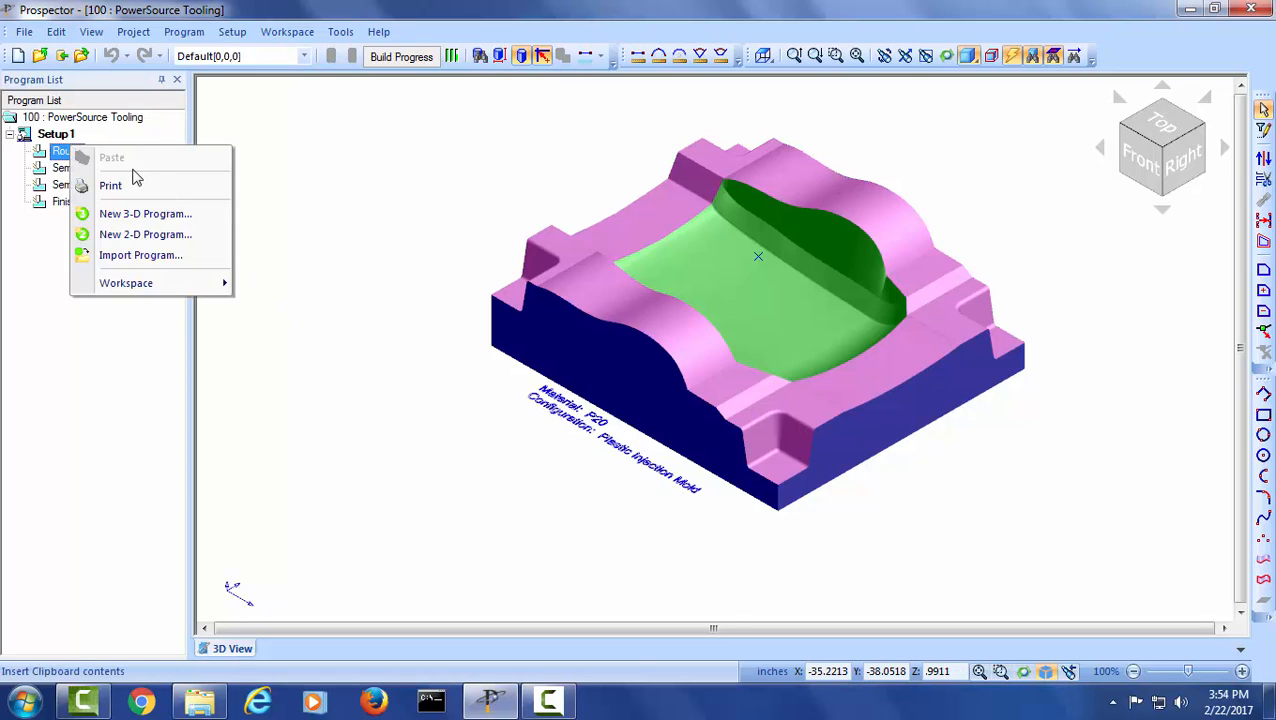
pyautogui.click(176, 214)
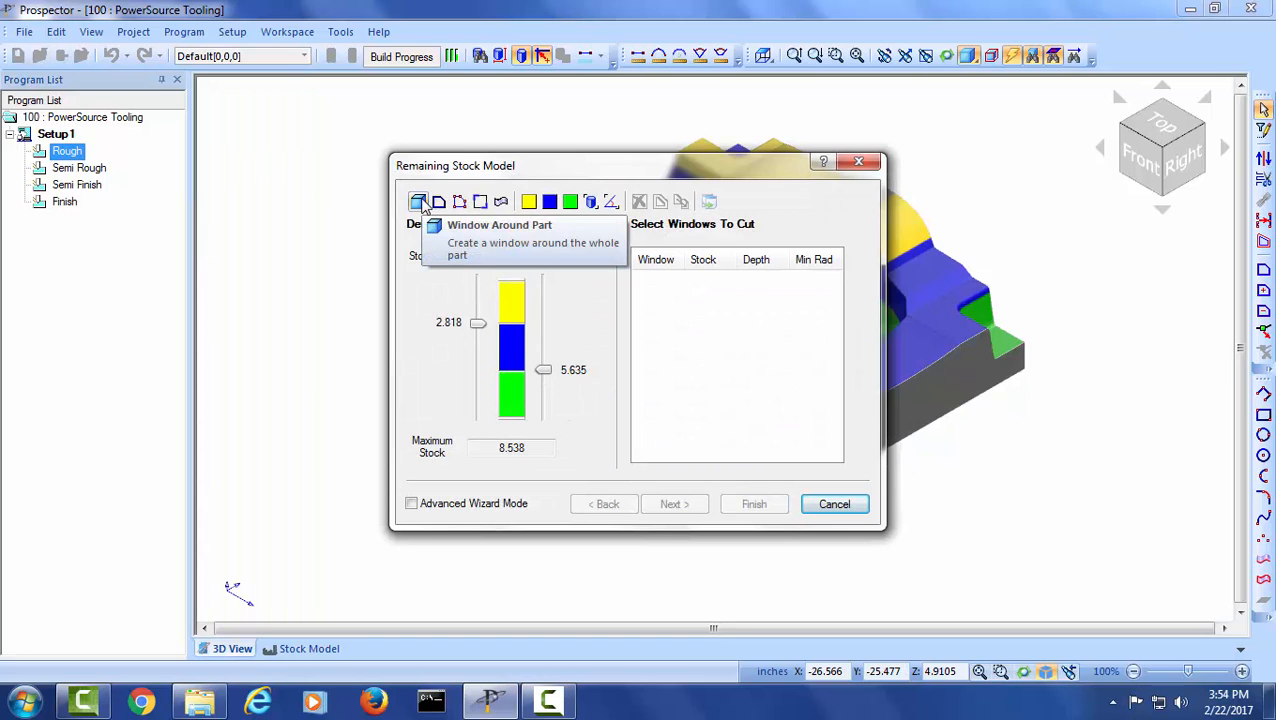
pyautogui.click(418, 202)
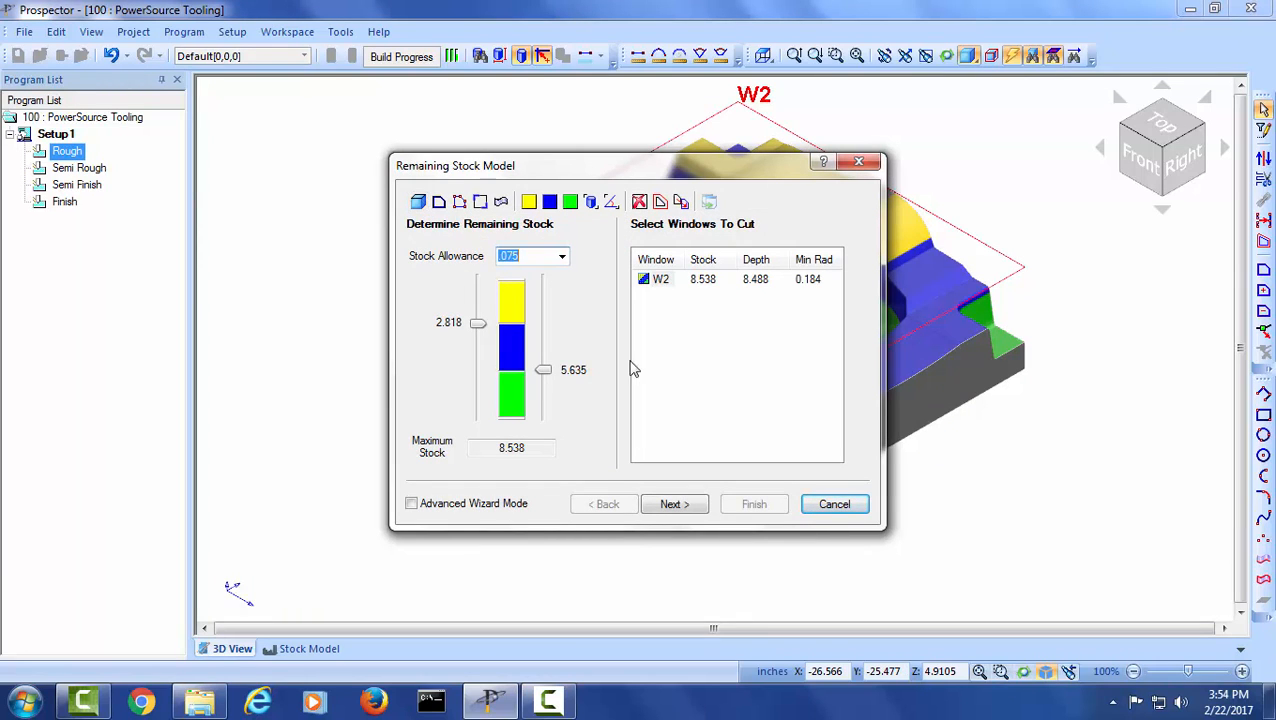
# - Accept the Z-Planar With Clear cutting strategy and browse the End Mill Tools in its tool selection
pyautogui.click(672, 504)
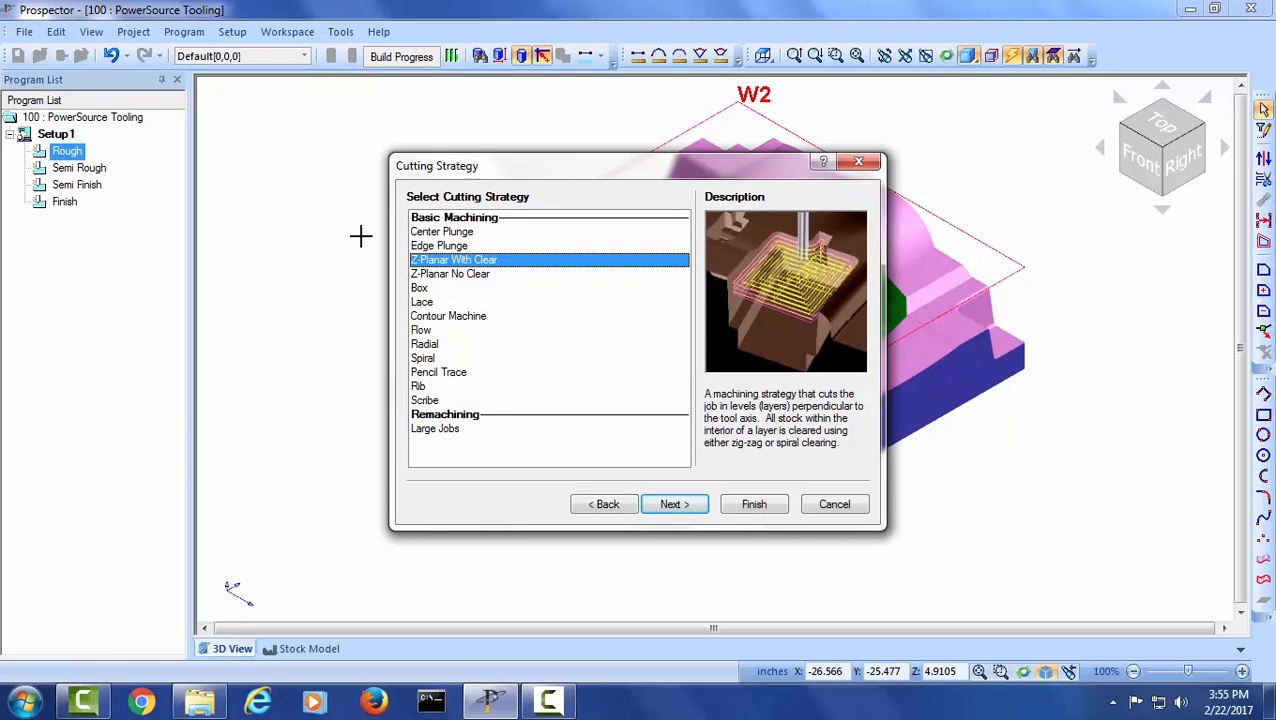
pyautogui.click(686, 510)
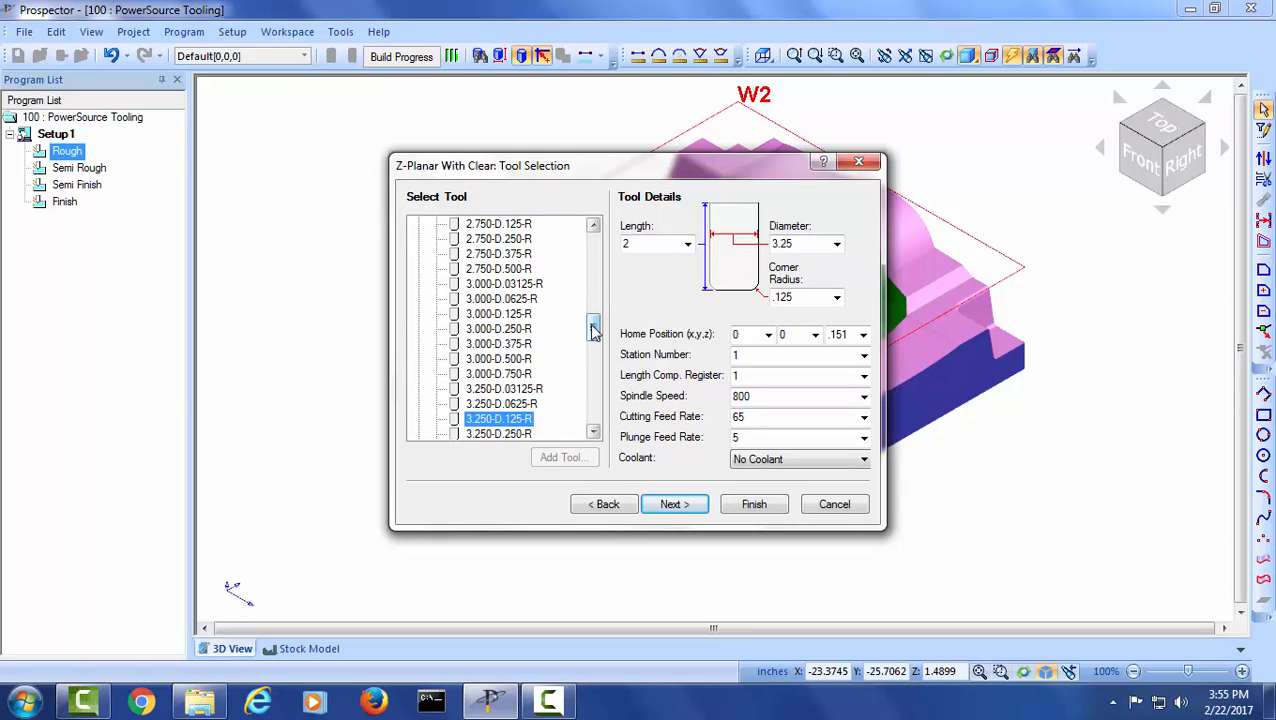
pyautogui.moveTo(593, 330); pyautogui.dragTo(593, 245)
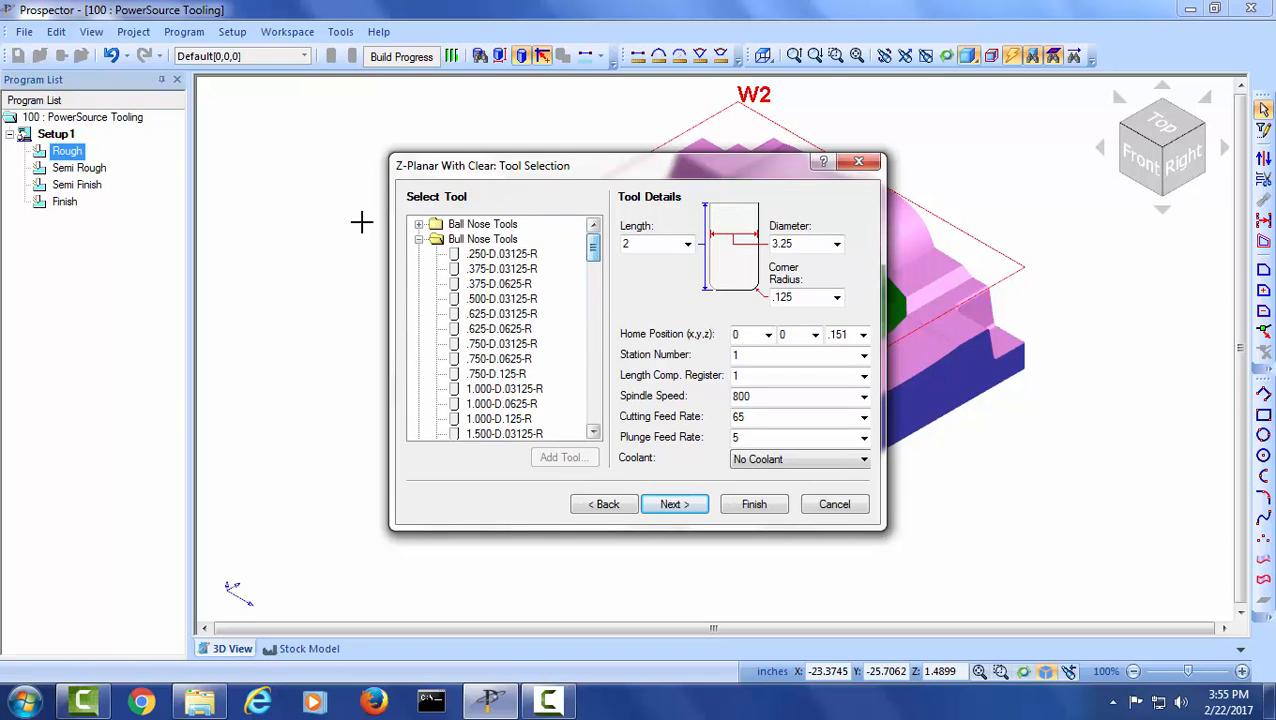
pyautogui.click(417, 239)
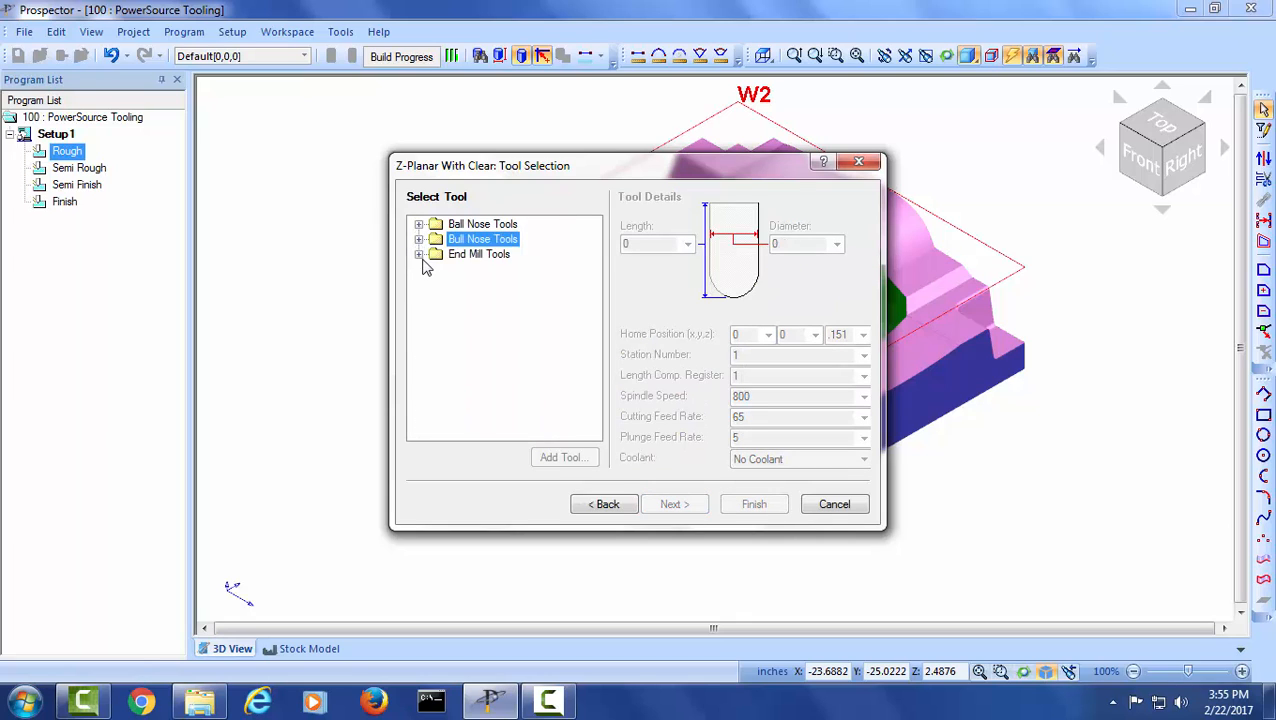
pyautogui.click(418, 255)
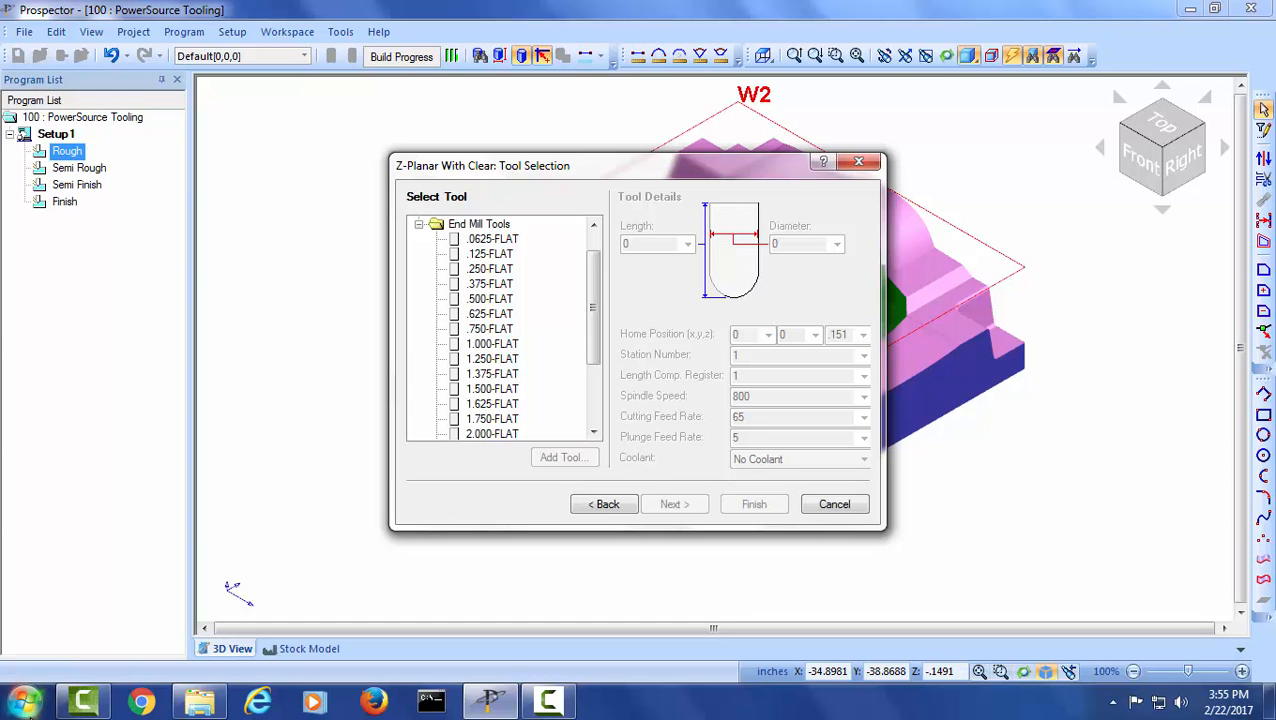
# - Launch PowerSource Tooling from the installed Prospector programs and reposition its window
pyautogui.click(27, 703)
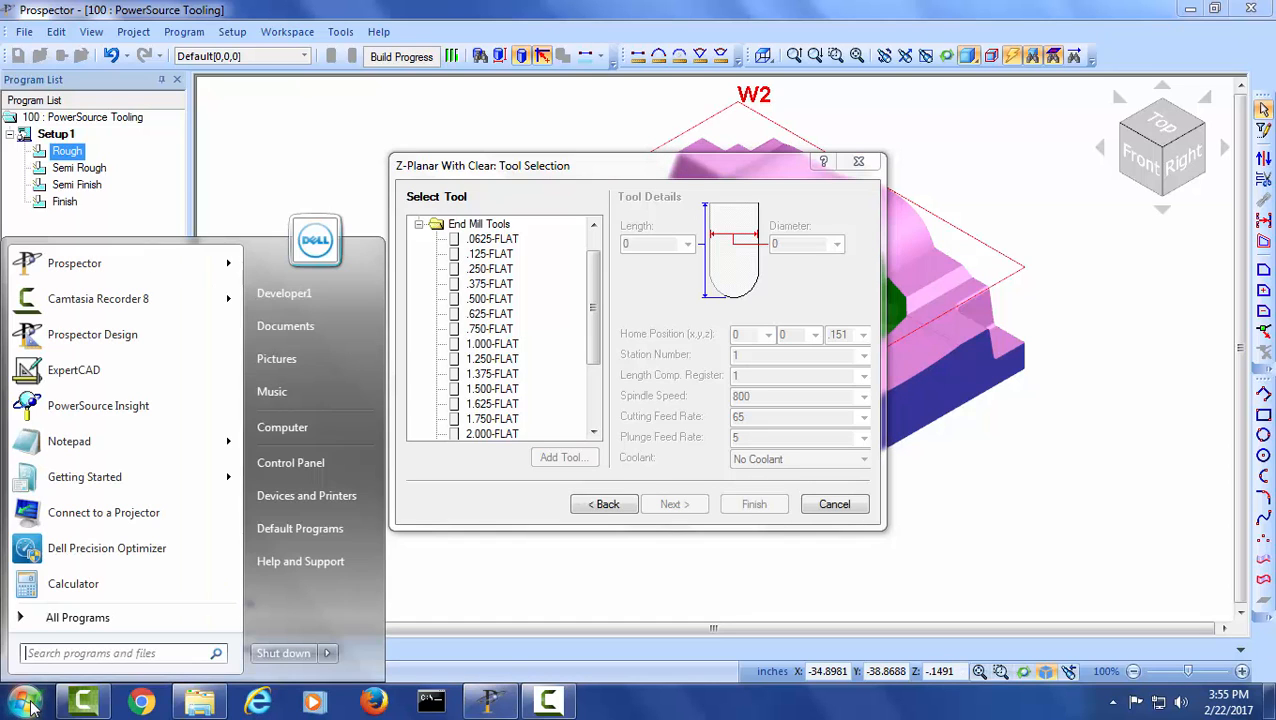
pyautogui.click(85, 620)
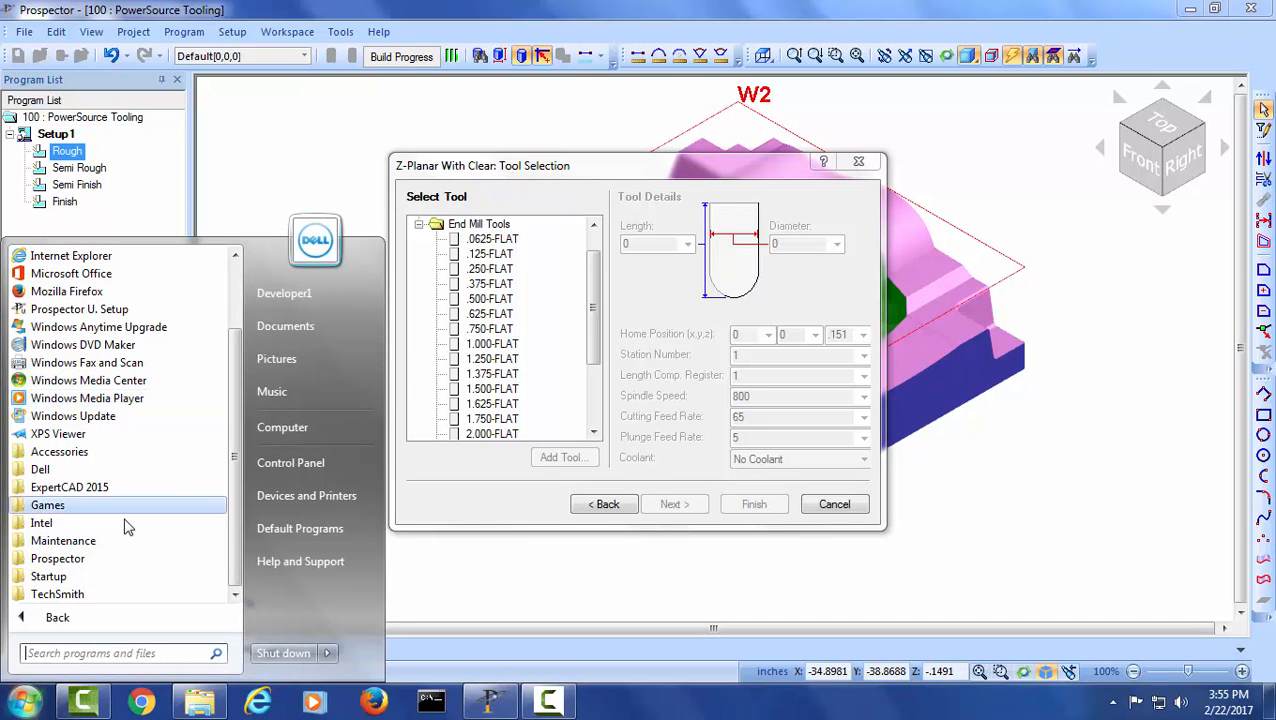
pyautogui.click(116, 561)
pyautogui.scroll(-1, 152, 410)
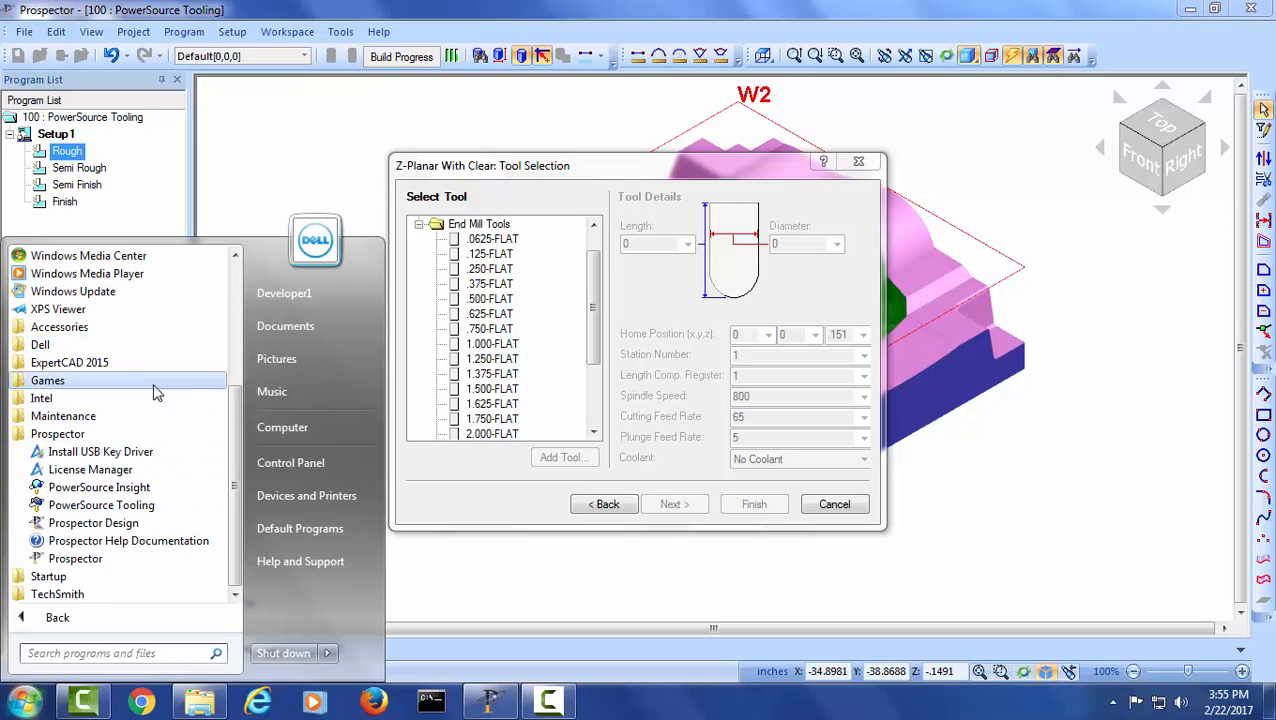
pyautogui.click(150, 506)
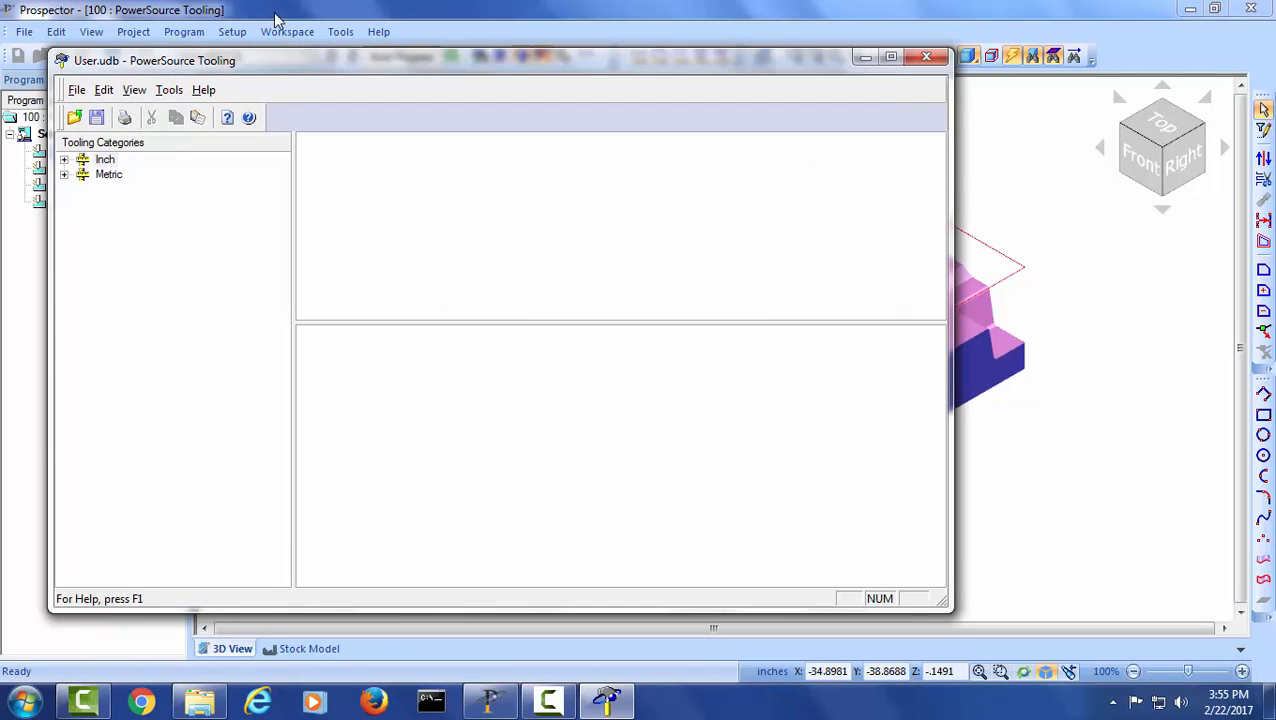
pyautogui.moveTo(303, 70); pyautogui.dragTo(466, 55)
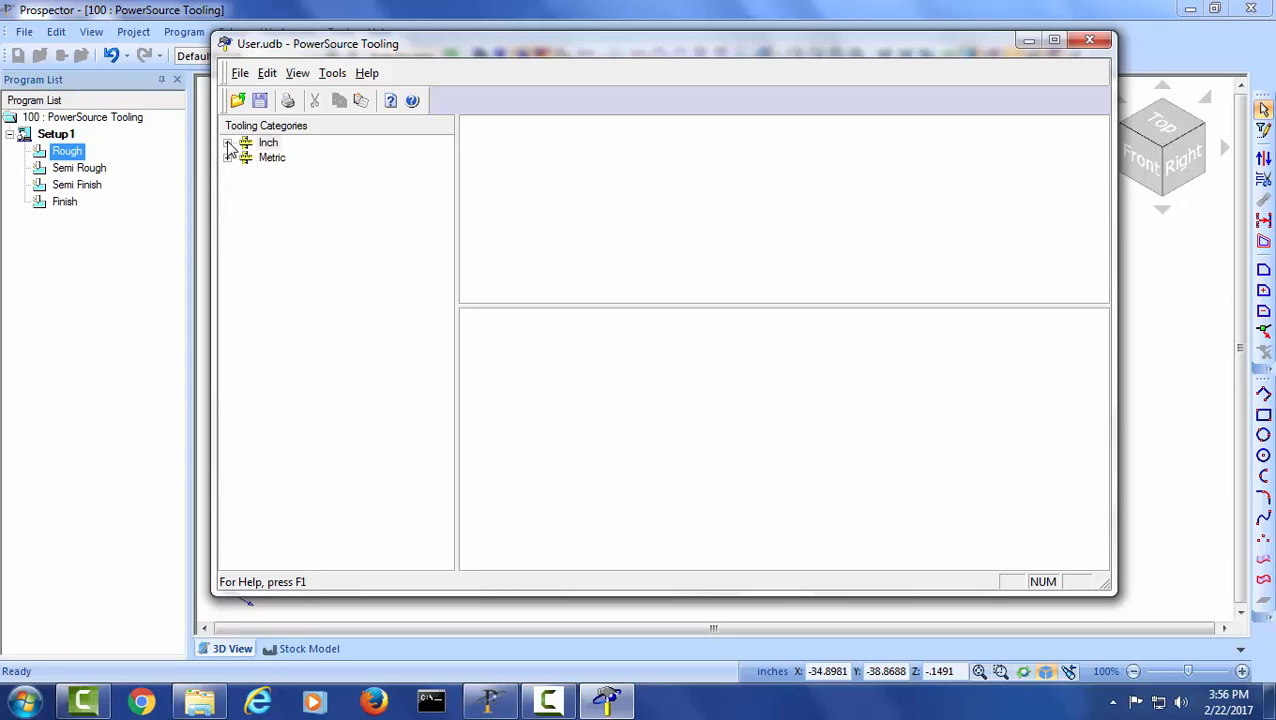
# - Open the table of inch Bull tools for roughing under Z-Planar with Clearing and Pocketing
pyautogui.click(228, 145)
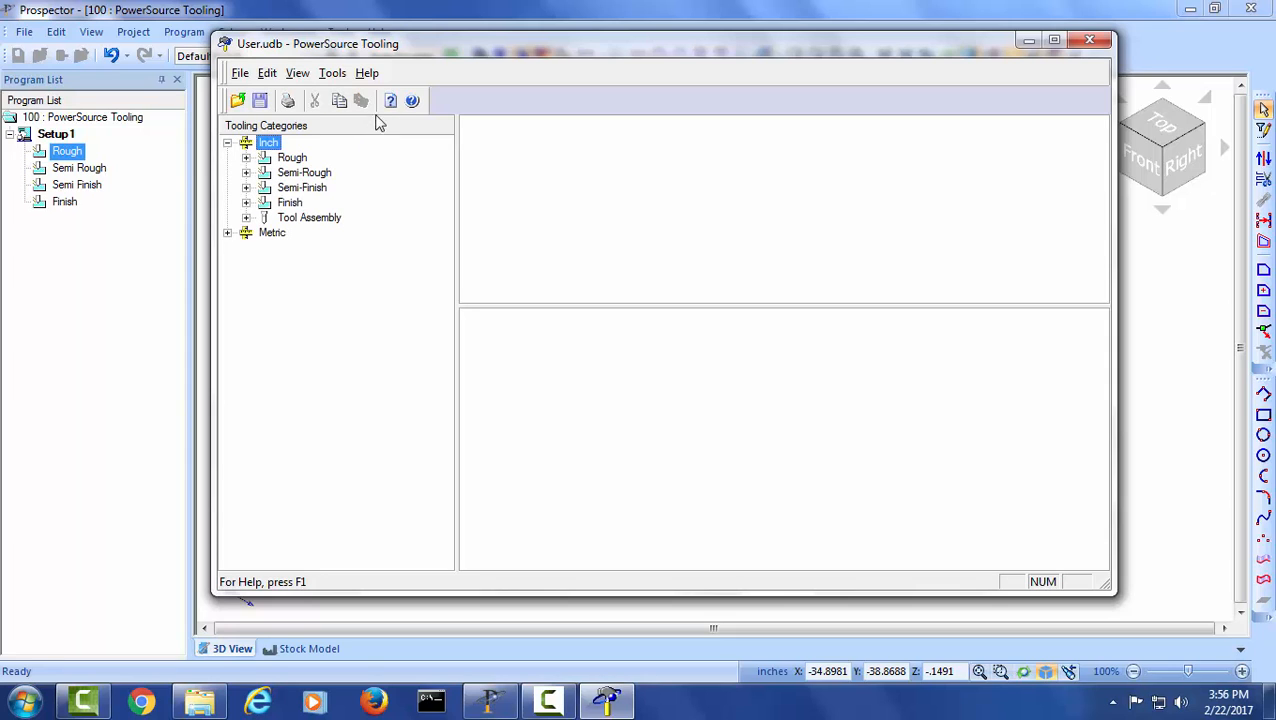
pyautogui.moveTo(430, 46); pyautogui.dragTo(352, 42)
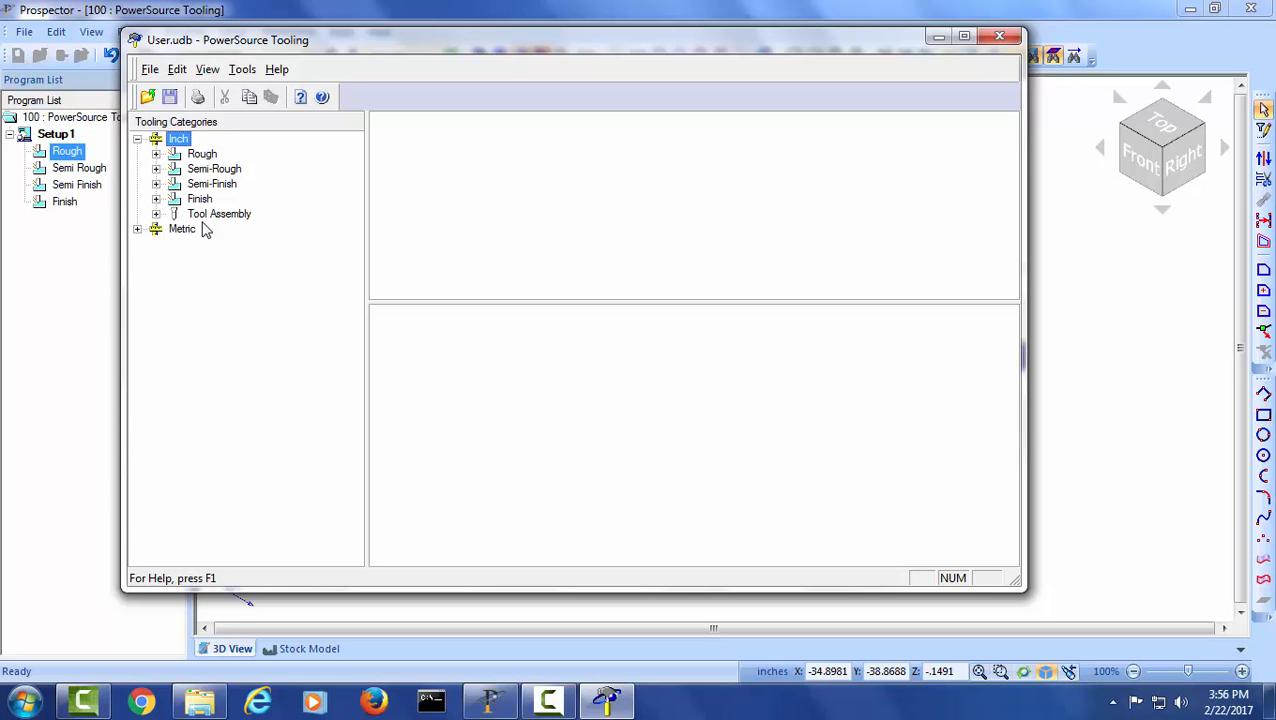
pyautogui.click(156, 154)
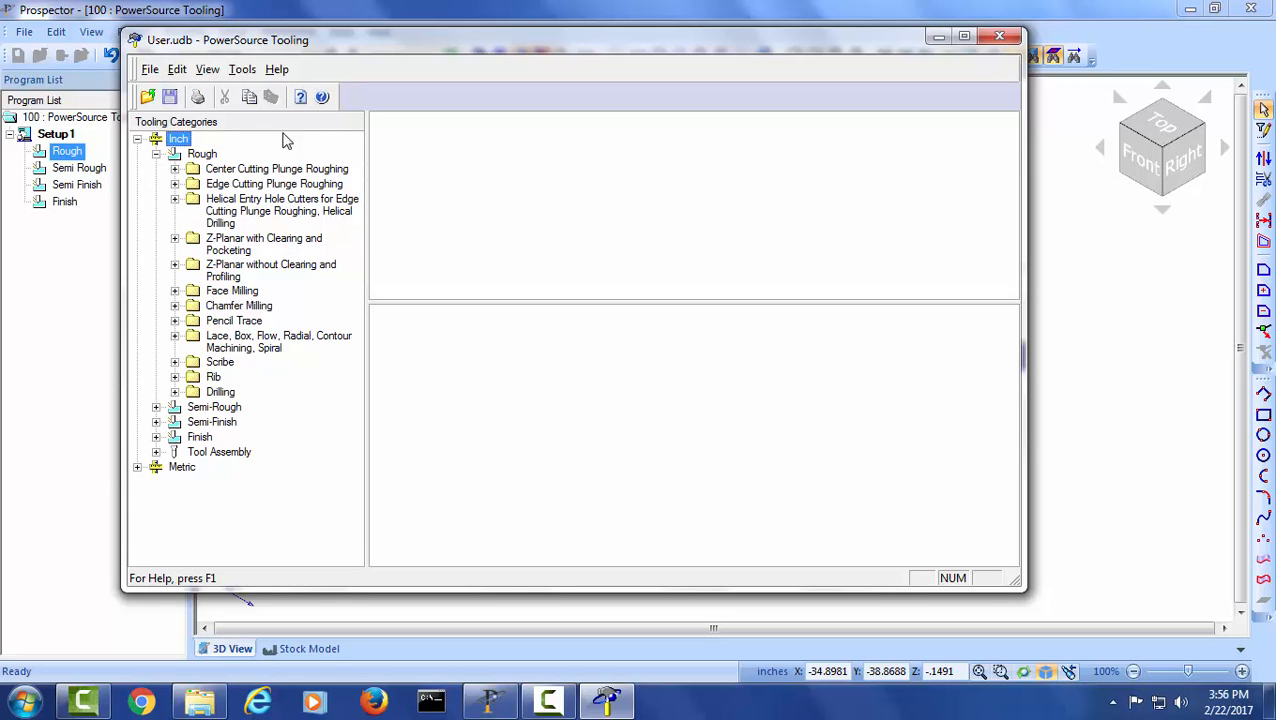
pyautogui.click(228, 250)
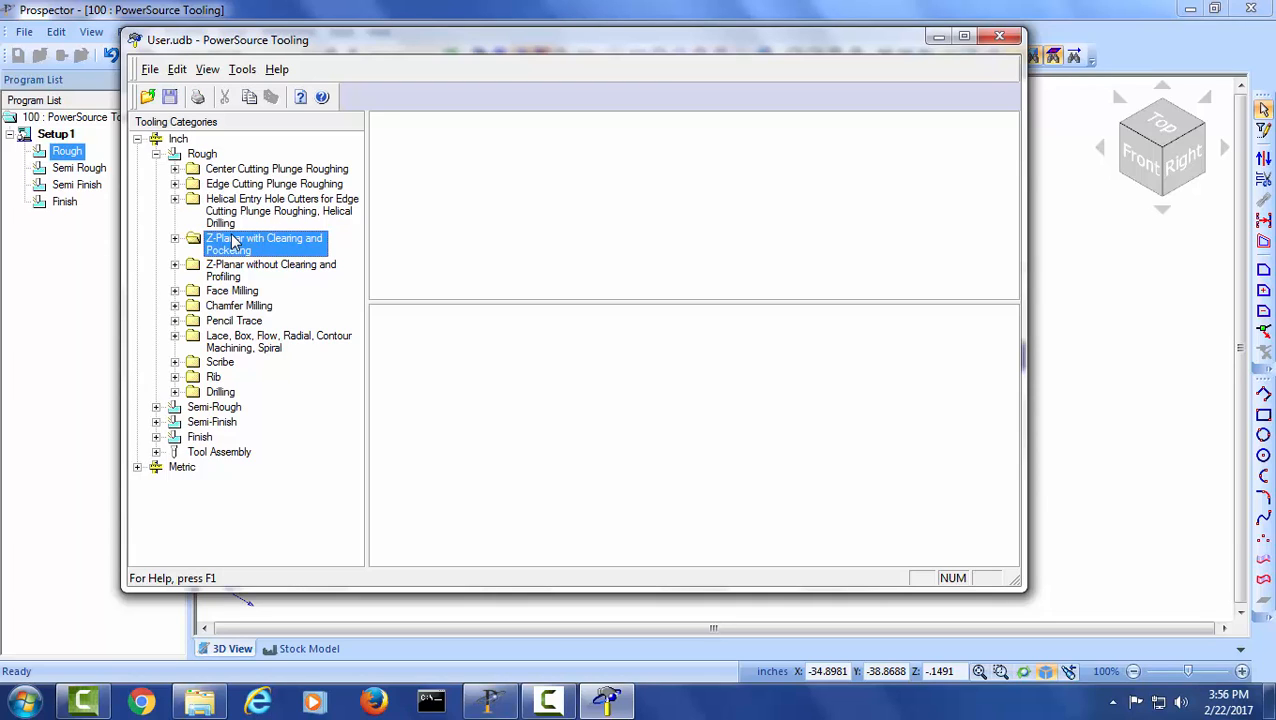
pyautogui.click(176, 241)
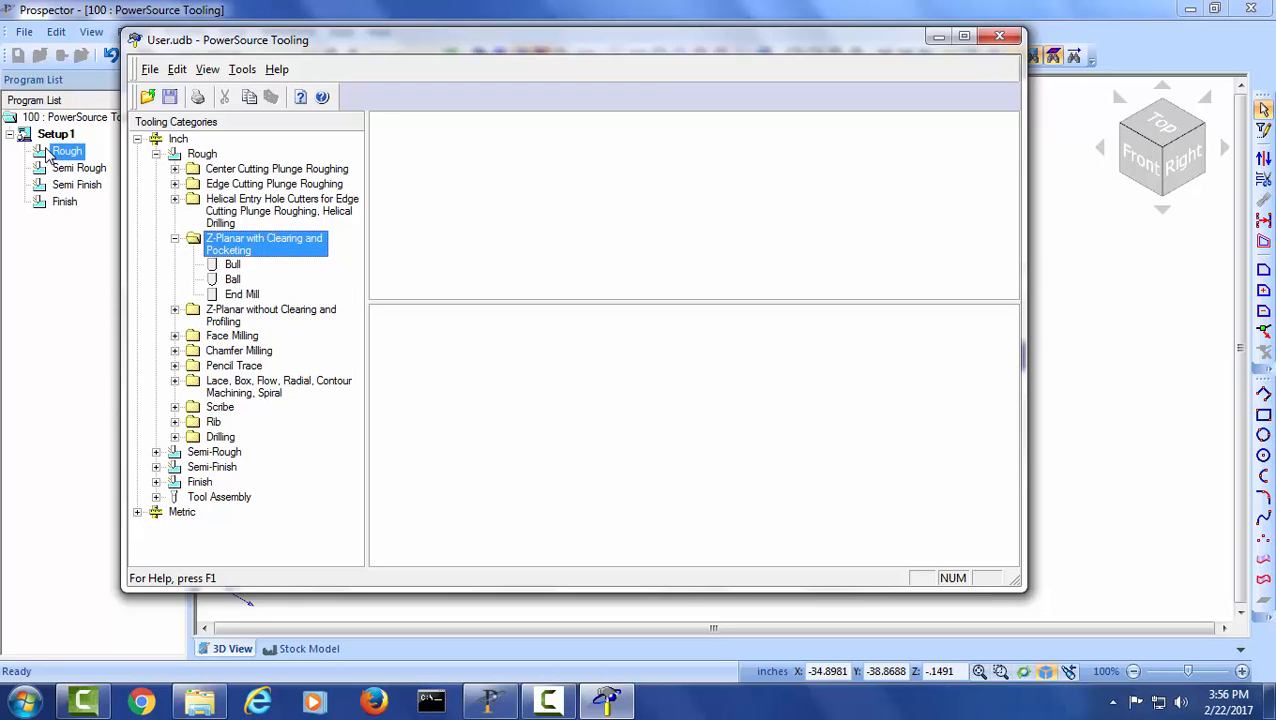
pyautogui.click(233, 264)
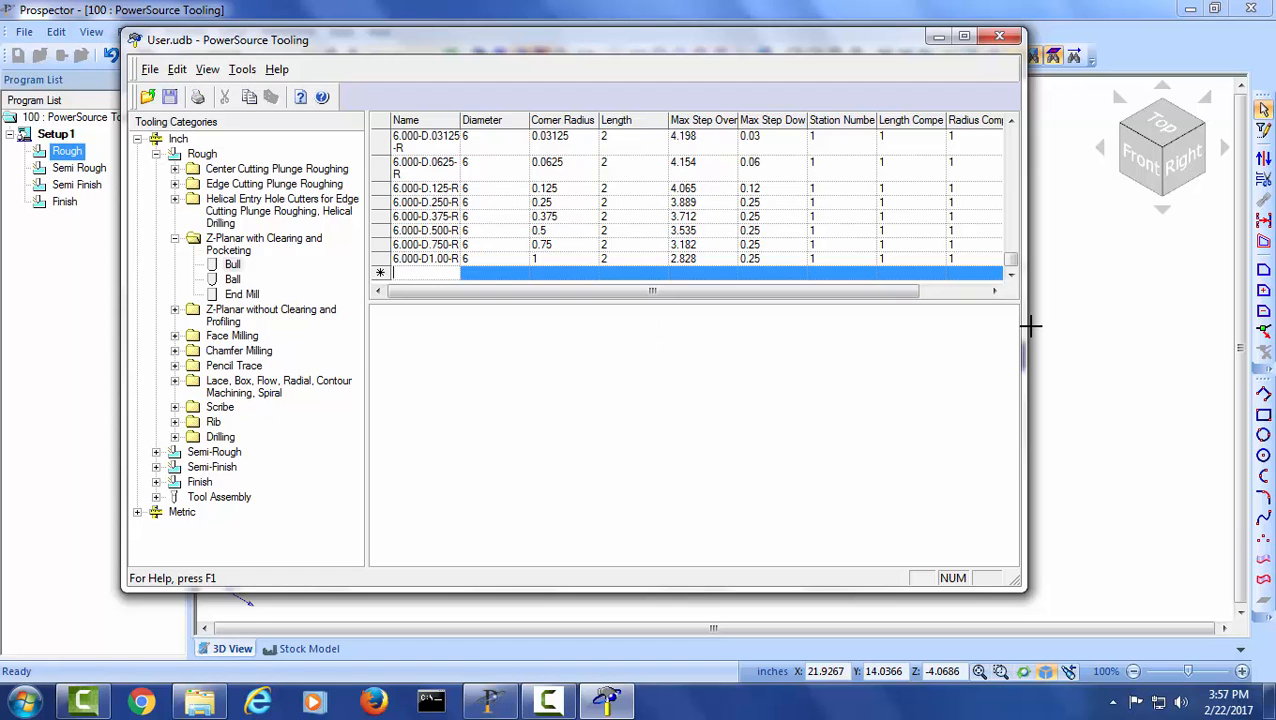
# - Widen the tooling window, enlarge the tool table and bring the smallest bull tools into view
pyautogui.moveTo(1027, 327); pyautogui.dragTo(1236, 334)
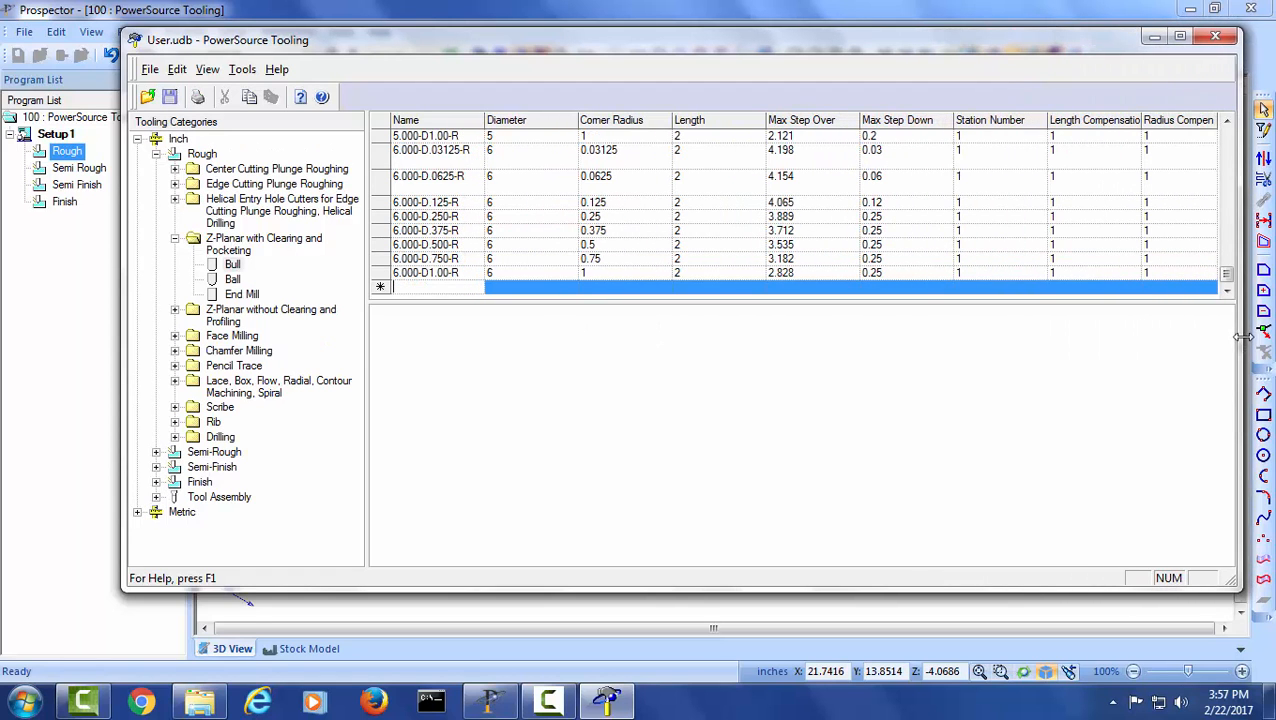
pyautogui.moveTo(121, 266); pyautogui.dragTo(20, 268)
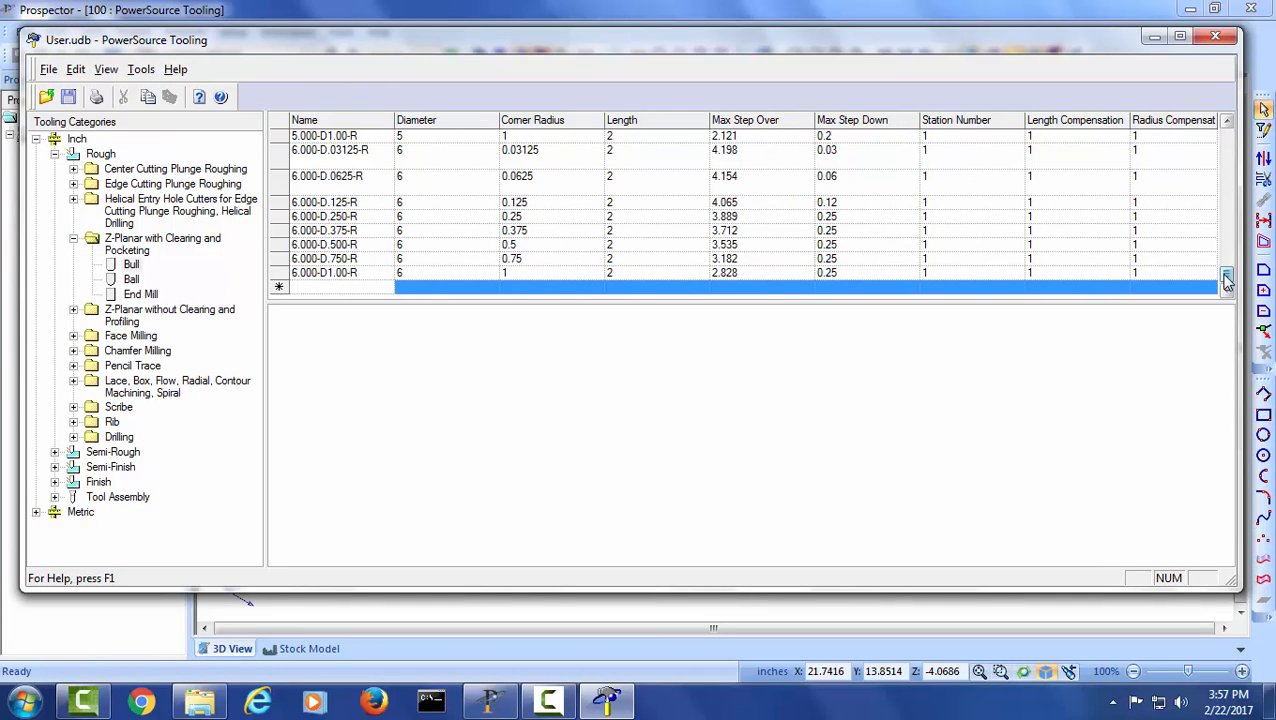
pyautogui.moveTo(1228, 280); pyautogui.dragTo(1226, 230)
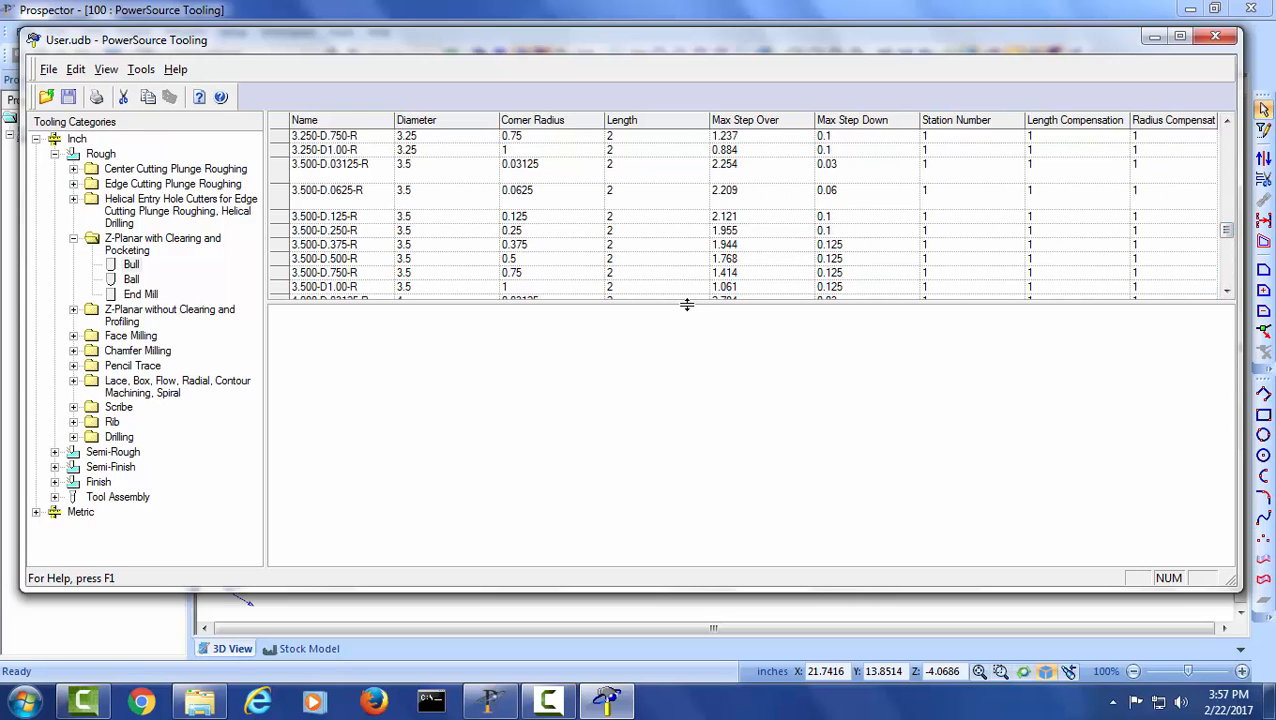
pyautogui.moveTo(686, 304); pyautogui.dragTo(703, 444)
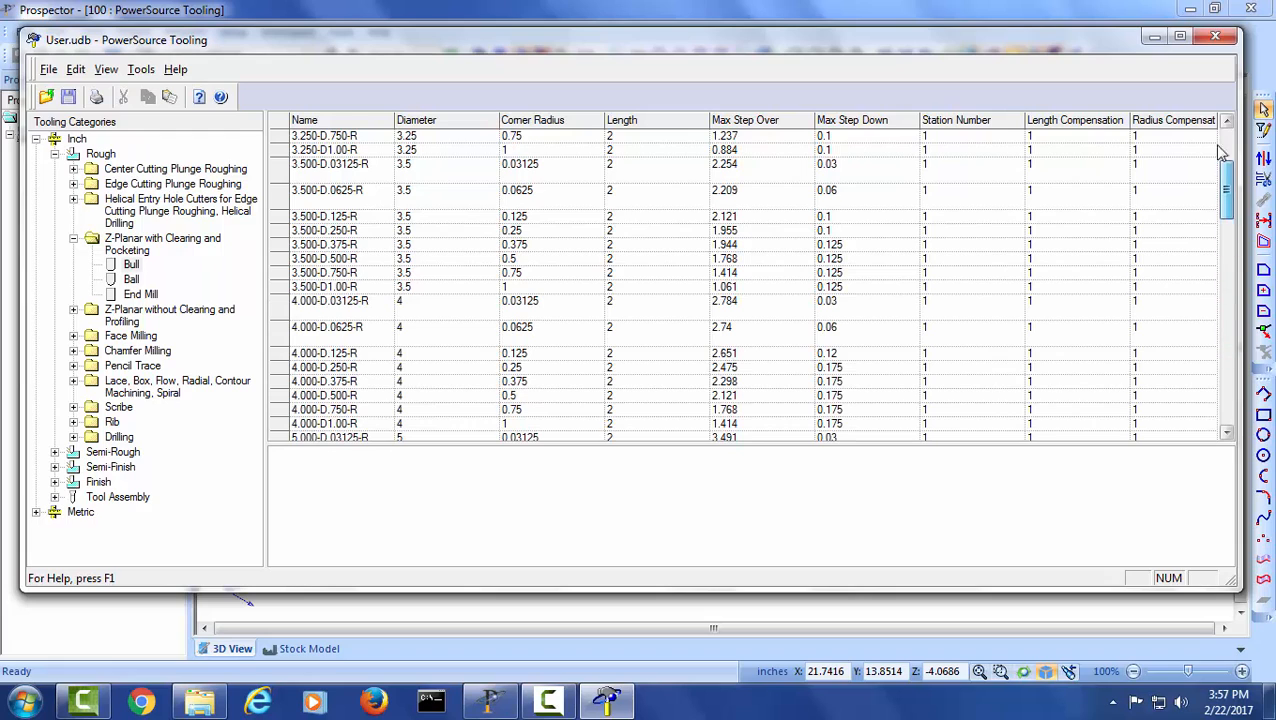
pyautogui.moveTo(1219, 147); pyautogui.dragTo(1222, 126)
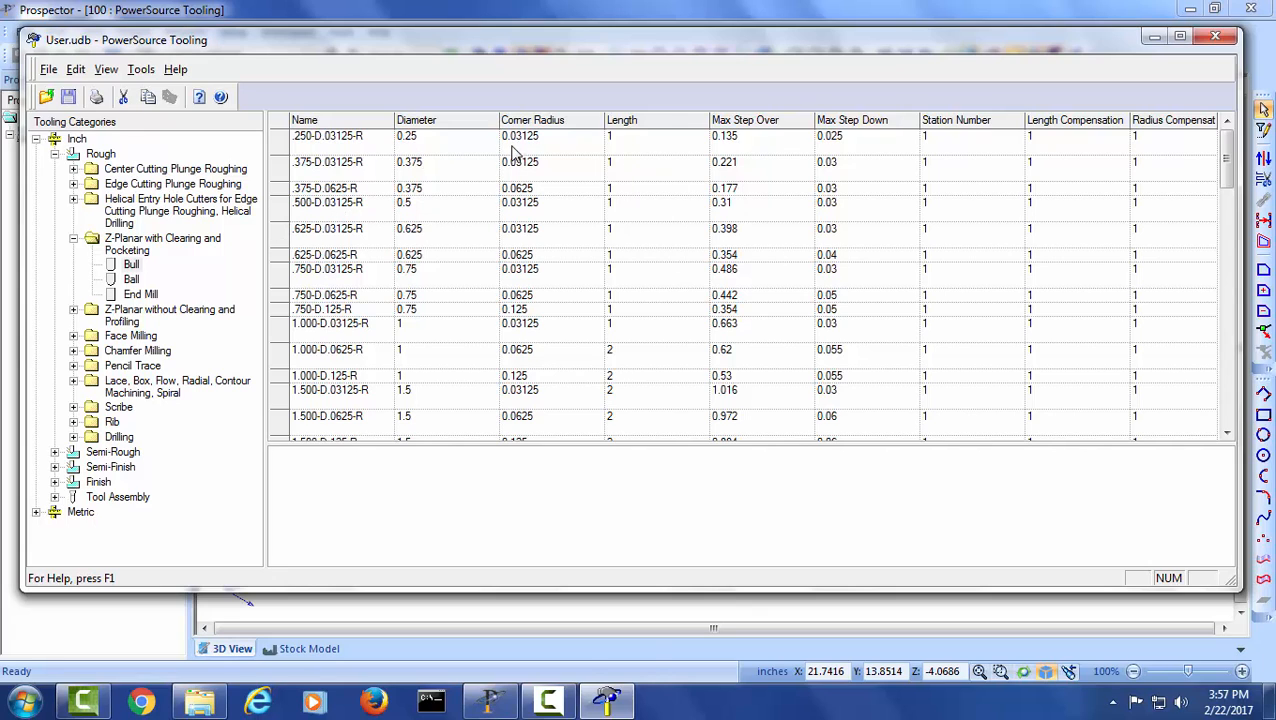
# - Set the length of the .750-D.03125-R tool to 8 and its max step over to 0.4
pyautogui.click(315, 270)
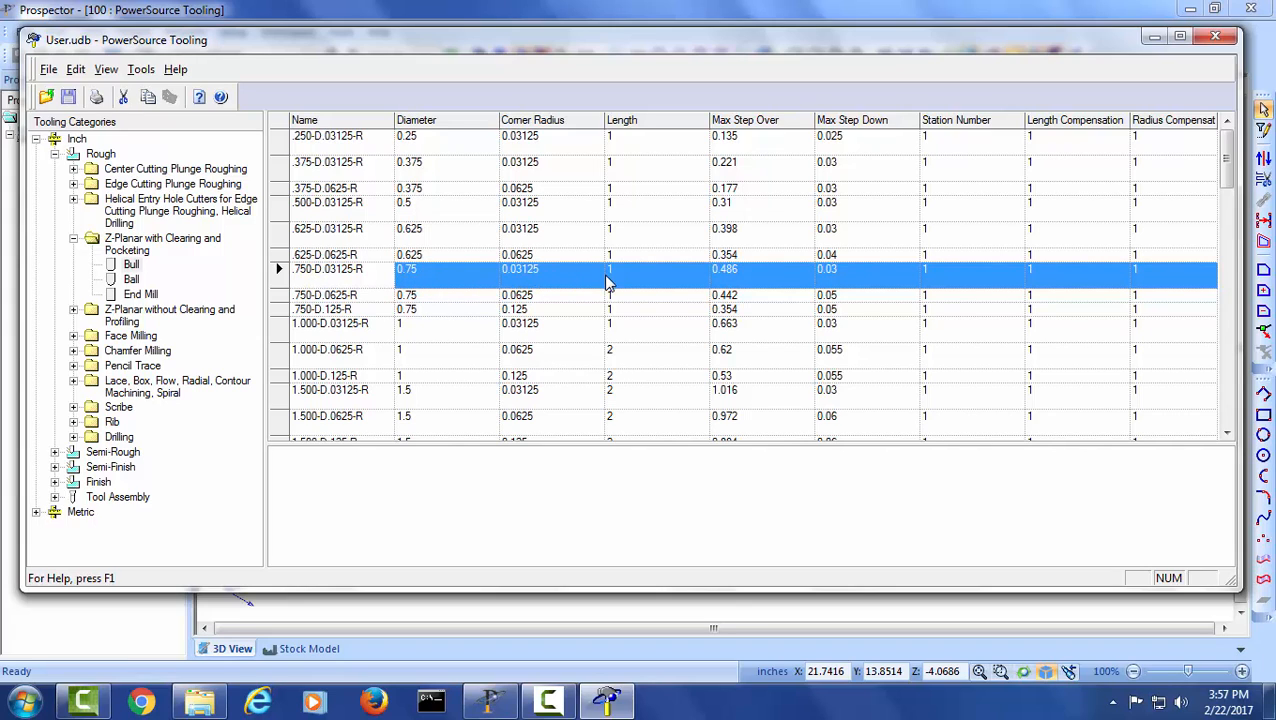
pyautogui.click(641, 277)
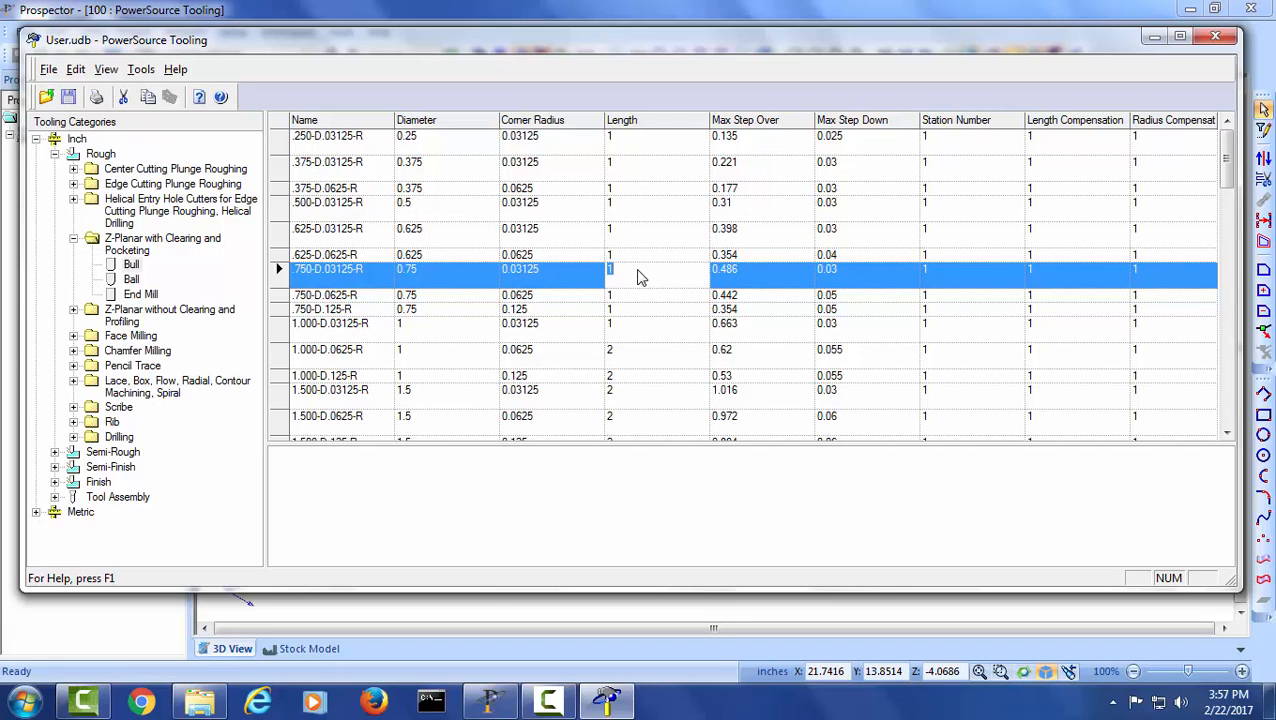
pyautogui.write('8')
pyautogui.click(767, 277)
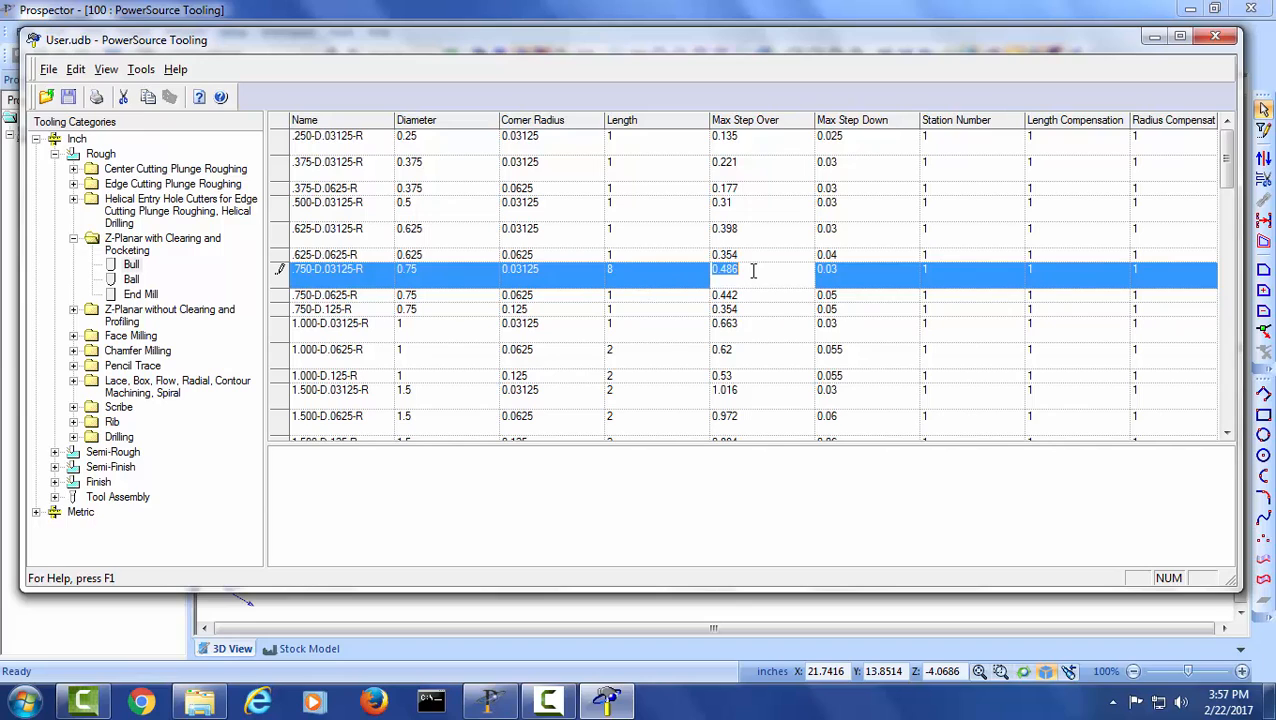
pyautogui.press('BackSpace')
pyautogui.write('0.4')
pyautogui.press('Tab')
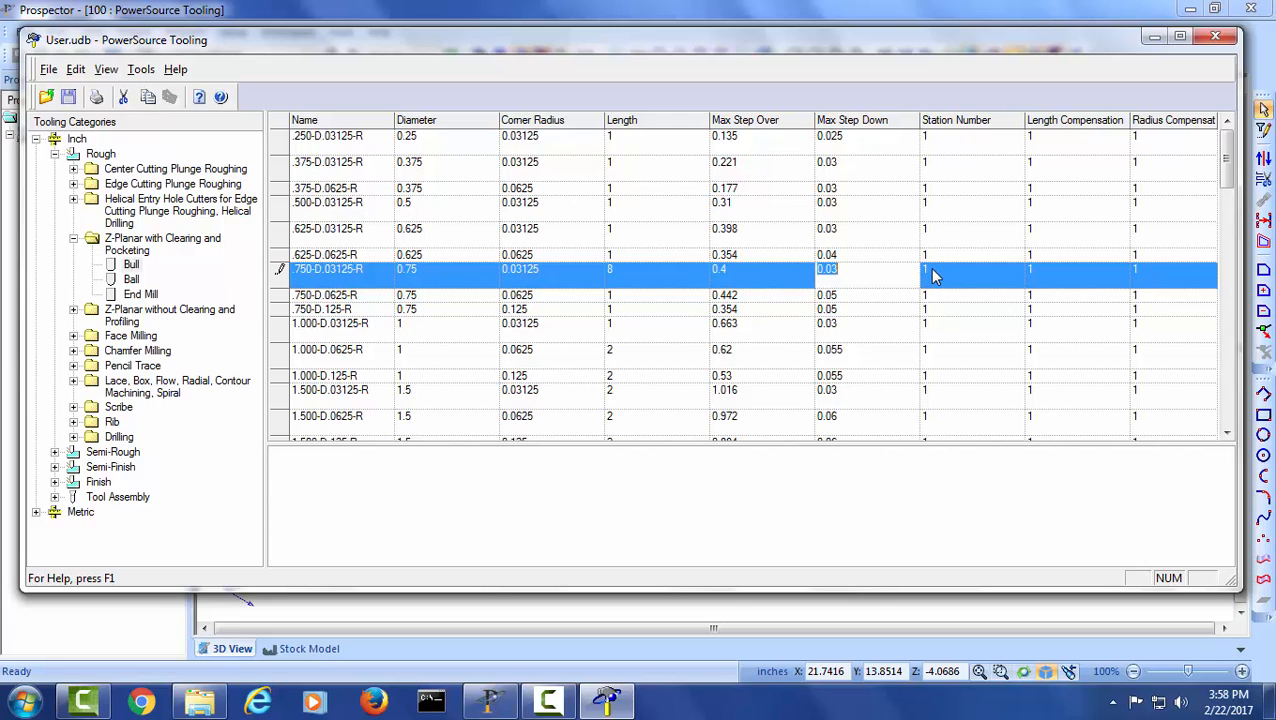
# - Set the .750-D.03125-R tool's length compensation to 5 and radius compensation to 8
pyautogui.click(1077, 275)
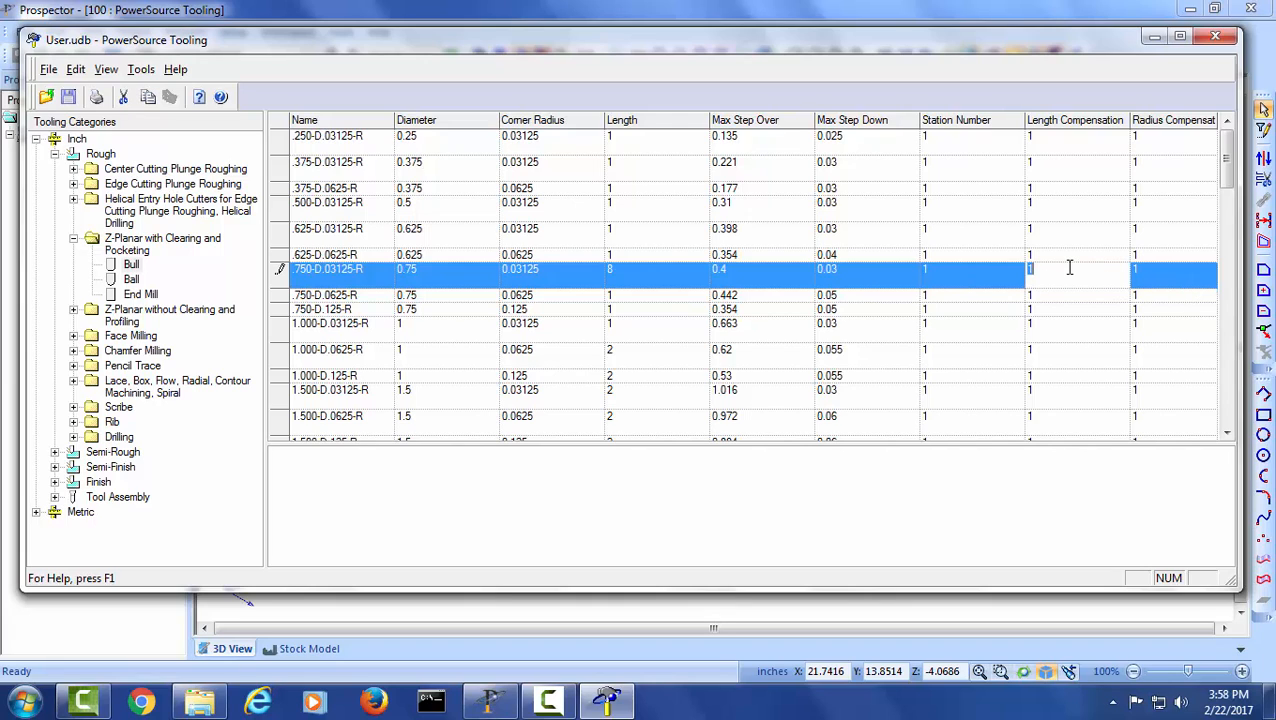
pyautogui.write('5')
pyautogui.press('Tab')
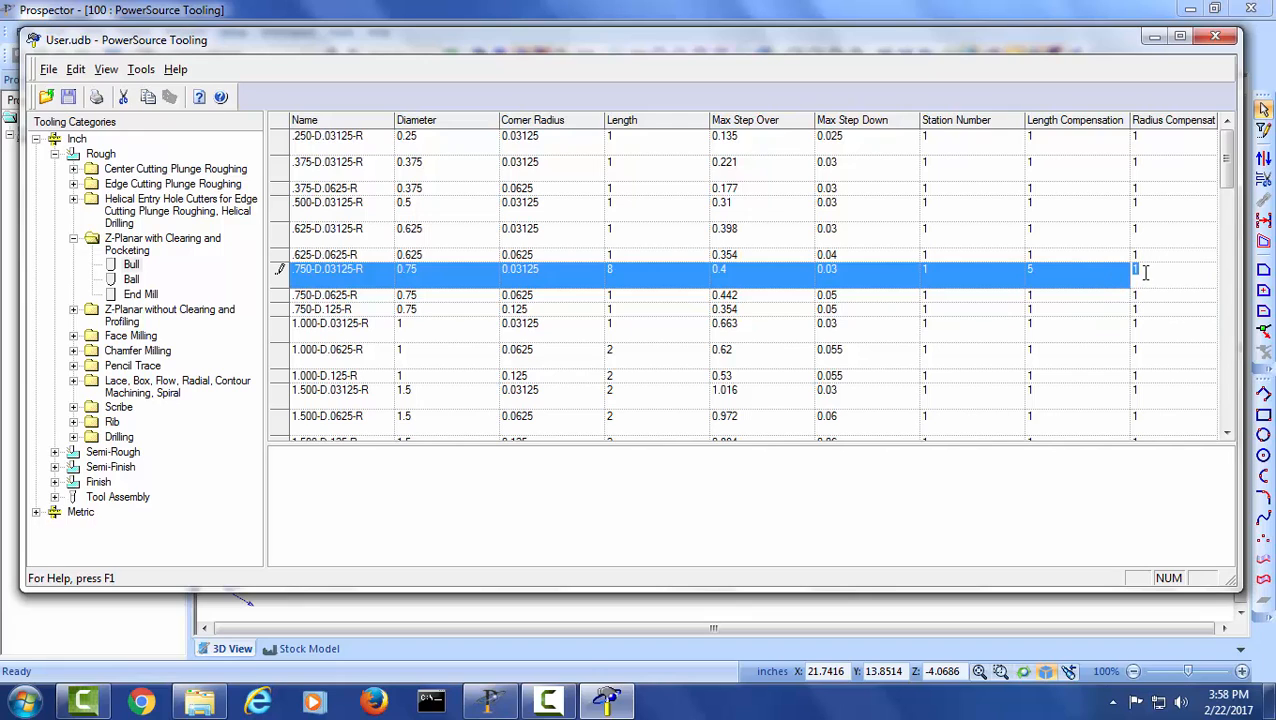
pyautogui.write('8')
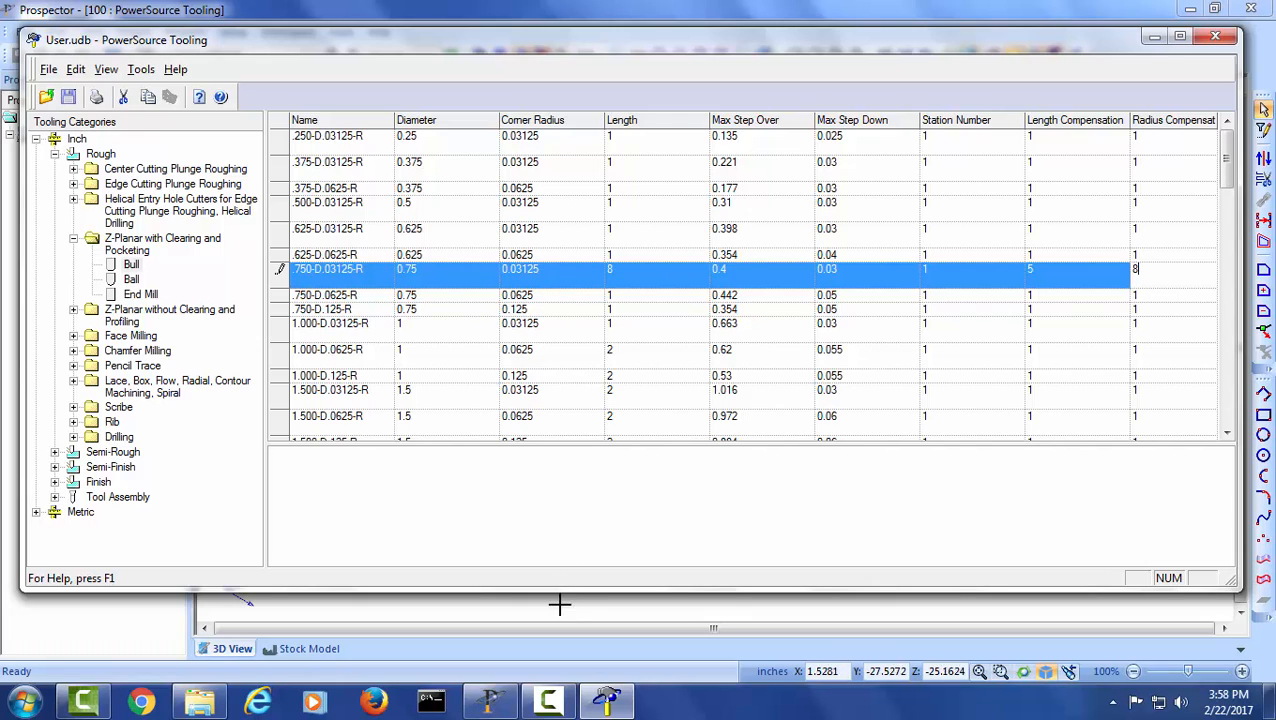
# - Display the material configurations of the .750-D.03125-R tool and set the Mild Steel cutting feed rate to 60
pyautogui.moveTo(577, 607); pyautogui.dragTo(577, 637)
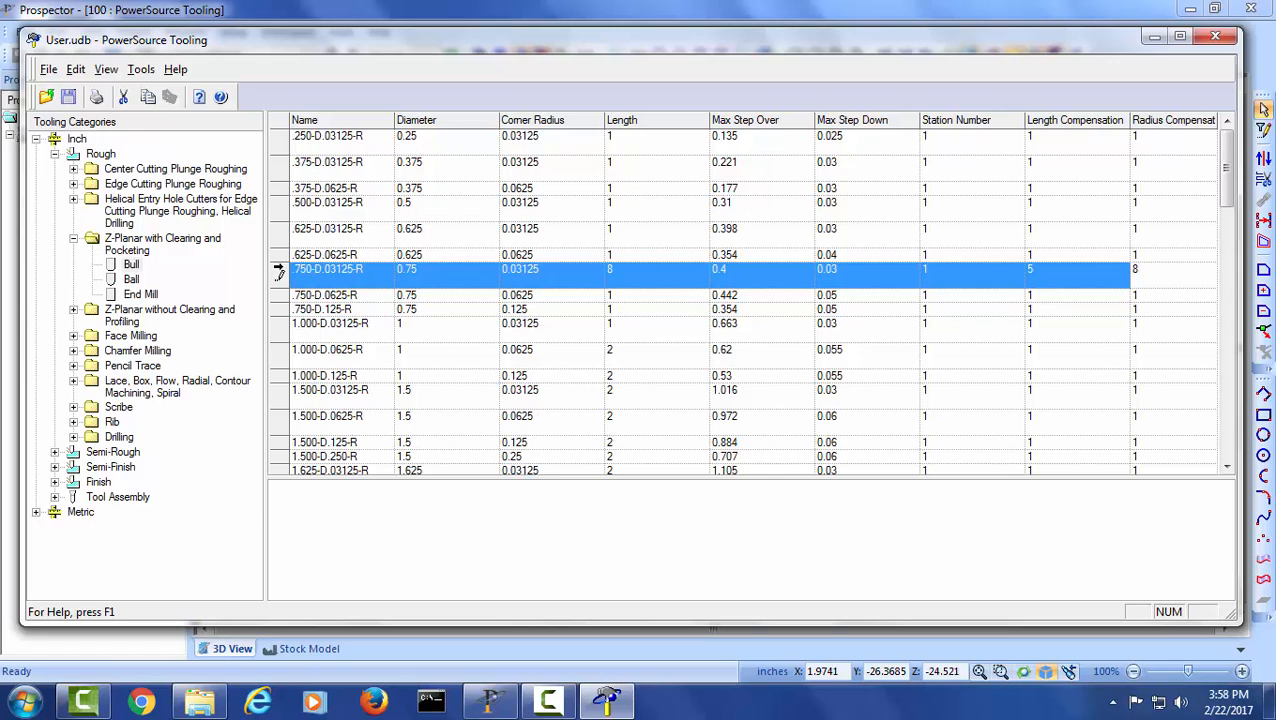
pyautogui.click(278, 268)
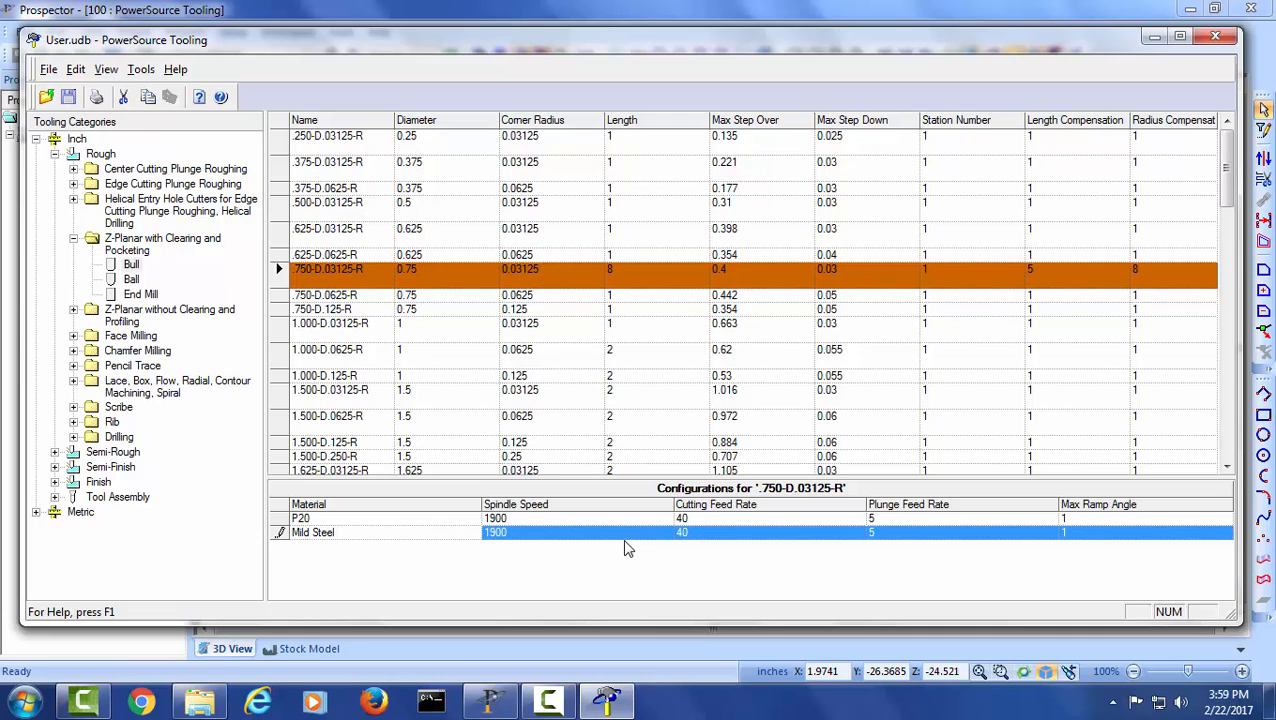
pyautogui.click(705, 537)
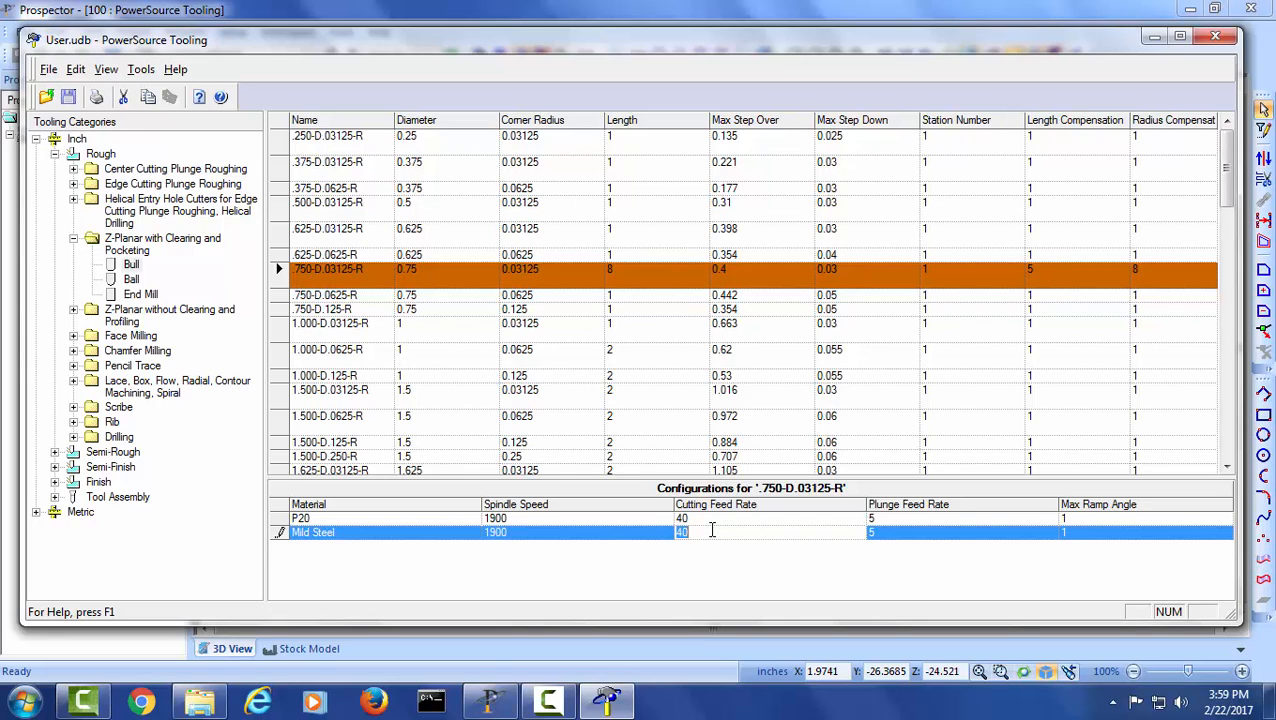
pyautogui.write('60')
pyautogui.click(312, 532)
pyautogui.click(277, 533)
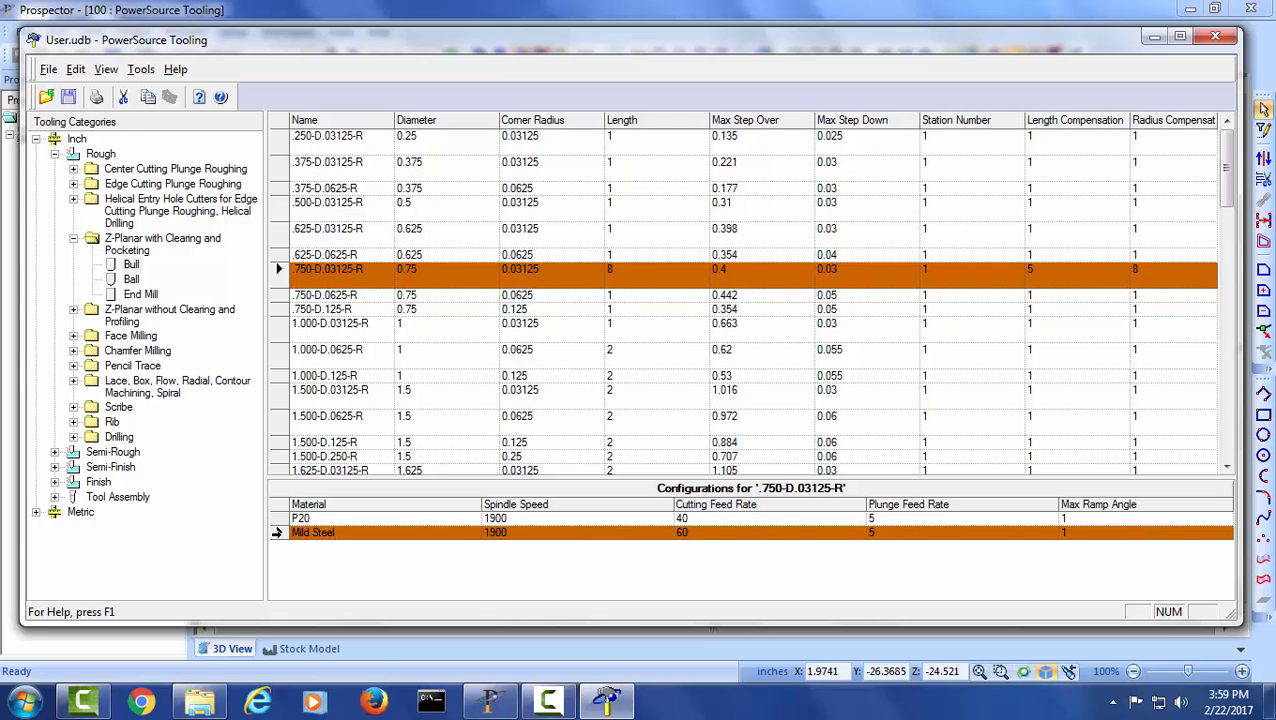
# - Delete the .750-D.03125-R tool's Mild Steel configuration and add a new configuration for Mild Steel
pyautogui.rightClick(279, 532)
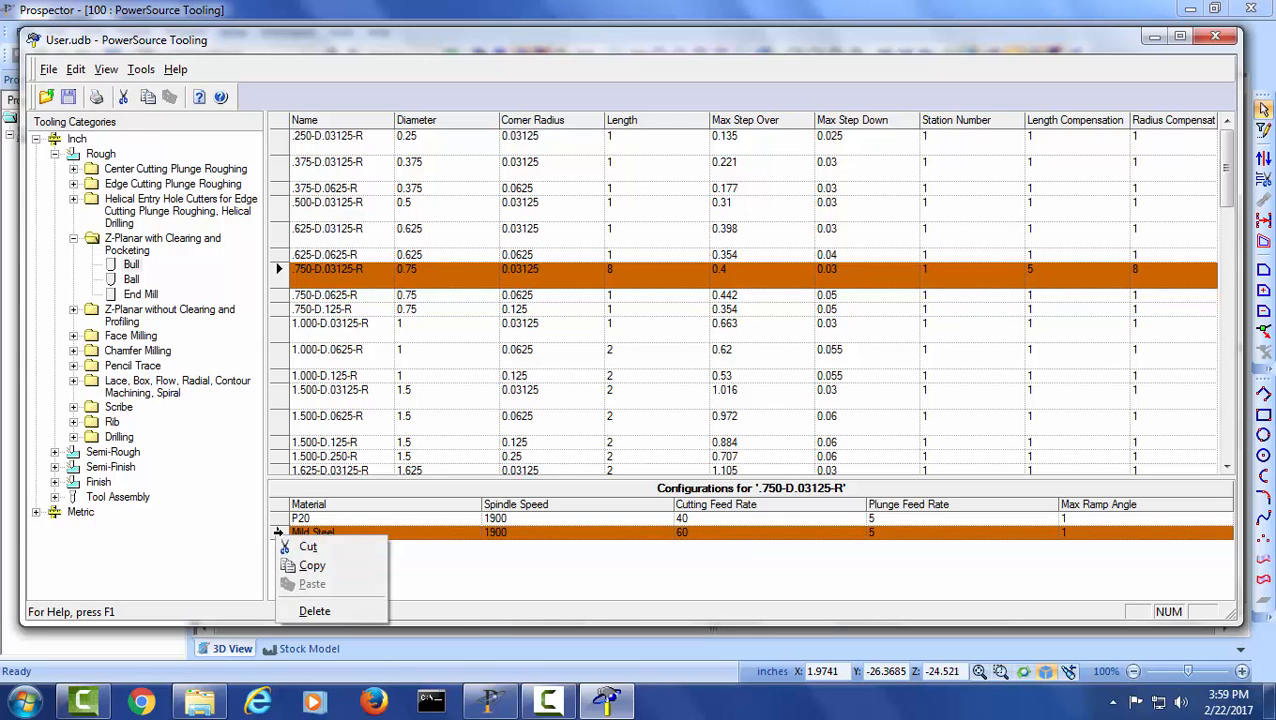
pyautogui.click(333, 612)
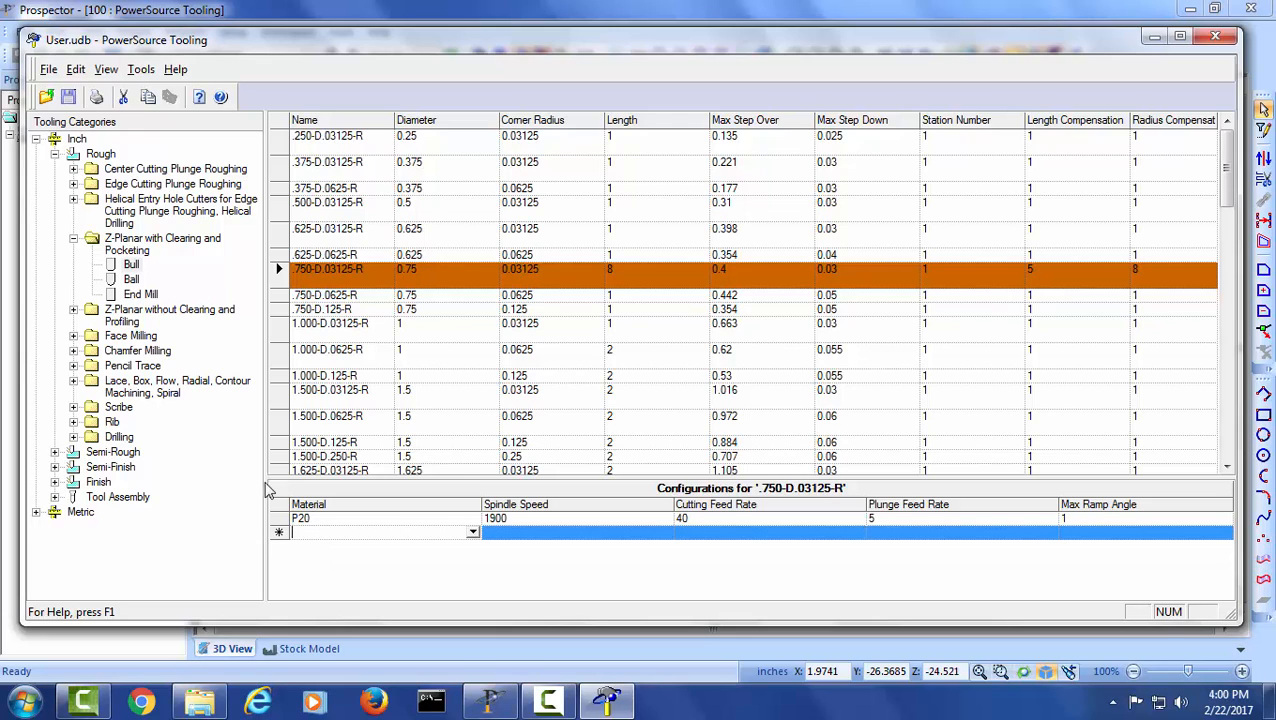
pyautogui.click(472, 534)
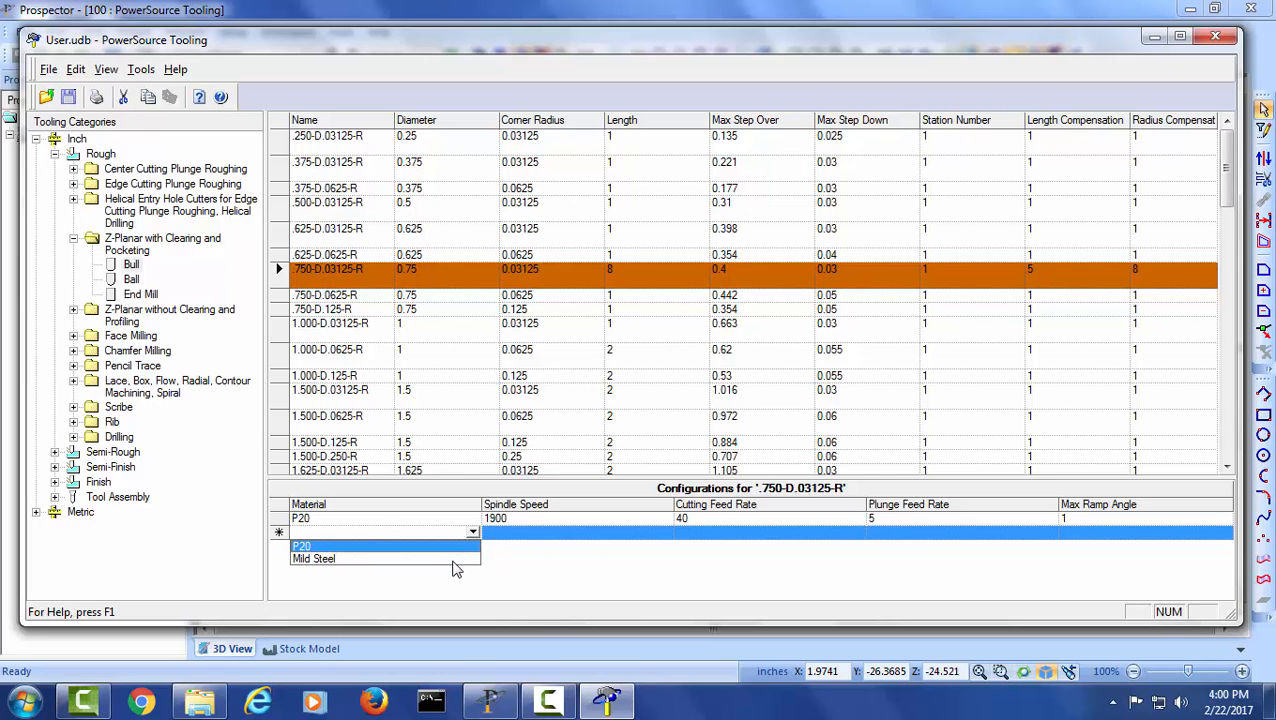
pyautogui.click(453, 562)
# - Set the new Mild Steel configuration to spindle speed 200, cutting feed rate 70, plunge feed rate 3 and max ramp angle 2
pyautogui.click(533, 540)
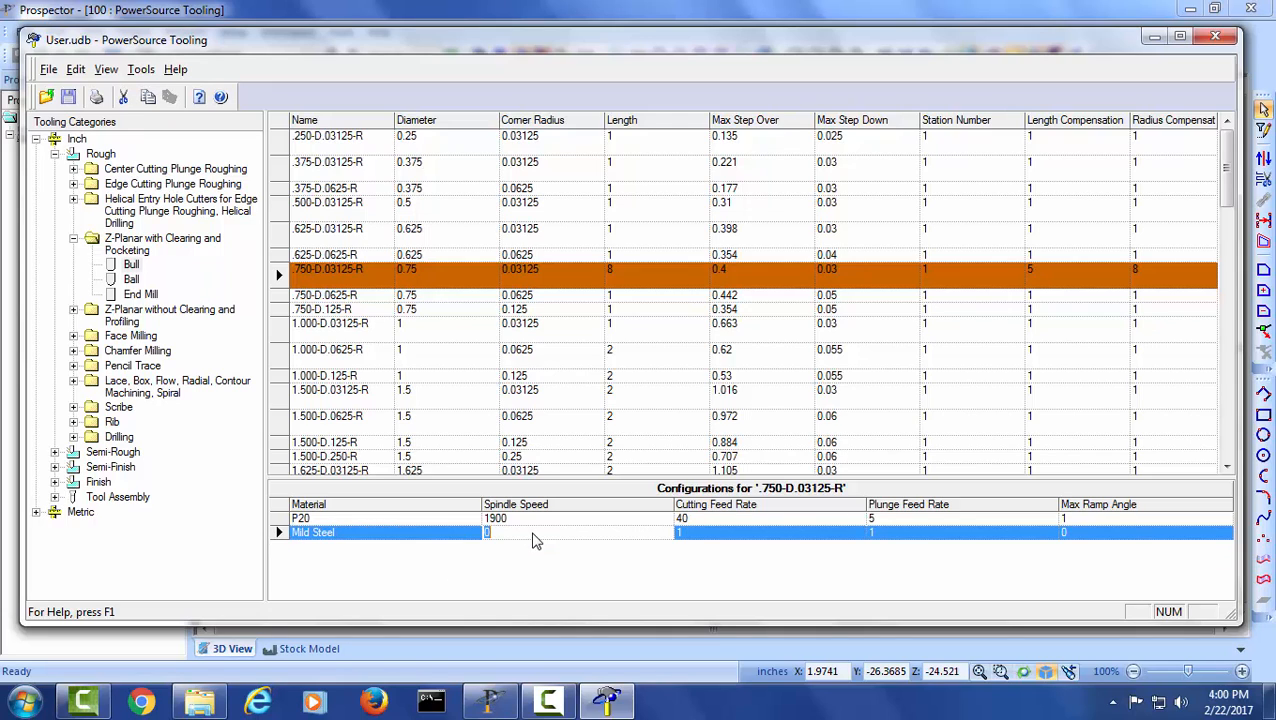
pyautogui.write('200')
pyautogui.press('Tab')
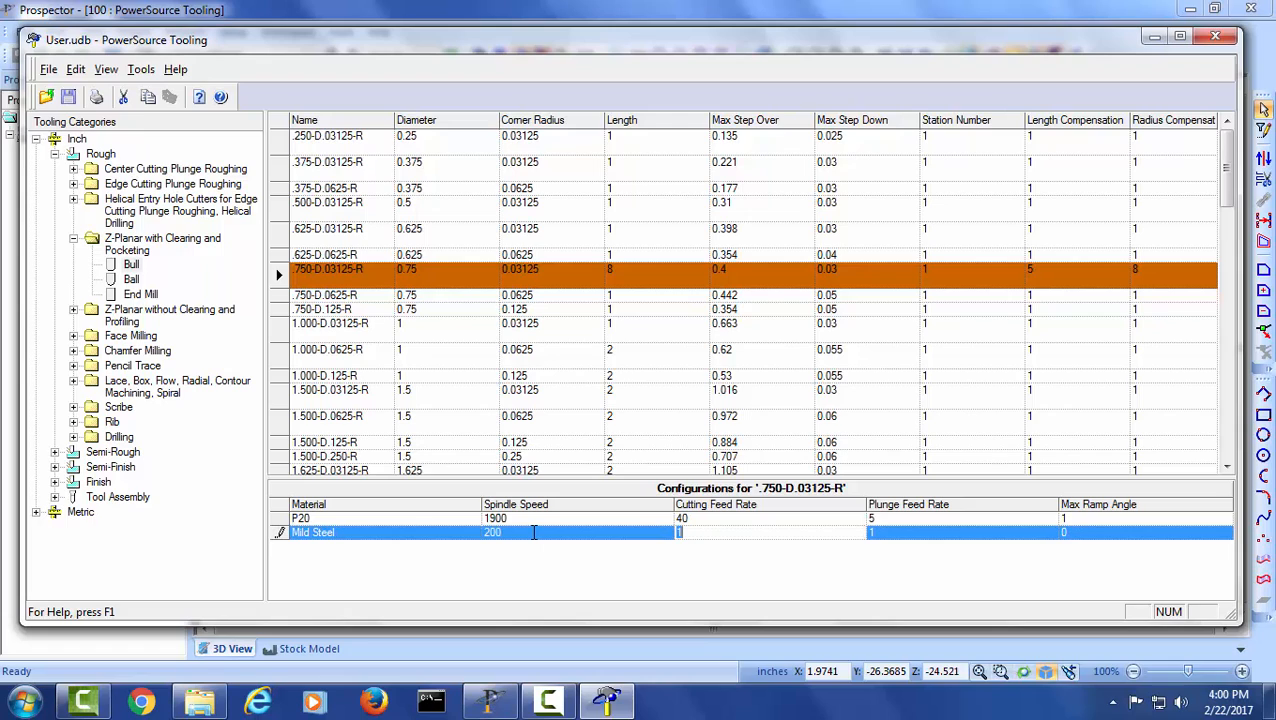
pyautogui.write('70')
pyautogui.press('Tab')
pyautogui.write('3')
pyautogui.press('Tab')
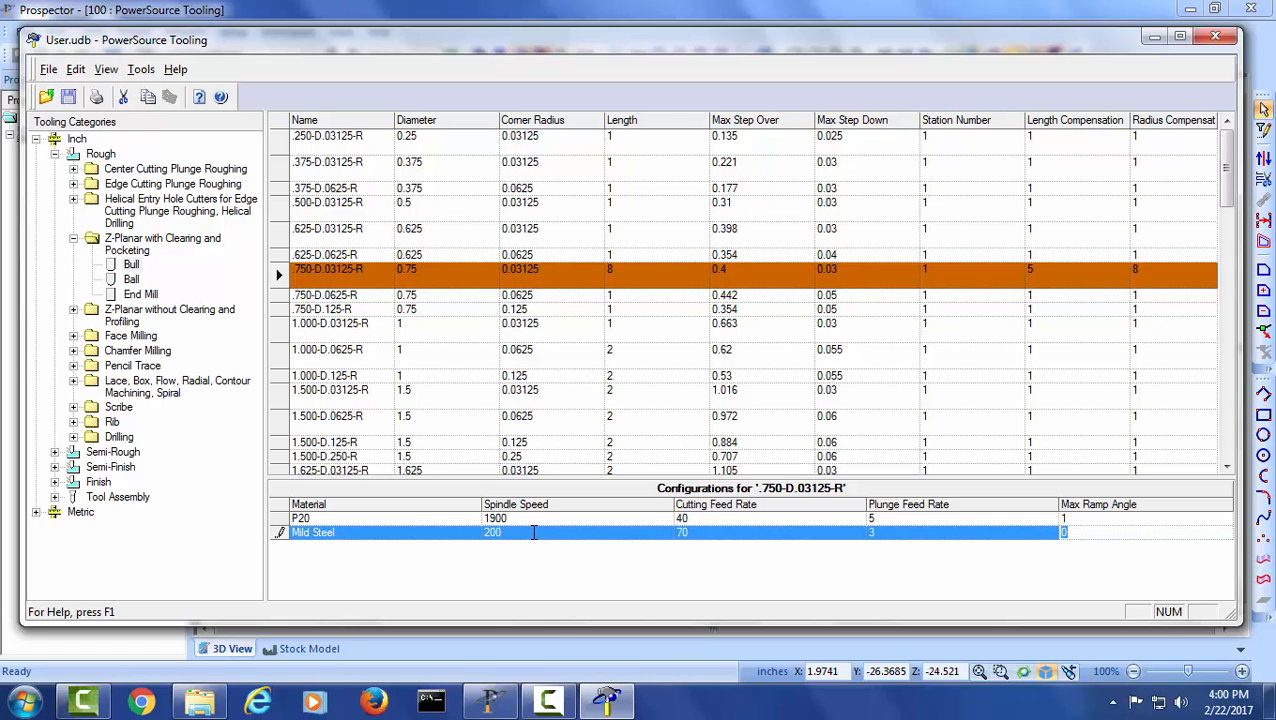
pyautogui.write('2')
pyautogui.press('Tab')
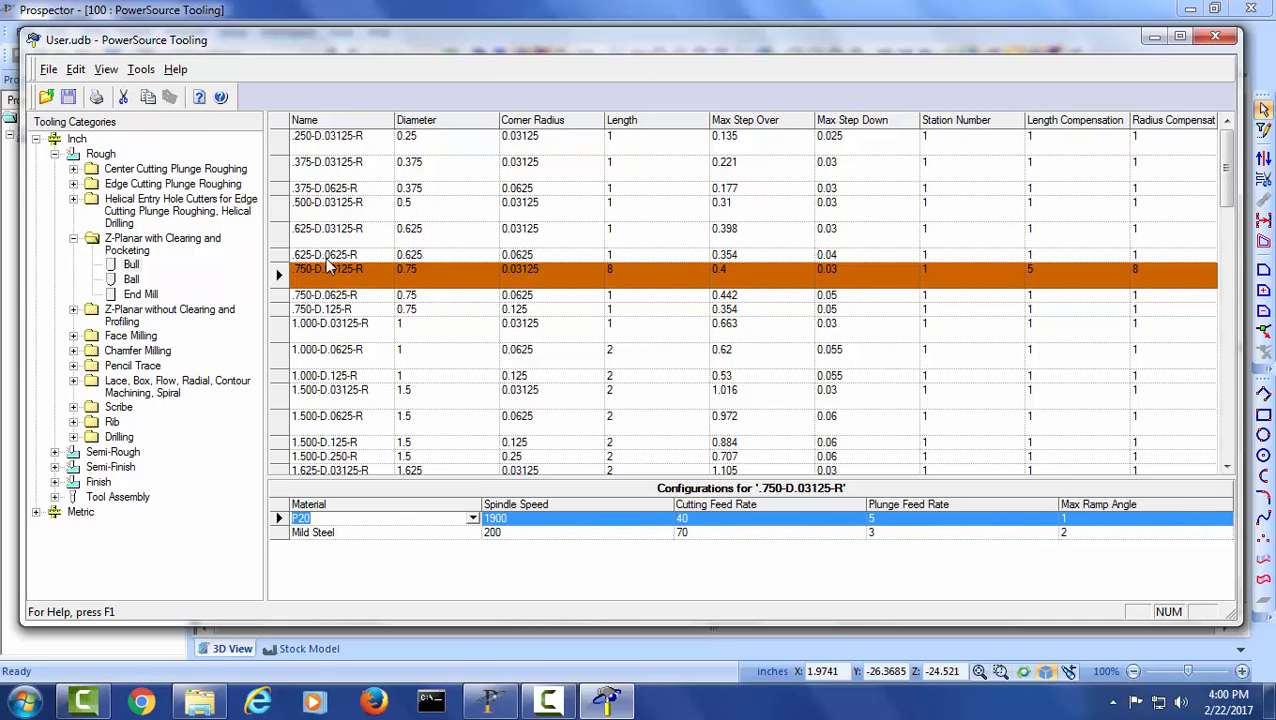
# - Delete the 6.000-D.03125-R tool from the roughing bull tools
pyautogui.click(277, 269)
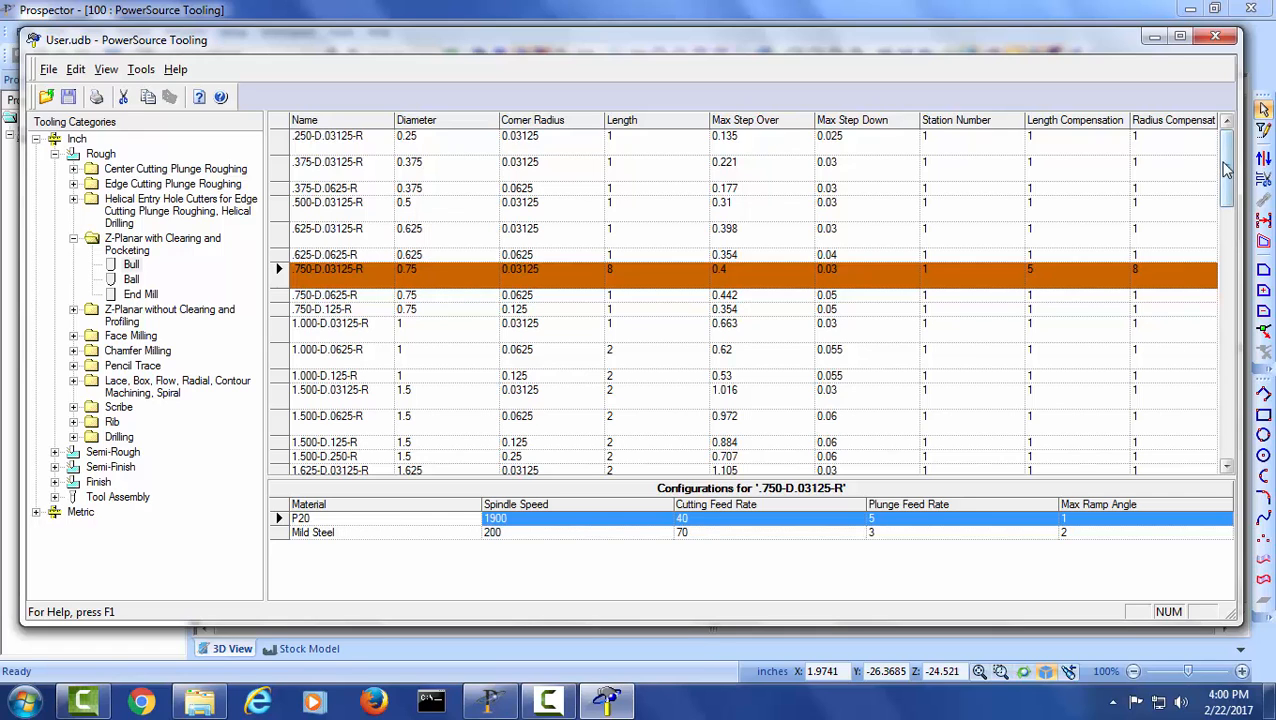
pyautogui.moveTo(1269, 429); pyautogui.dragTo(1266, 440)
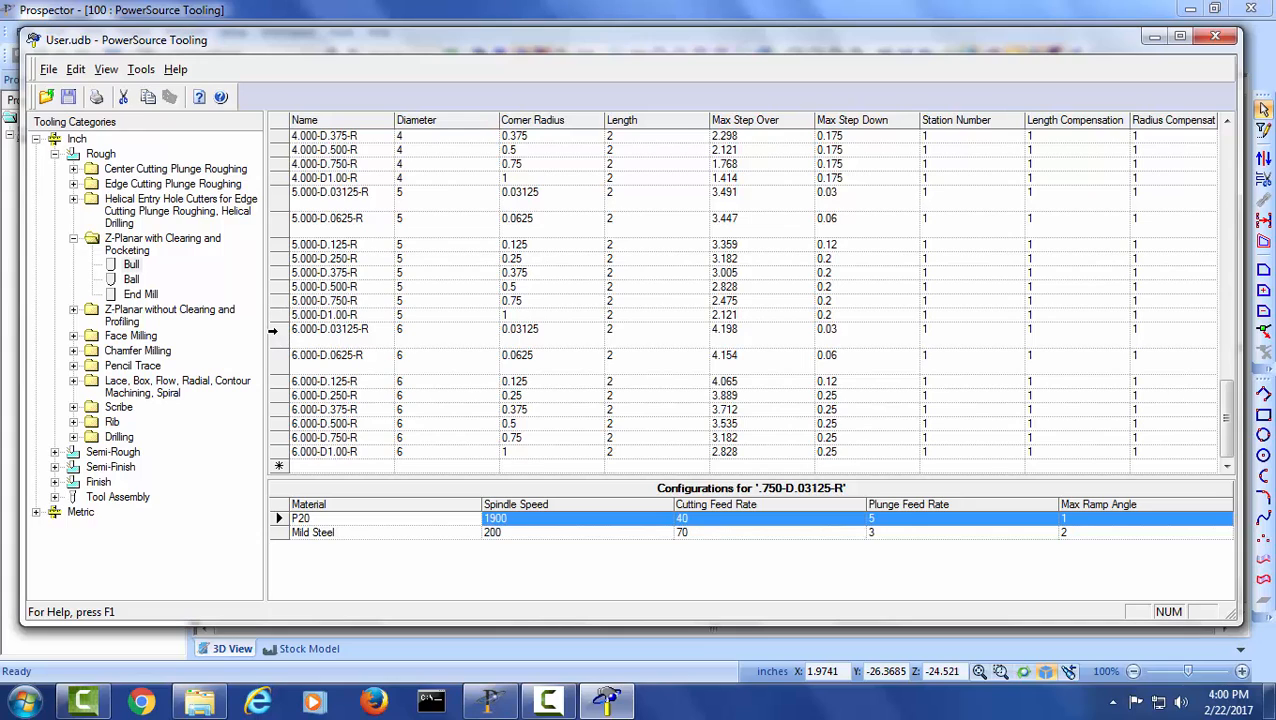
pyautogui.click(276, 330)
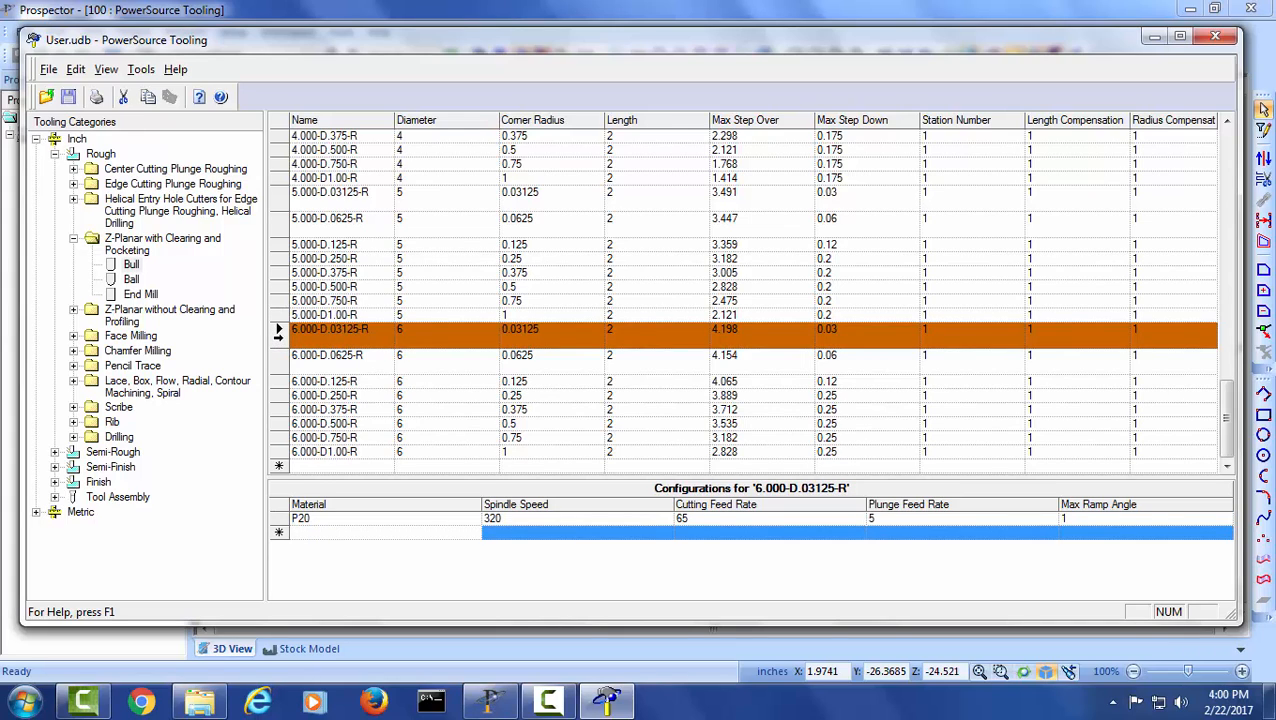
pyautogui.rightClick(279, 336)
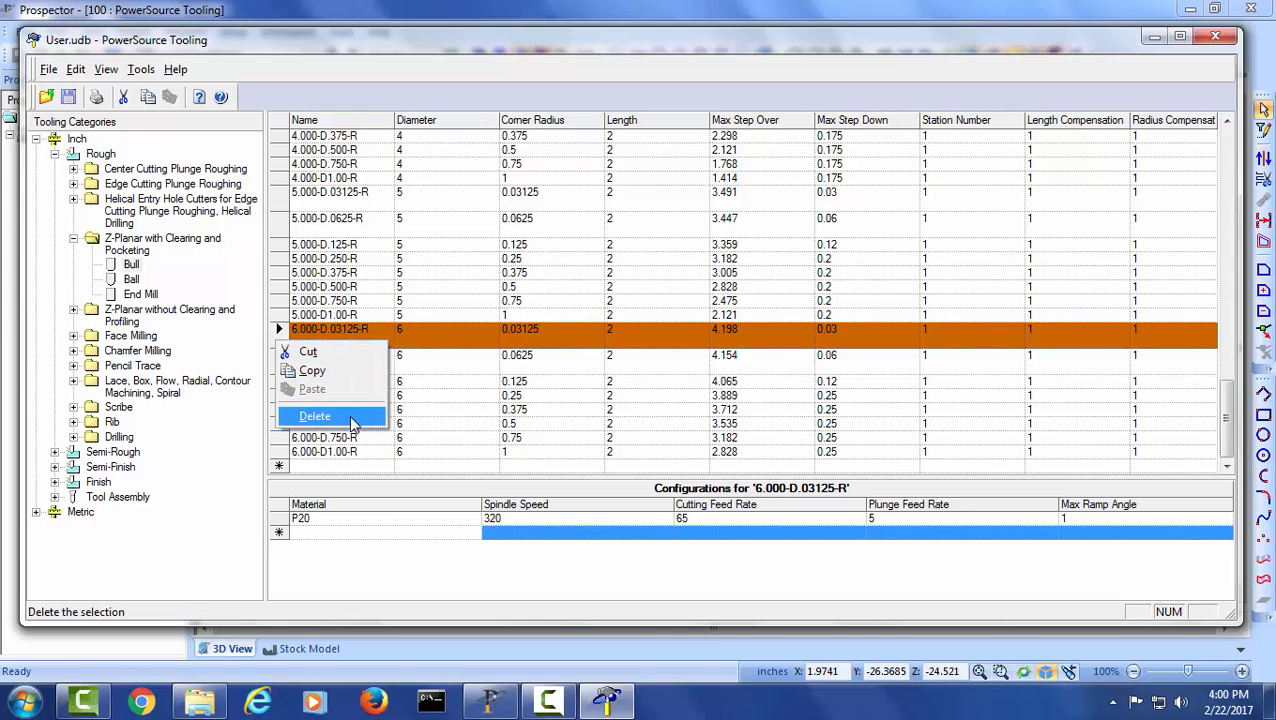
pyautogui.click(316, 416)
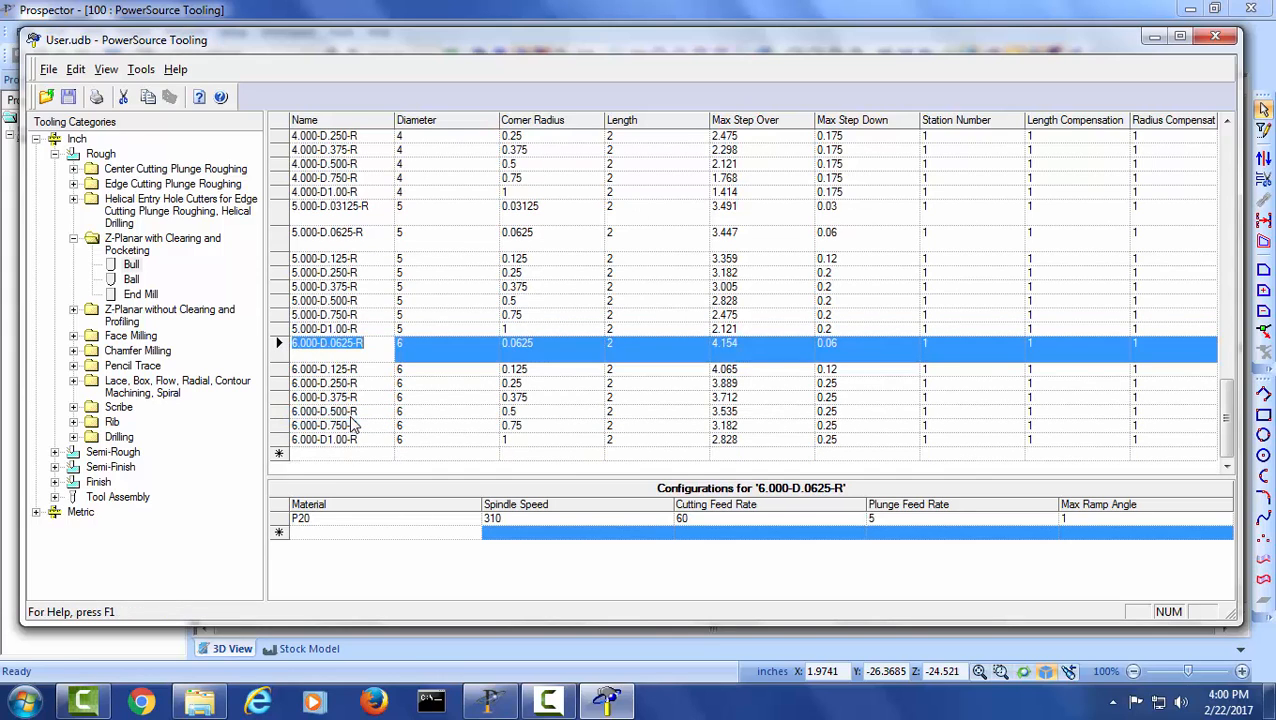
# - Delete all remaining 6-inch bull tools, from 6.000-D.0625-R through 6.000-D1.00-R, in one go
pyautogui.click(279, 343)
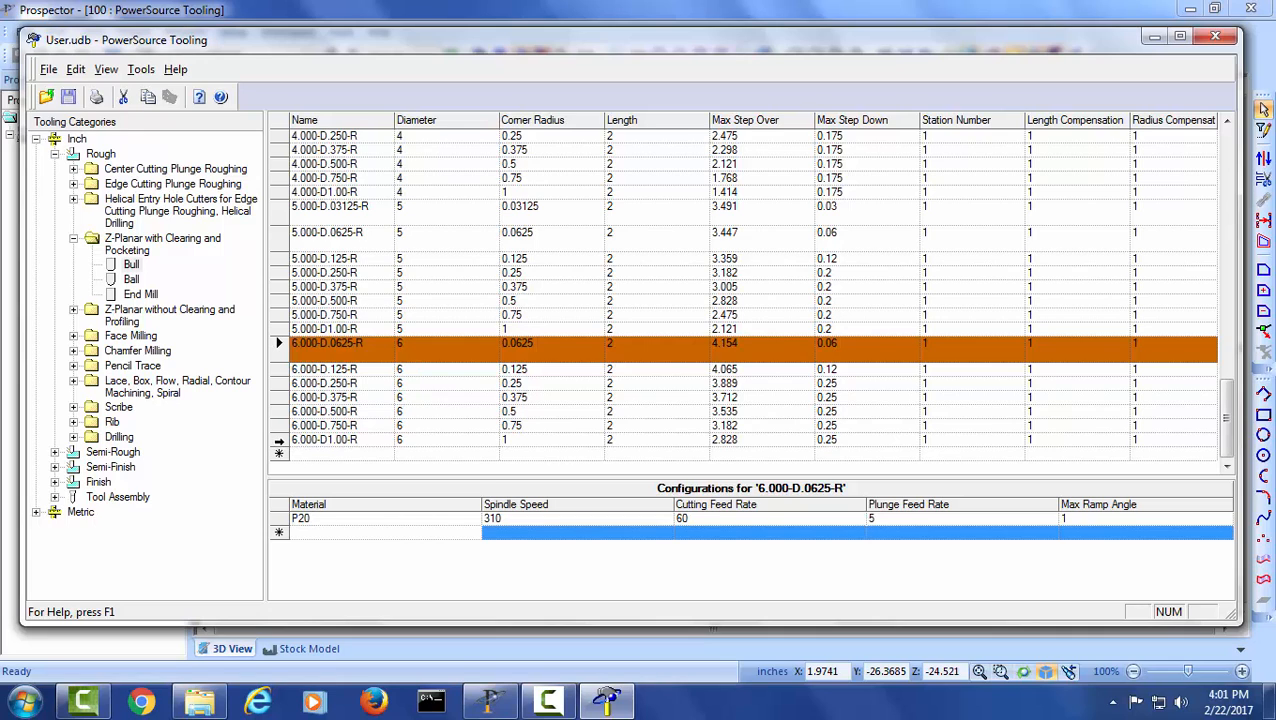
pyautogui.keyDown('shift'); pyautogui.click(279, 440); pyautogui.keyUp('shift')
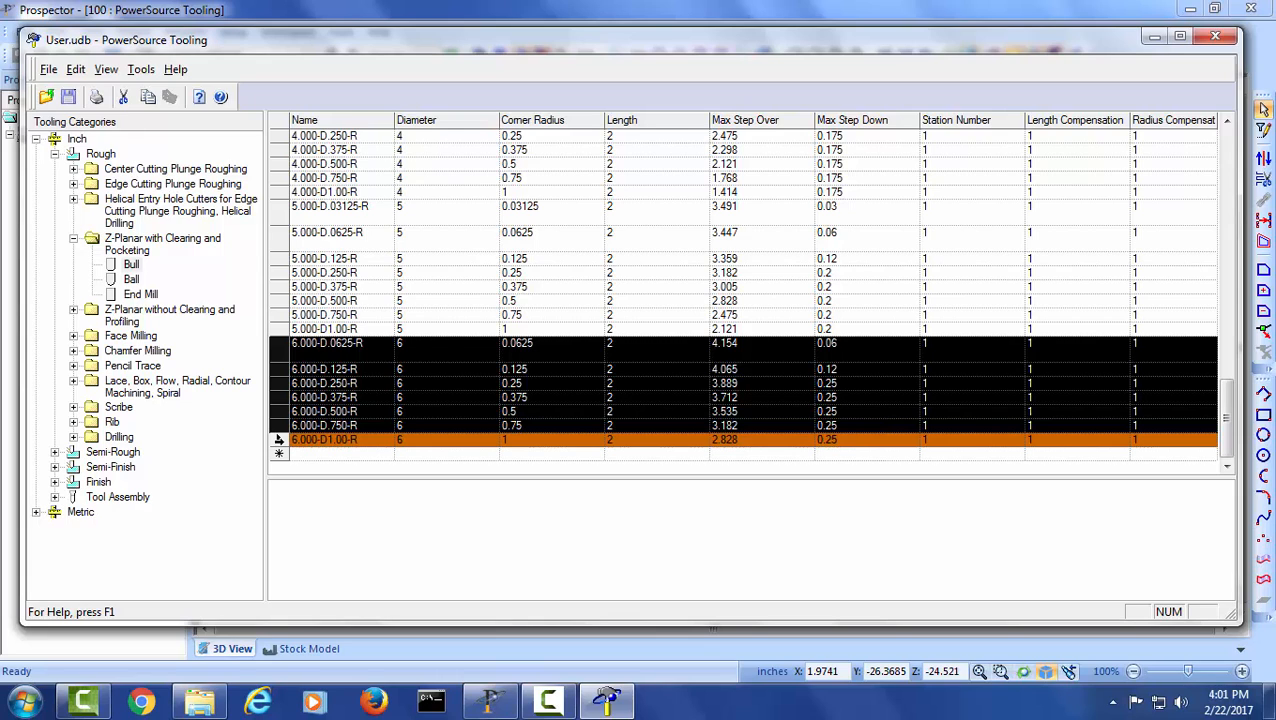
pyautogui.rightClick(278, 397)
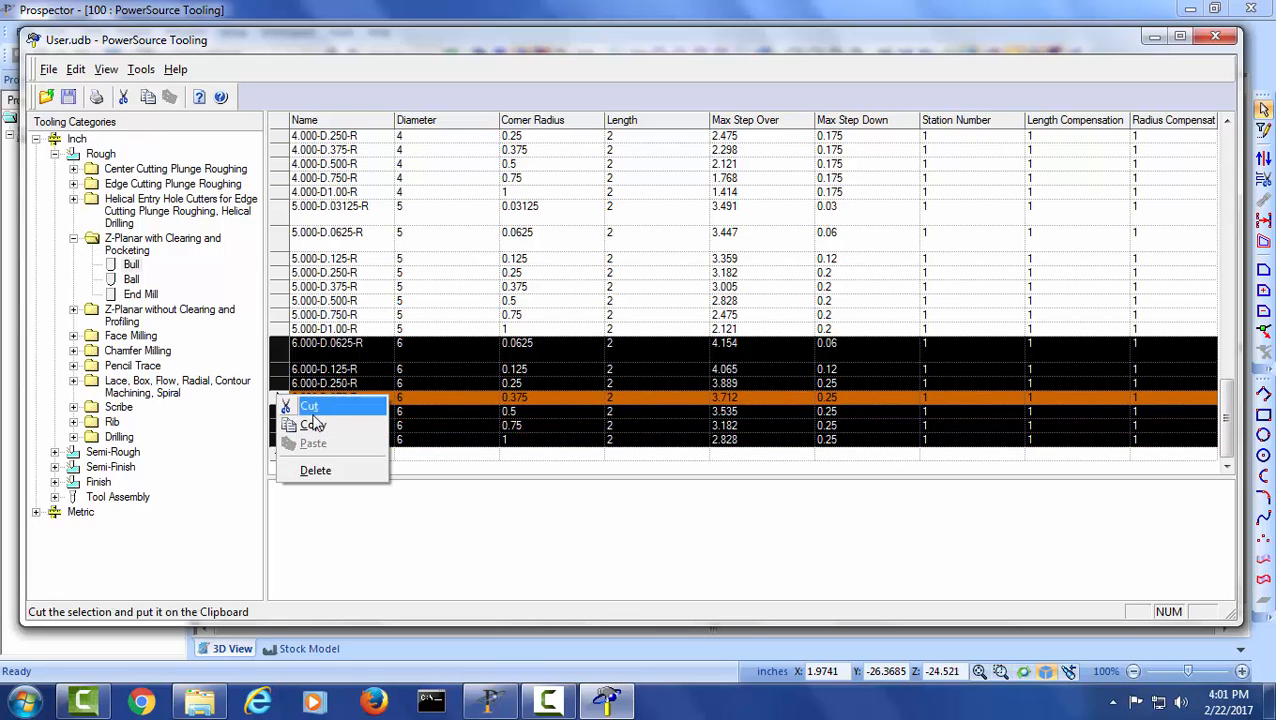
pyautogui.click(360, 470)
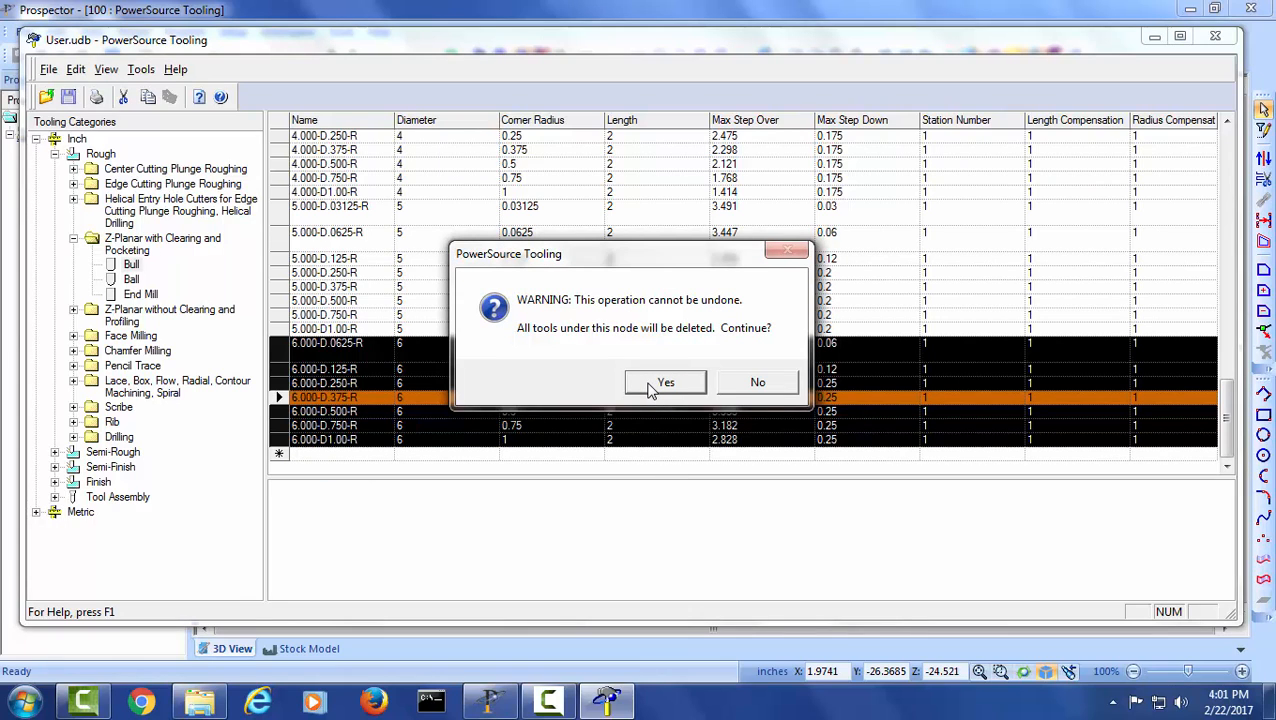
pyautogui.click(655, 384)
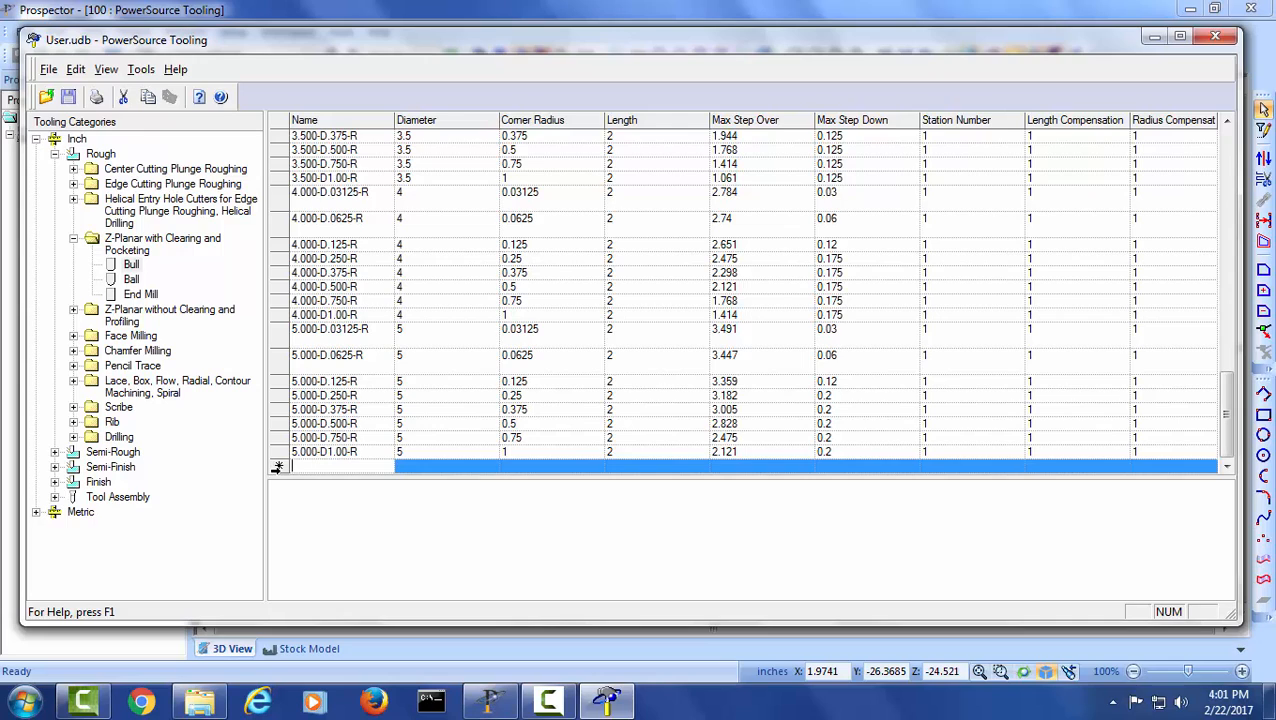
# - Add a new bull tool named Seco 6-.125 at the end of the tool table
pyautogui.click(278, 467)
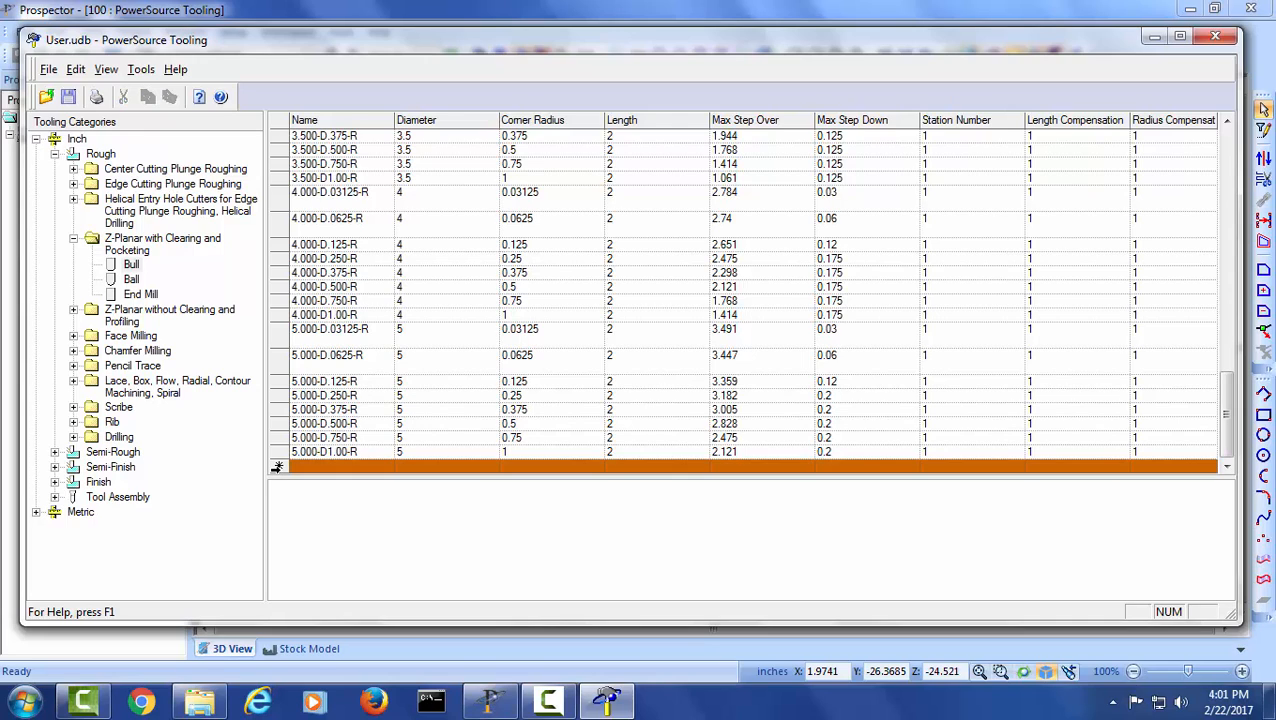
pyautogui.click(345, 467)
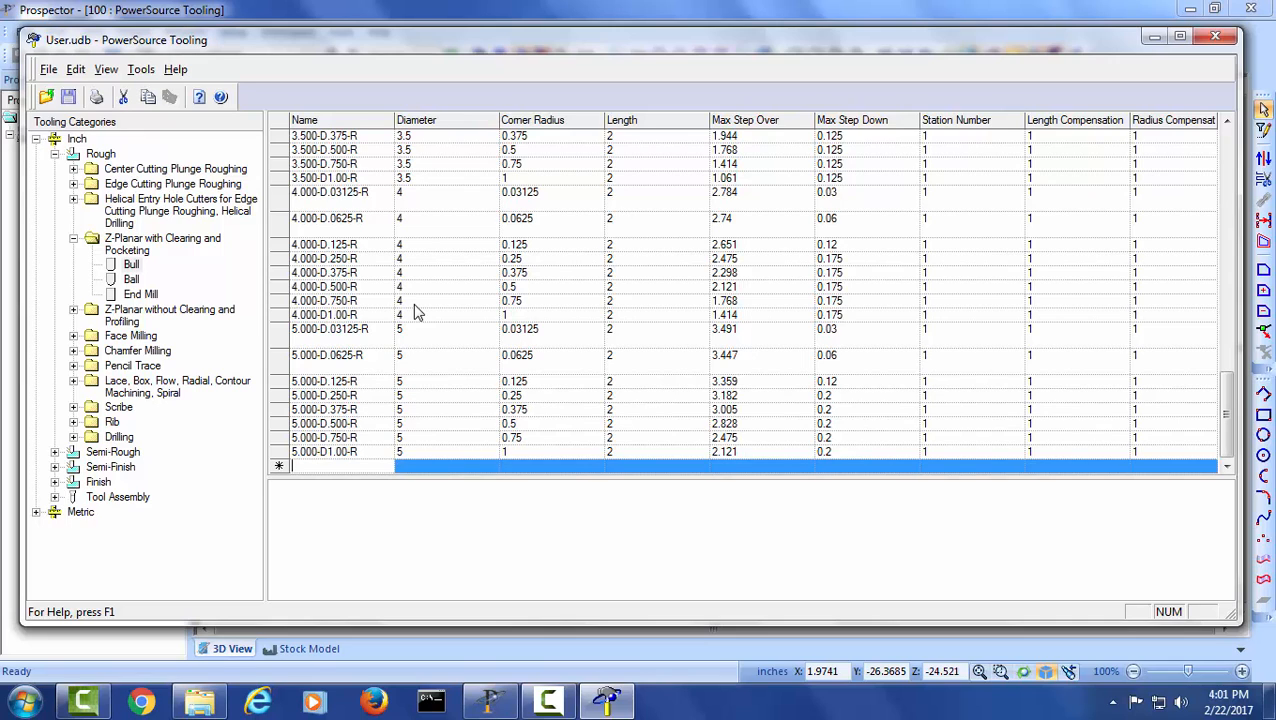
pyautogui.write('Seco')
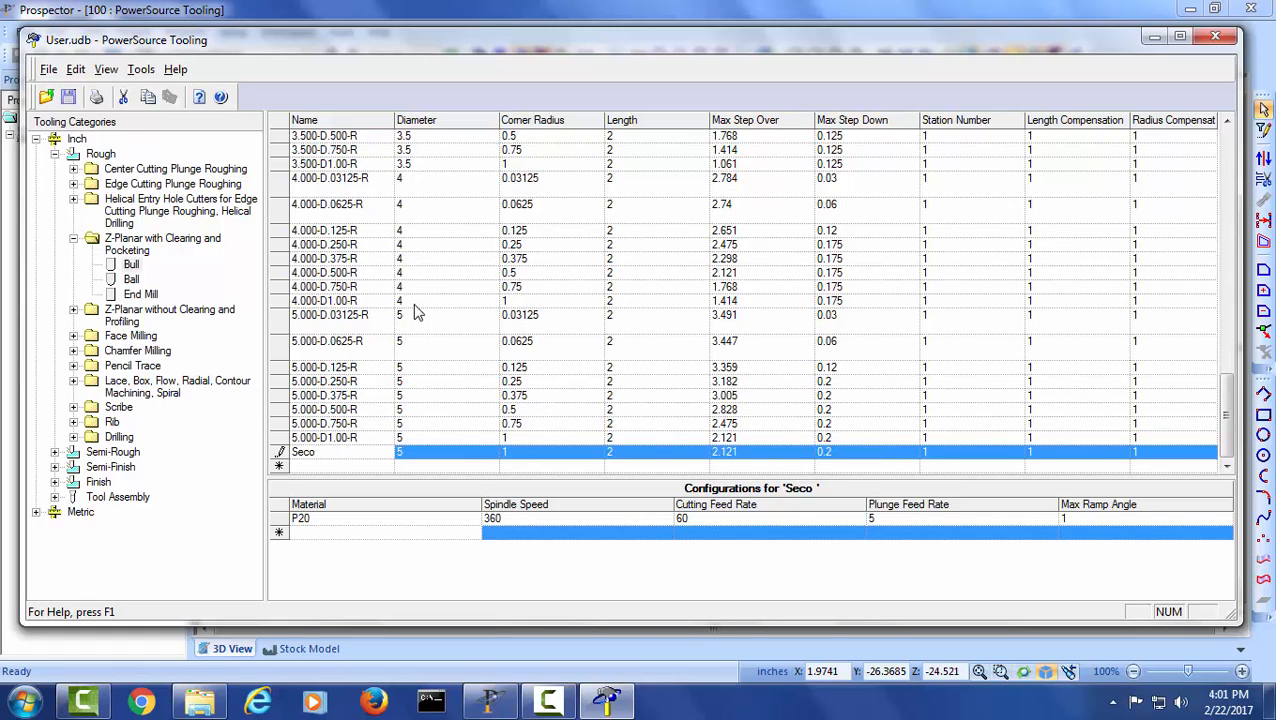
pyautogui.write('6-.125')
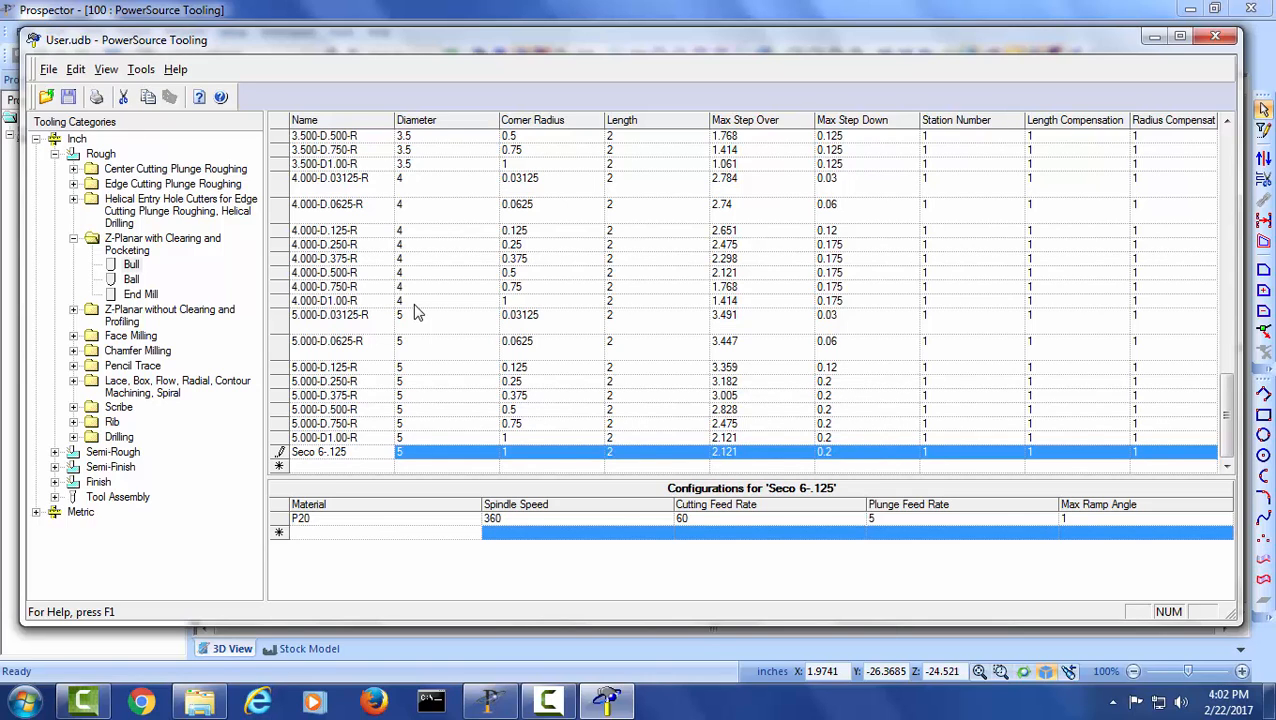
pyautogui.press('Tab')
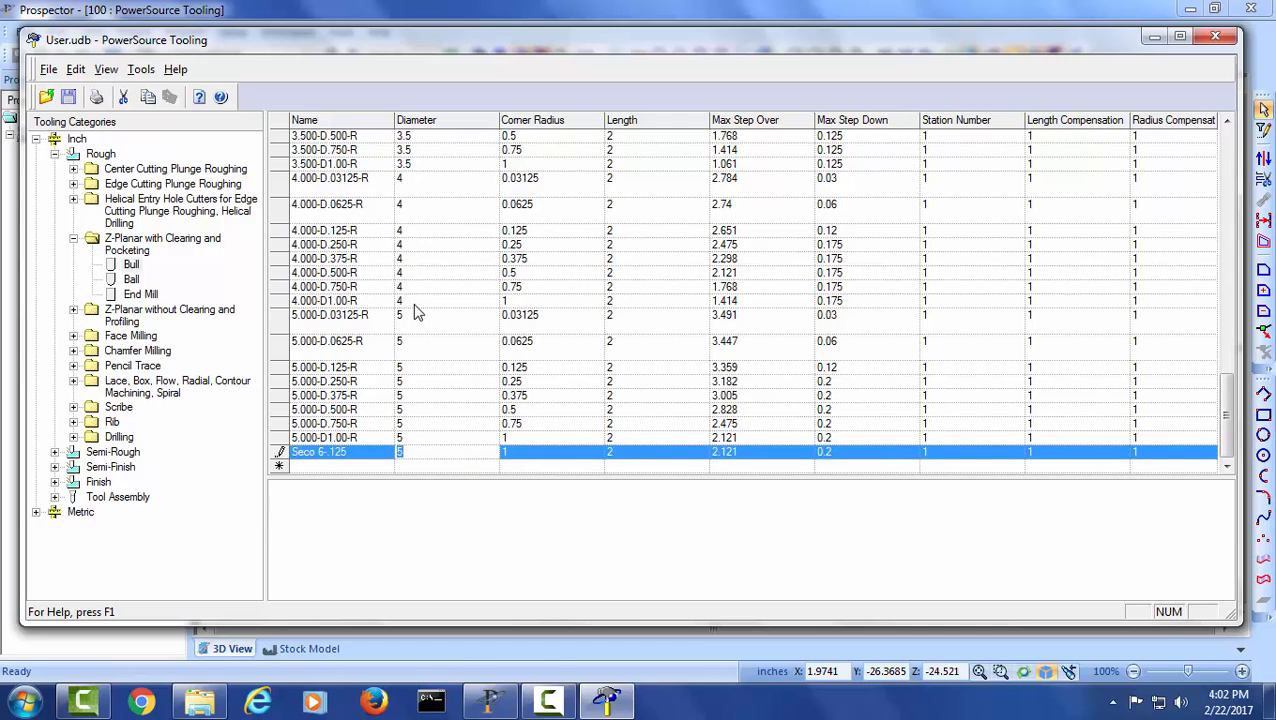
# - Set the Seco 6-.125 tool's diameter to 6, corner radius to 0.125 and length to 8
pyautogui.write('6')
pyautogui.press('Tab')
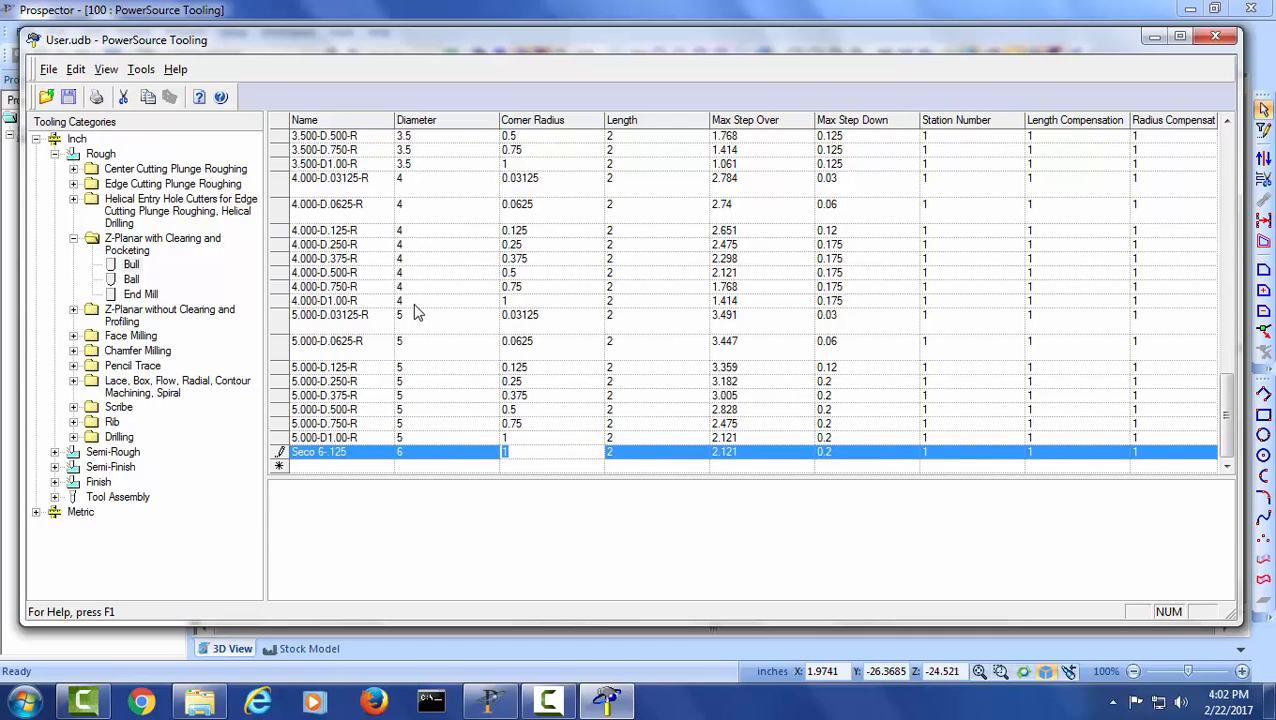
pyautogui.write('.125')
pyautogui.press('Tab')
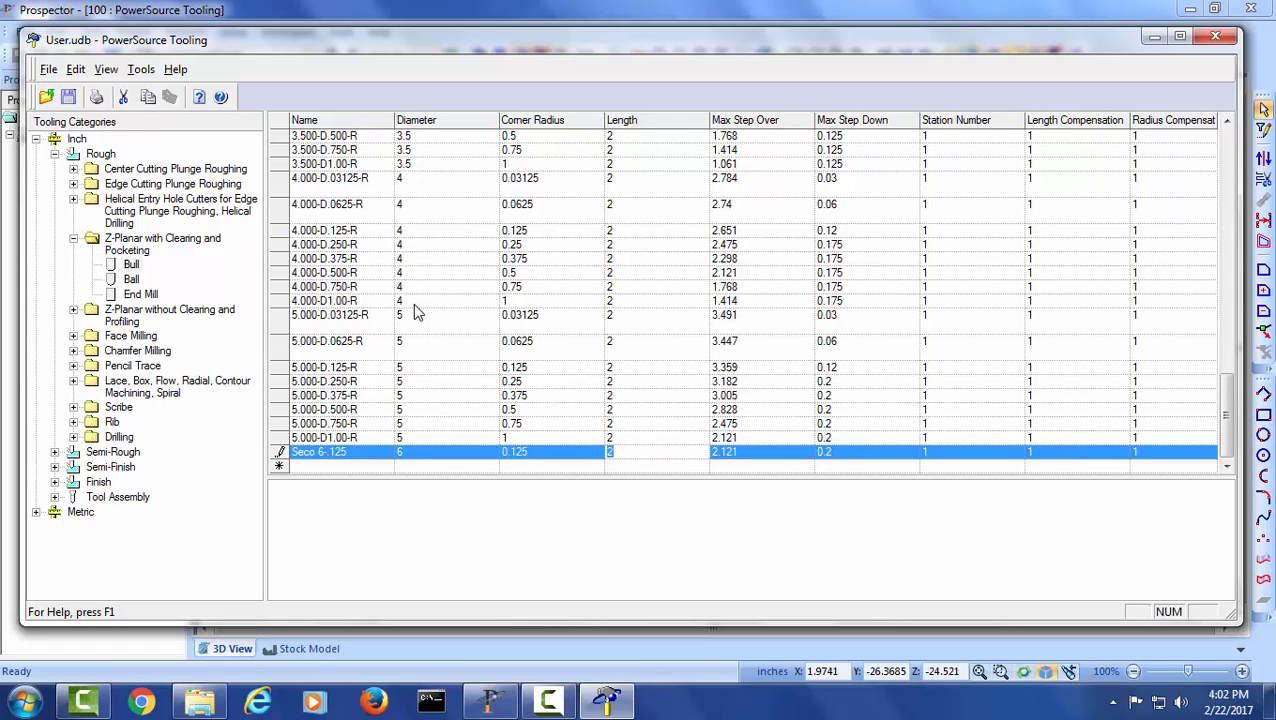
pyautogui.write('8')
pyautogui.press('Tab')
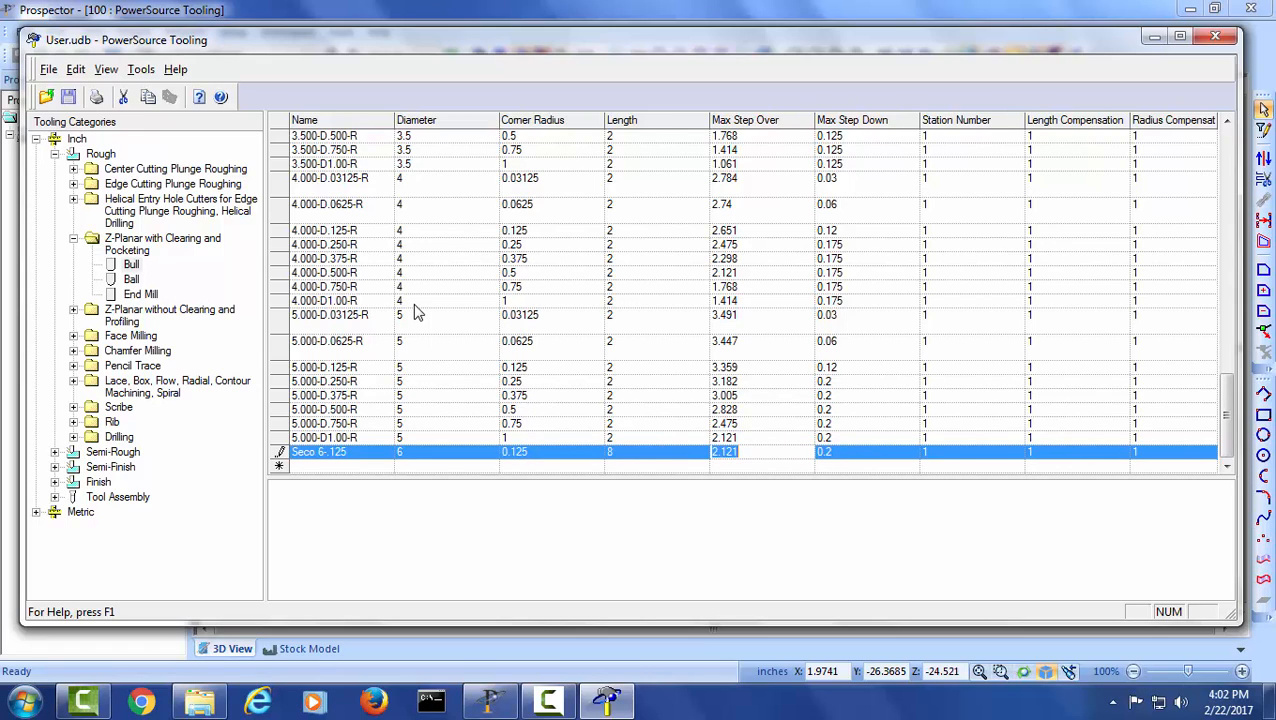
# - Set the Seco 6-.125 tool's max step over to 4 and max step down to 0.1
pyautogui.write('4')
pyautogui.press('Tab')
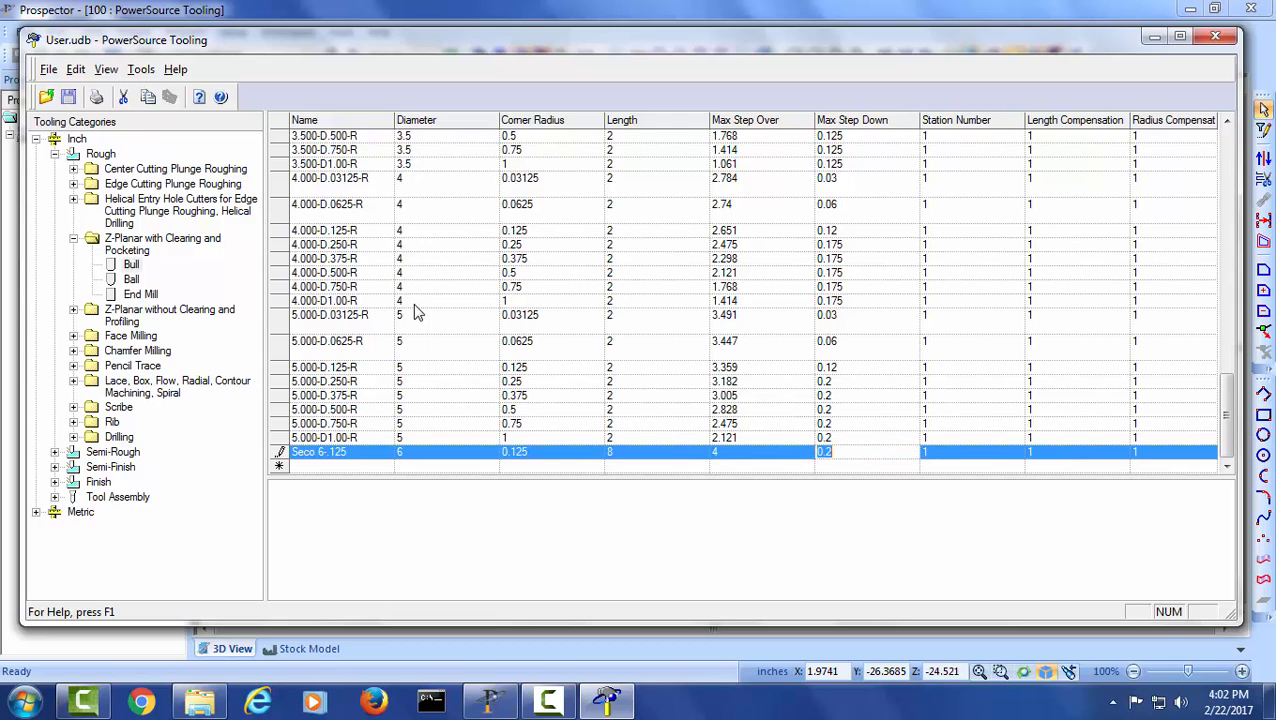
pyautogui.write('.1')
pyautogui.press('Tab')
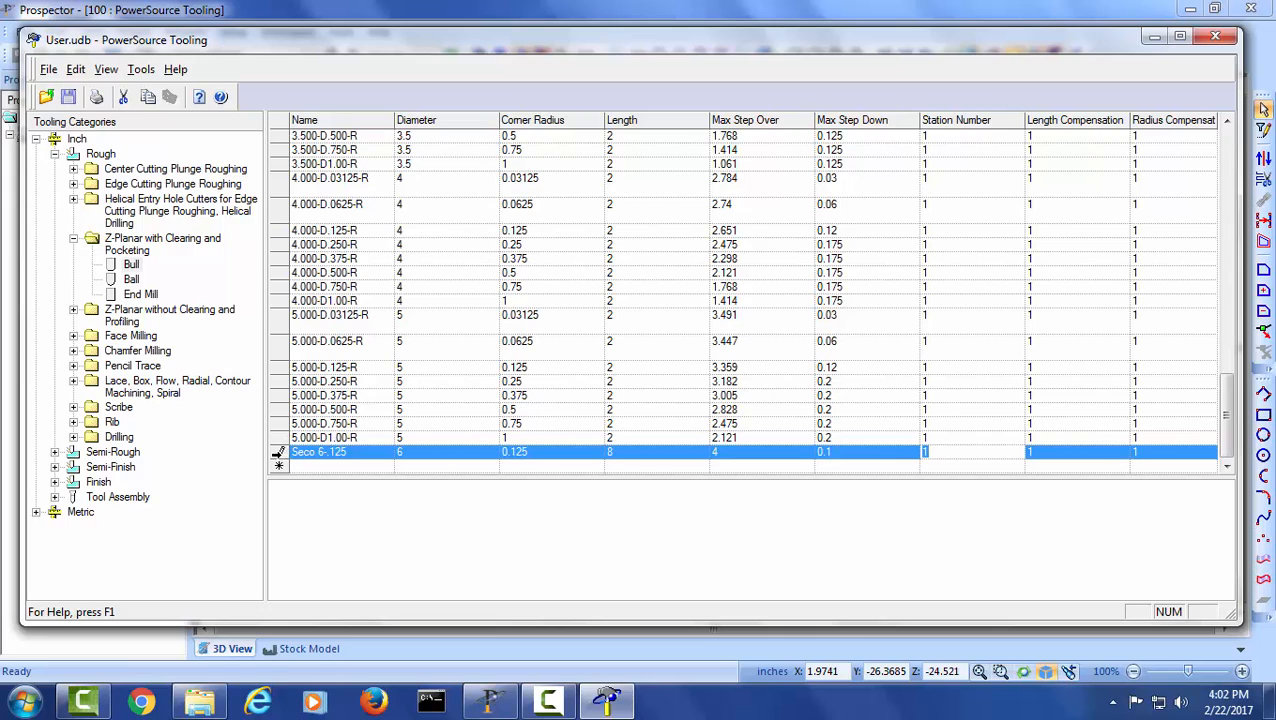
# - Set the Seco 6-.125 tool's P20 configuration to spindle speed 500, cutting feed rate 20 and plunge feed rate 10
pyautogui.click(278, 453)
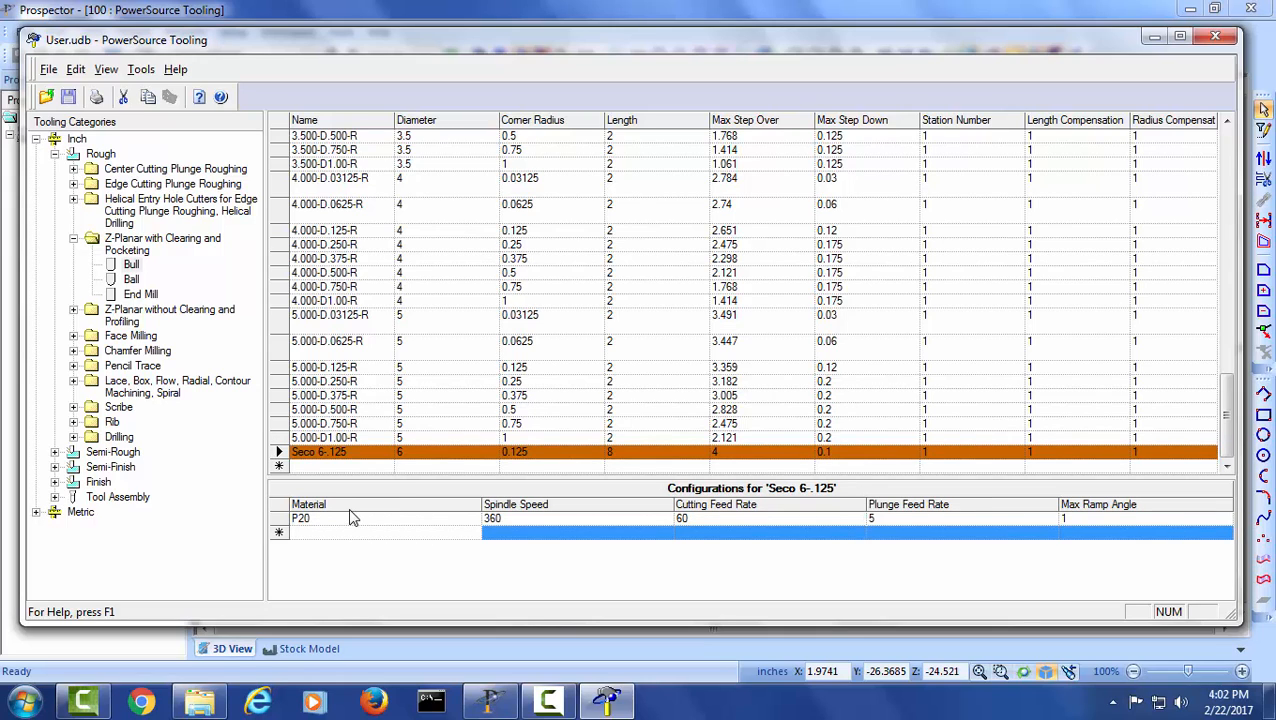
pyautogui.click(300, 518)
pyautogui.click(540, 519)
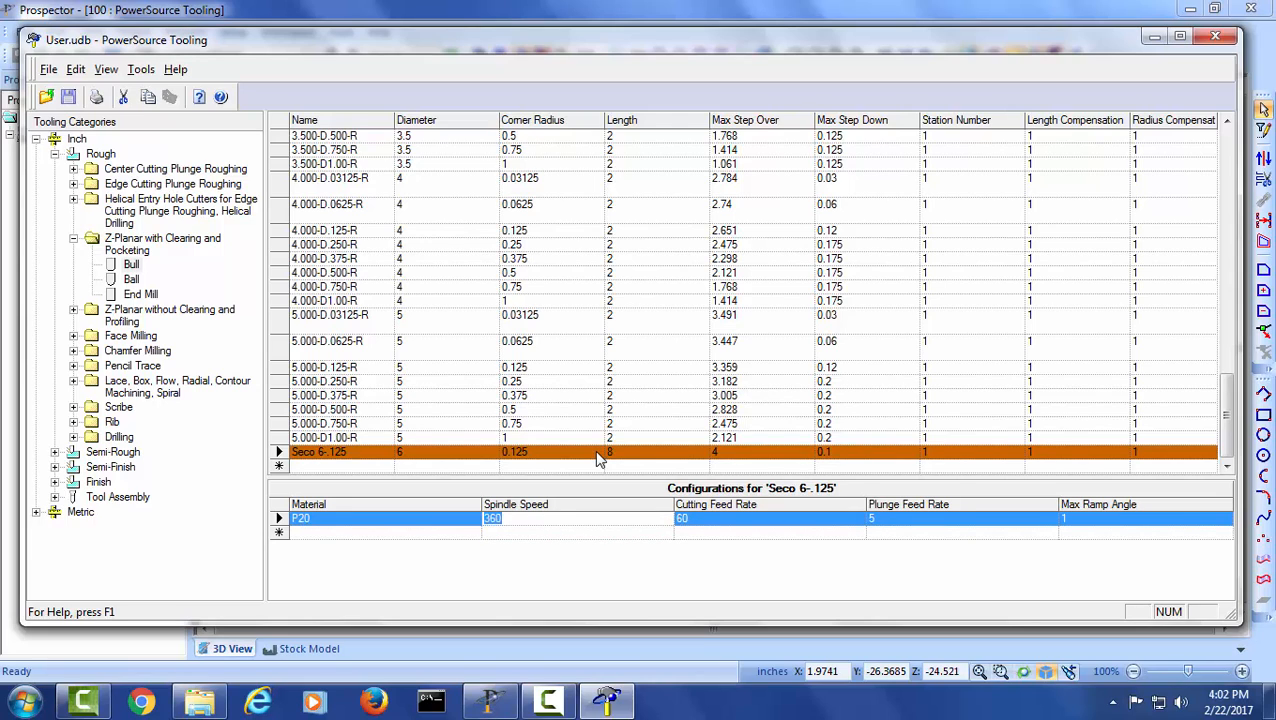
pyautogui.write('500')
pyautogui.press('Tab')
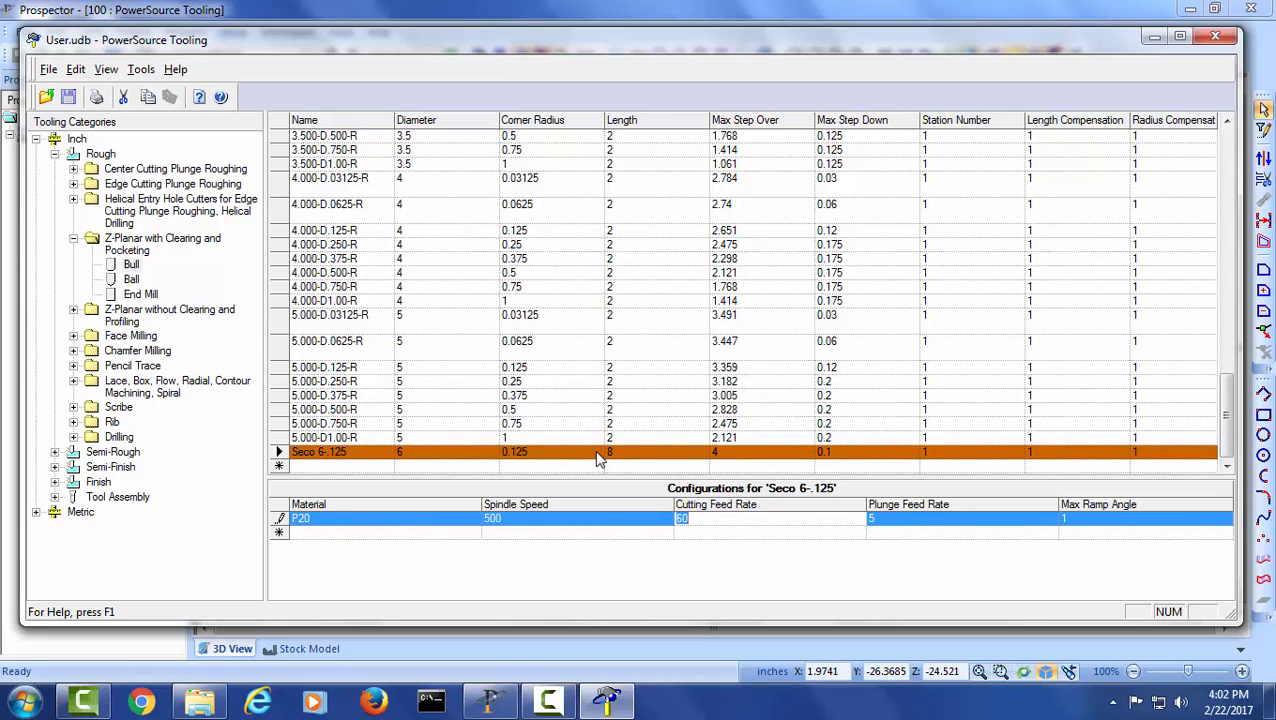
pyautogui.write('20')
pyautogui.press('Tab')
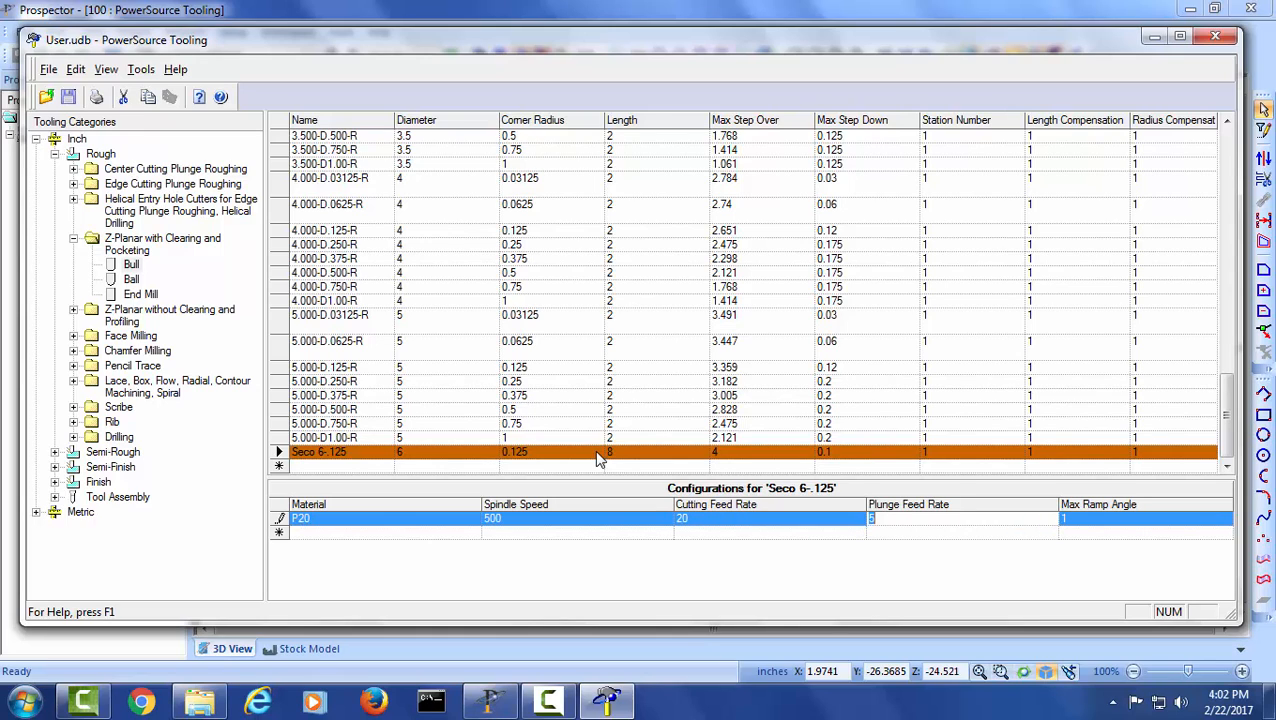
pyautogui.write('10')
pyautogui.press('Tab')
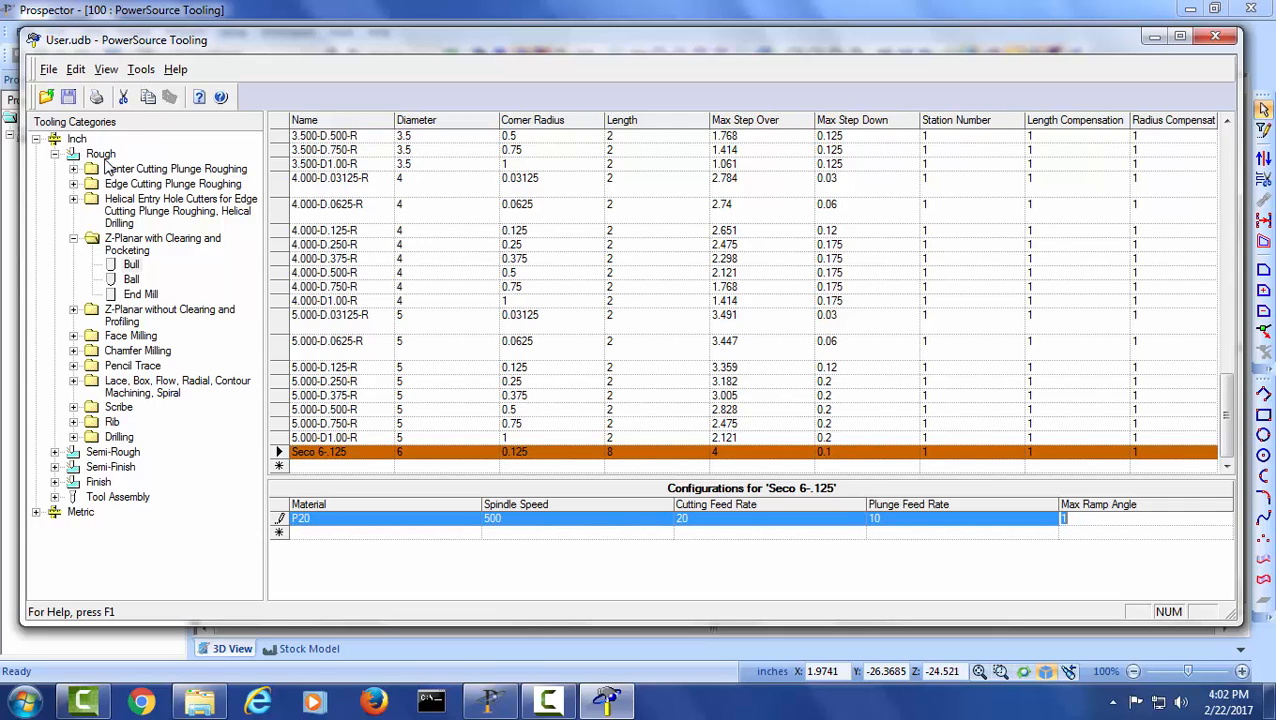
# - Save and close the tool library, and cancel the open Z-Planar With Clear tool selection in Prospector
pyautogui.click(67, 102)
pyautogui.click(1218, 40)
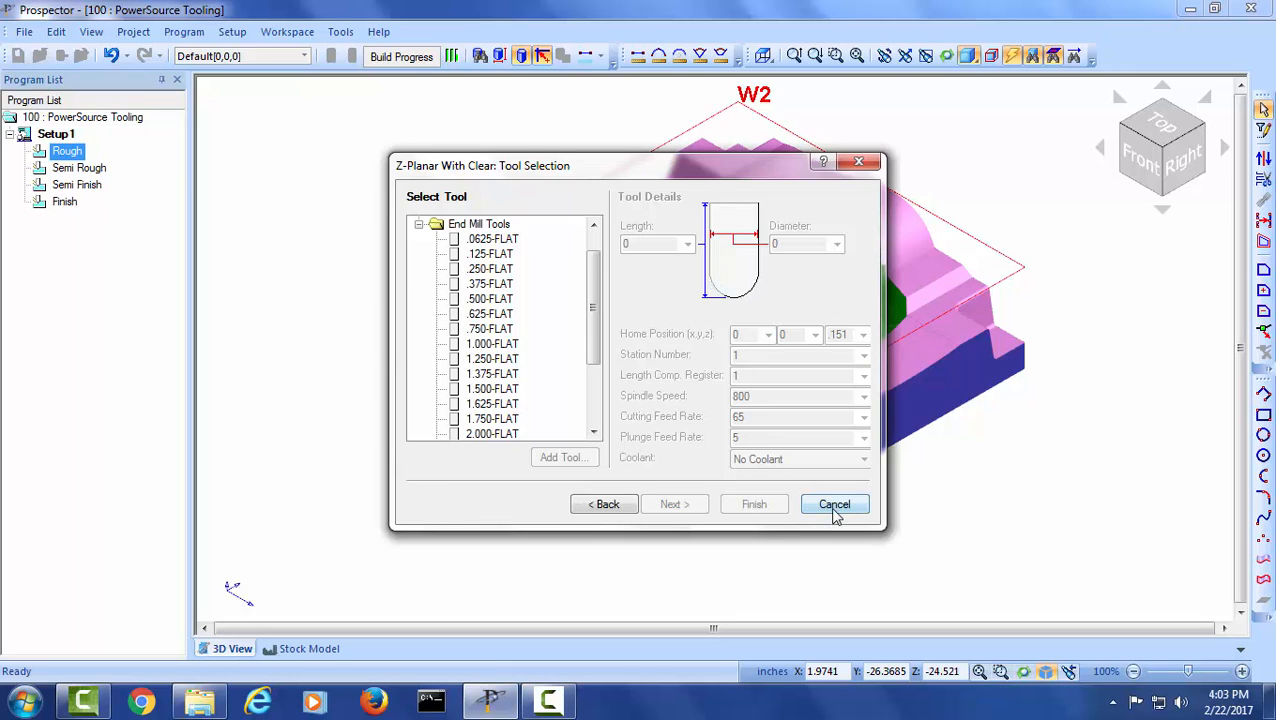
pyautogui.click(835, 505)
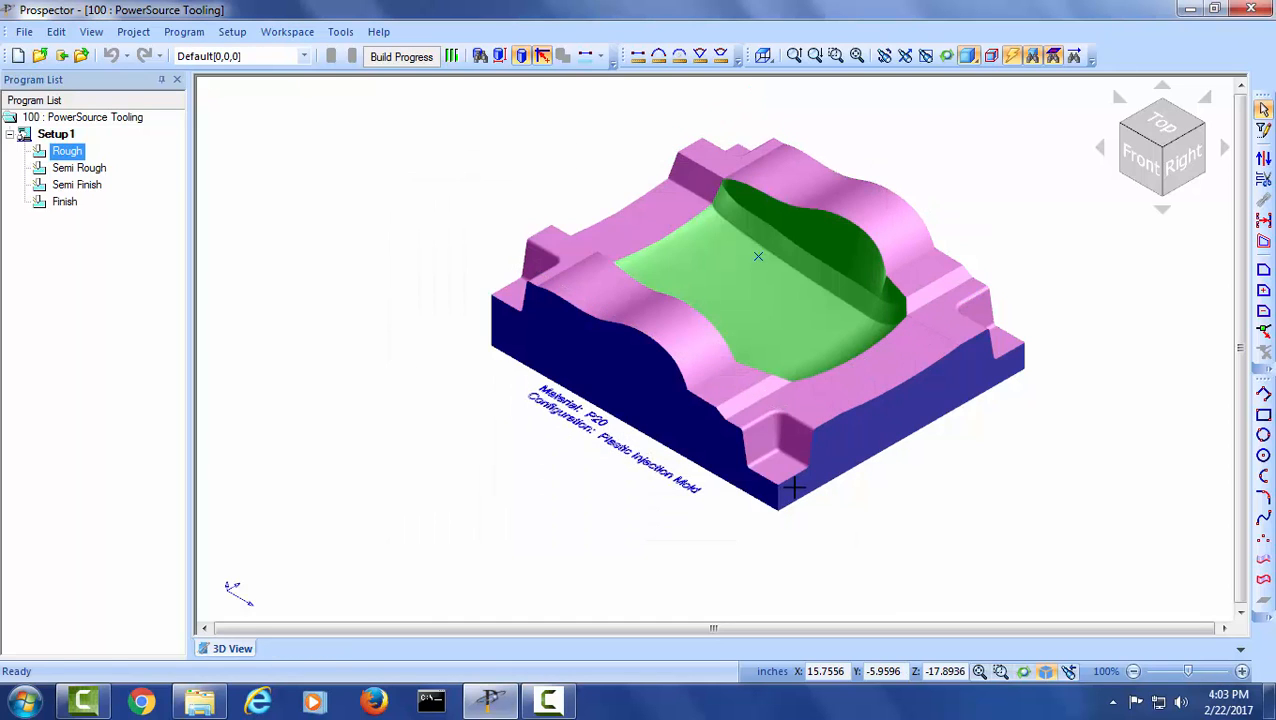
# - Start a new 3-D program under Rough with a cutting window around the whole part and the Z-Planar With Clear strategy
pyautogui.rightClick(66, 153)
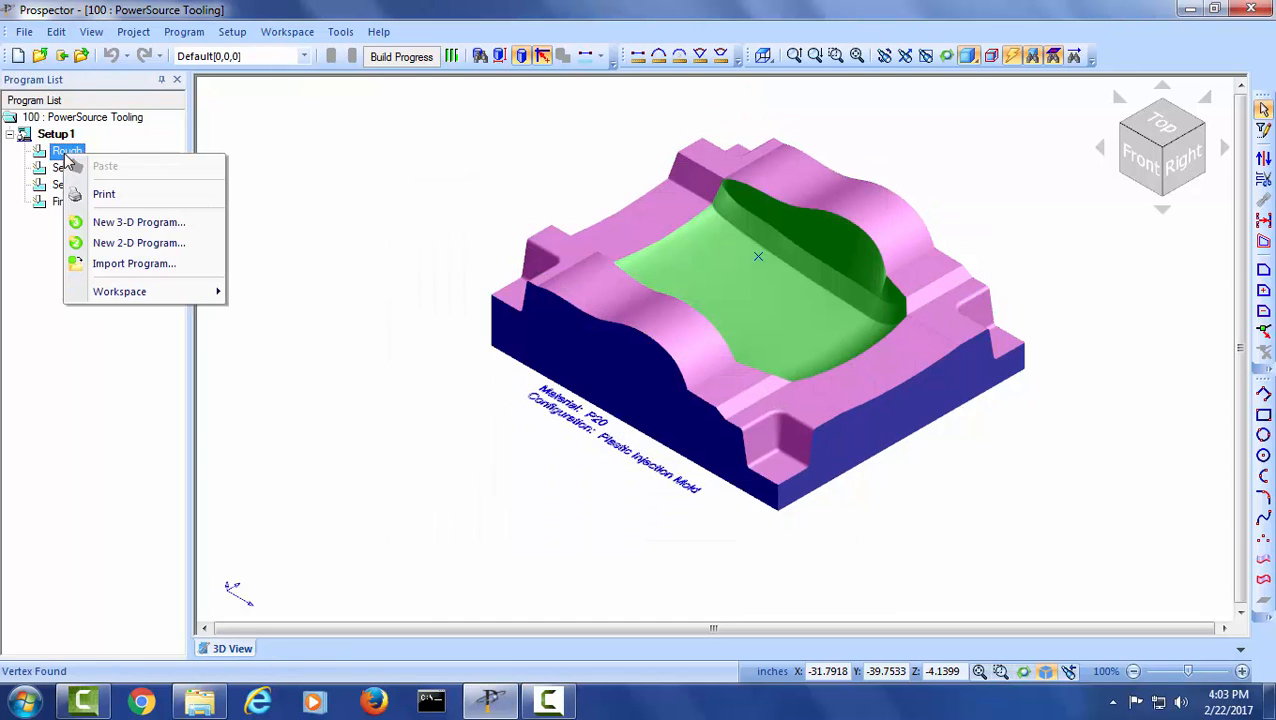
pyautogui.click(125, 223)
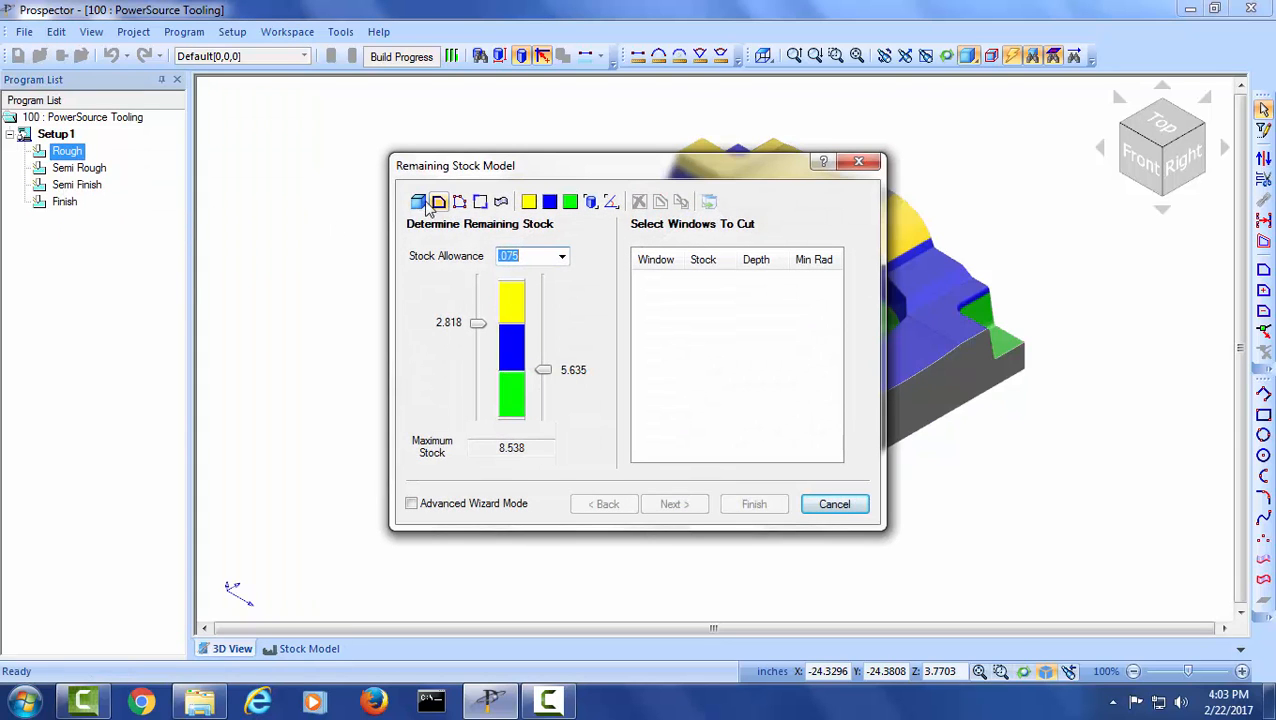
pyautogui.click(418, 202)
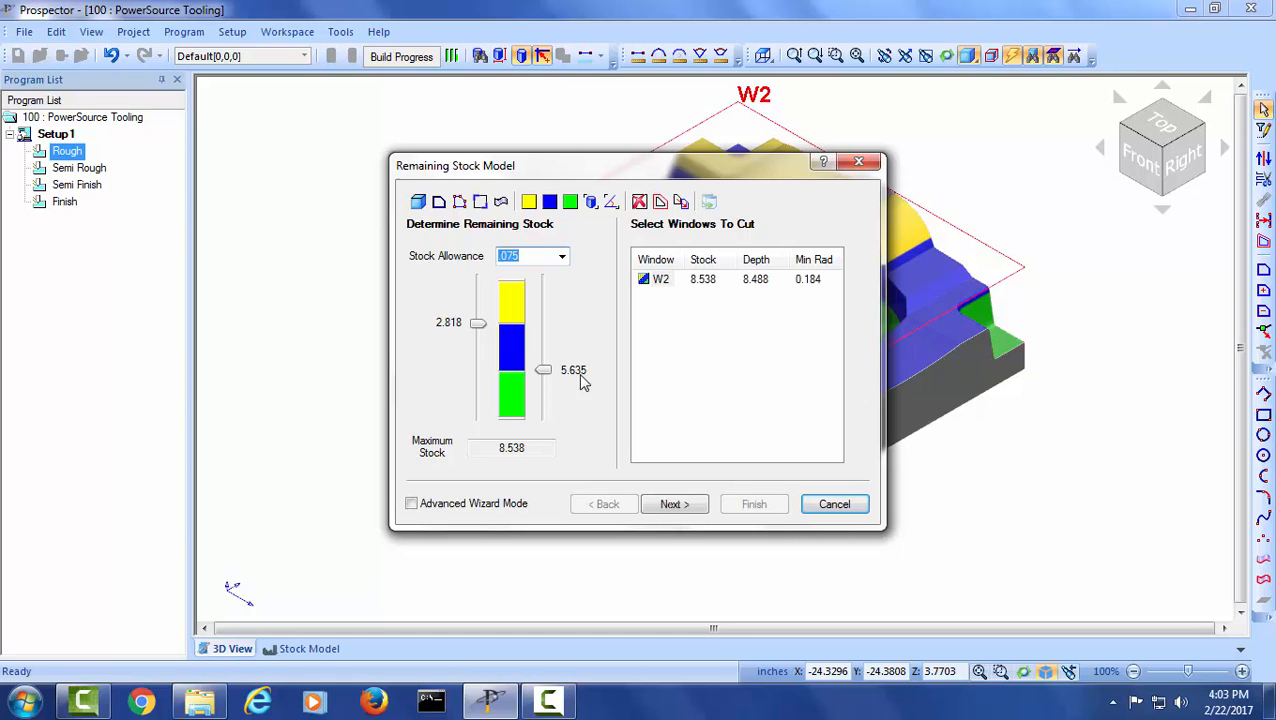
pyautogui.click(672, 505)
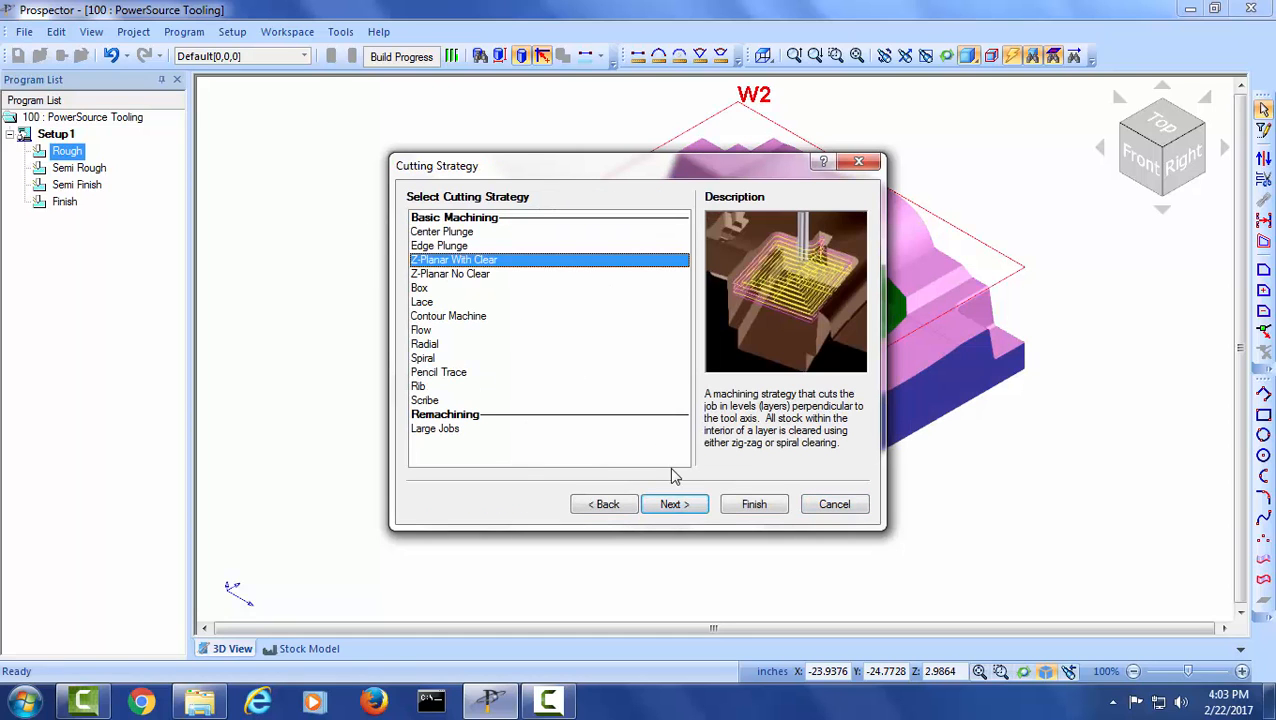
pyautogui.click(690, 510)
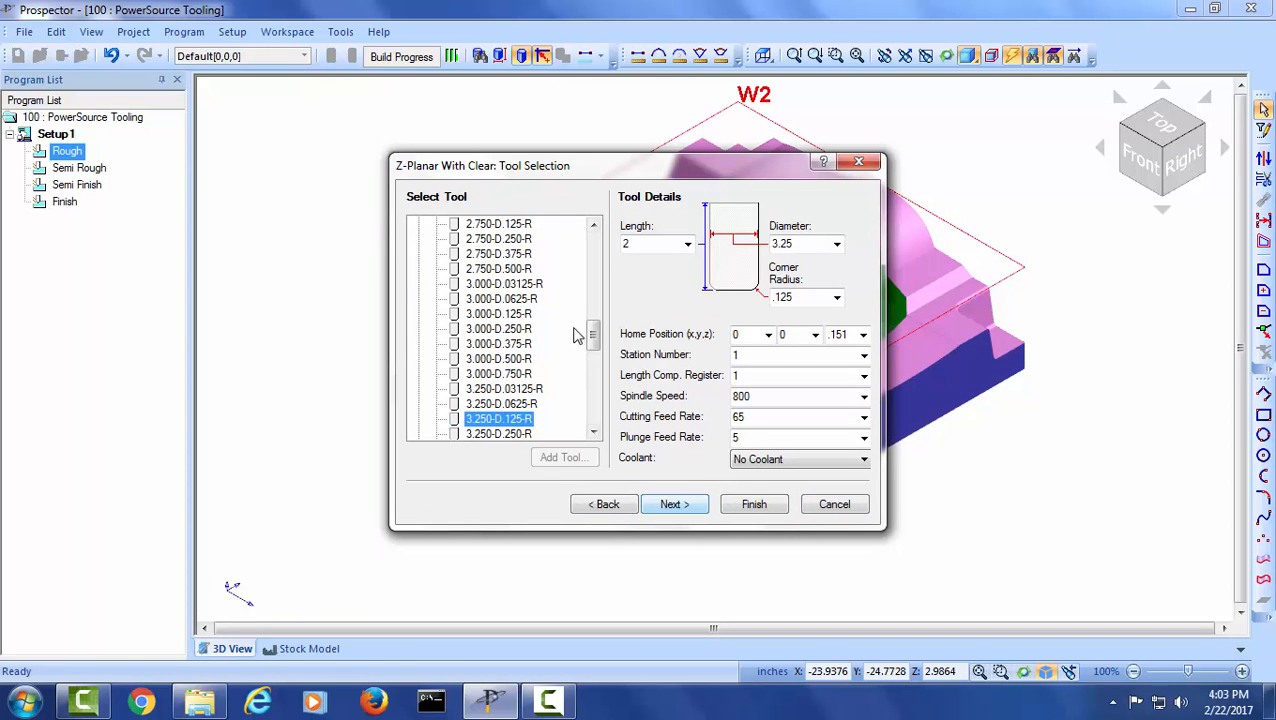
# - Choose the Seco 6-.125 bull tool for the program and set its diameter to 7
pyautogui.moveTo(591, 338); pyautogui.dragTo(588, 418)
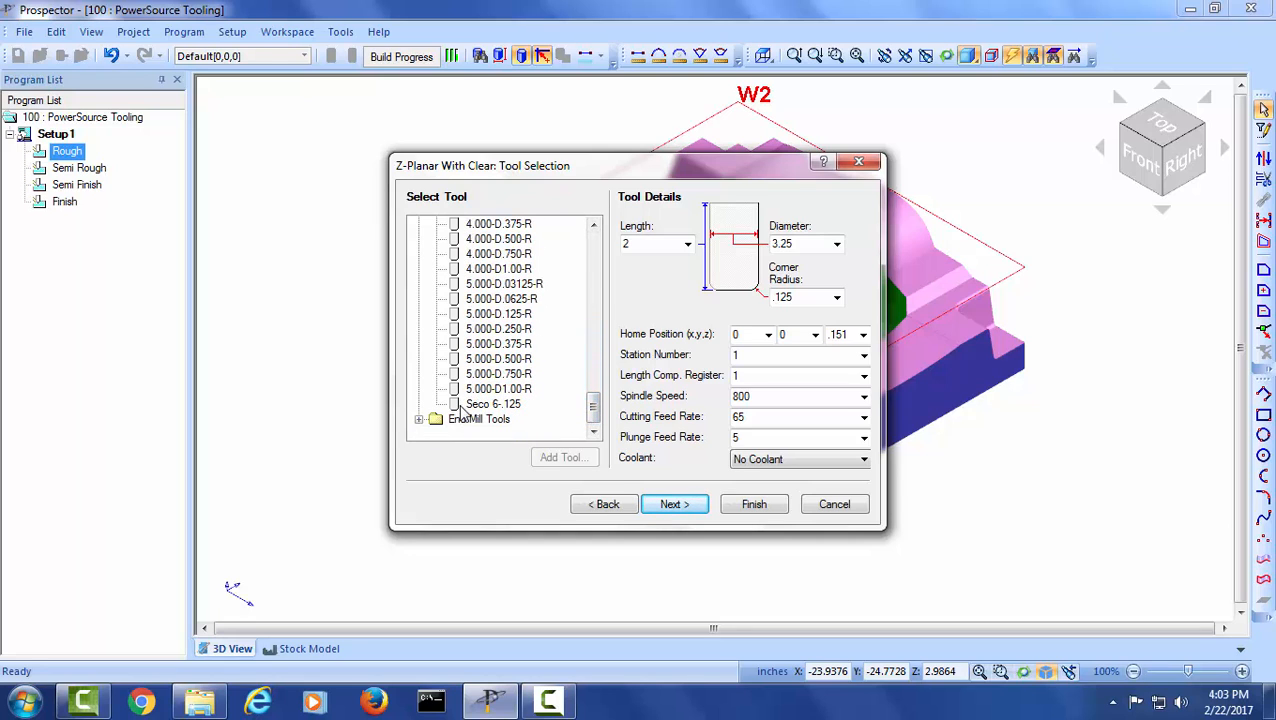
pyautogui.click(490, 404)
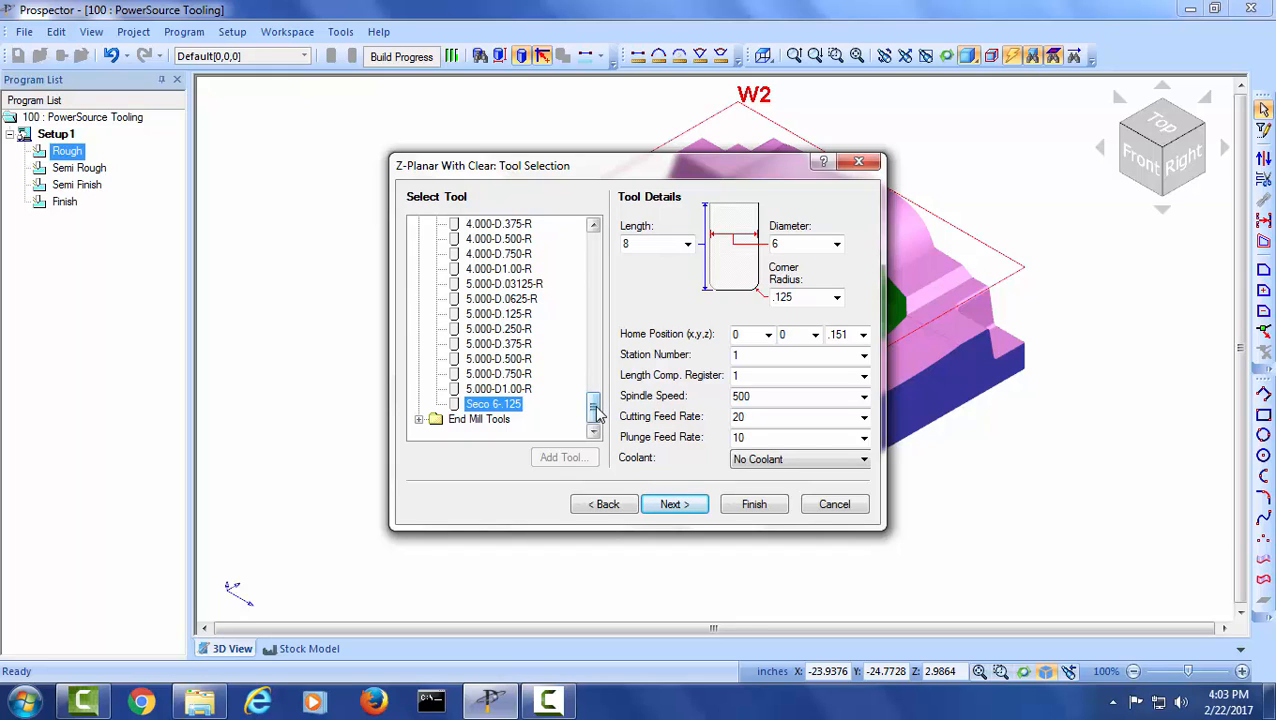
pyautogui.click(783, 244)
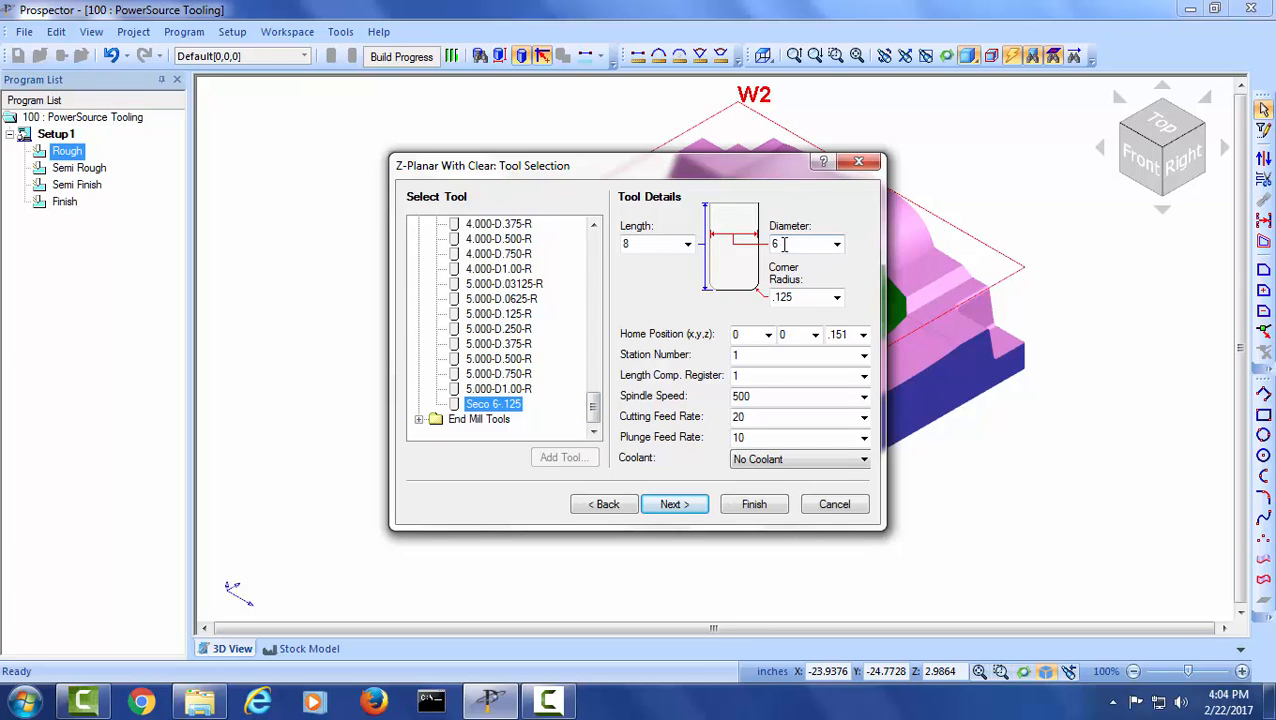
pyautogui.doubleClick(776, 244)
pyautogui.write('7')
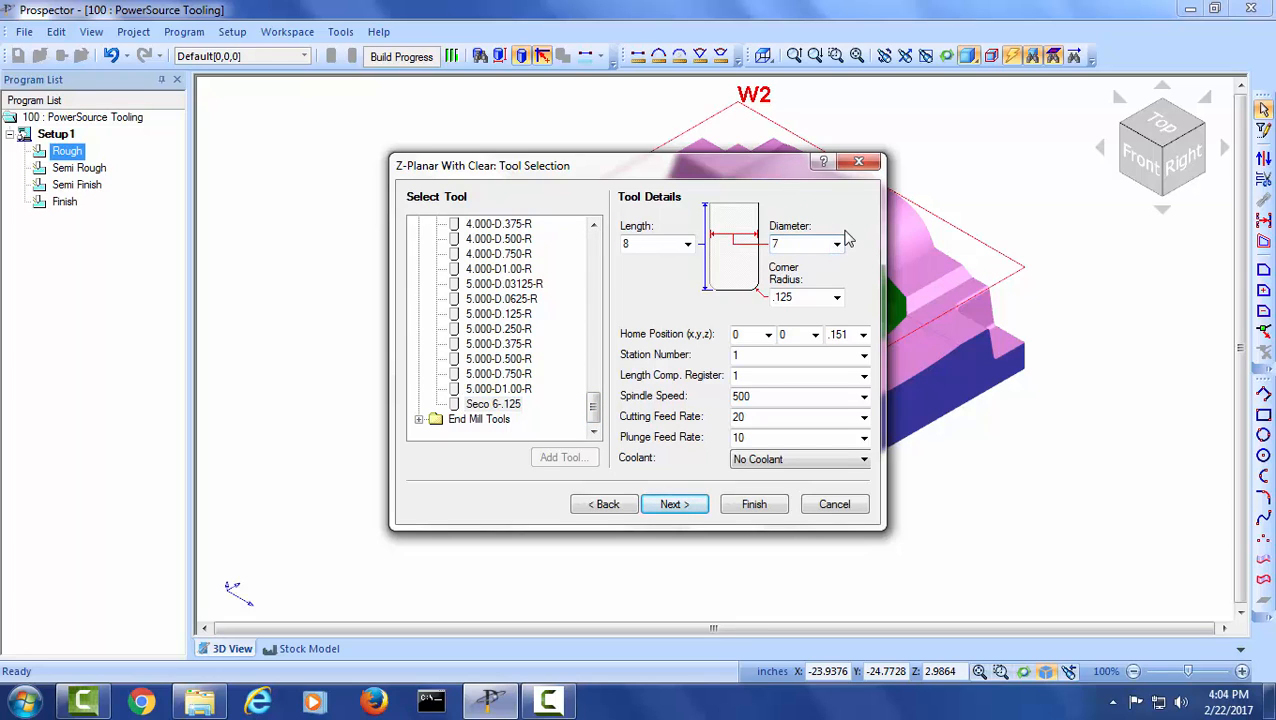
pyautogui.press('Tab')
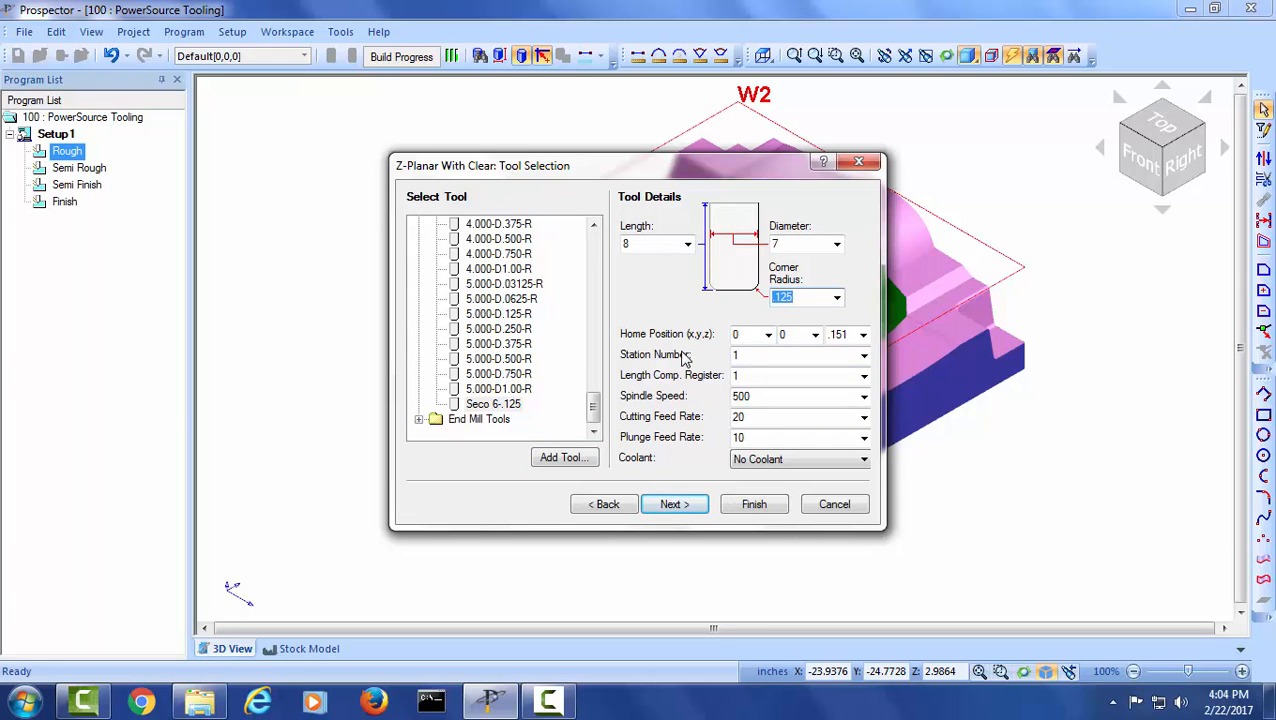
# - Add the modified tool to the library as Seco-7x.125, and cancel the new program
pyautogui.click(568, 458)
pyautogui.moveTo(769, 335); pyautogui.dragTo(573, 337)
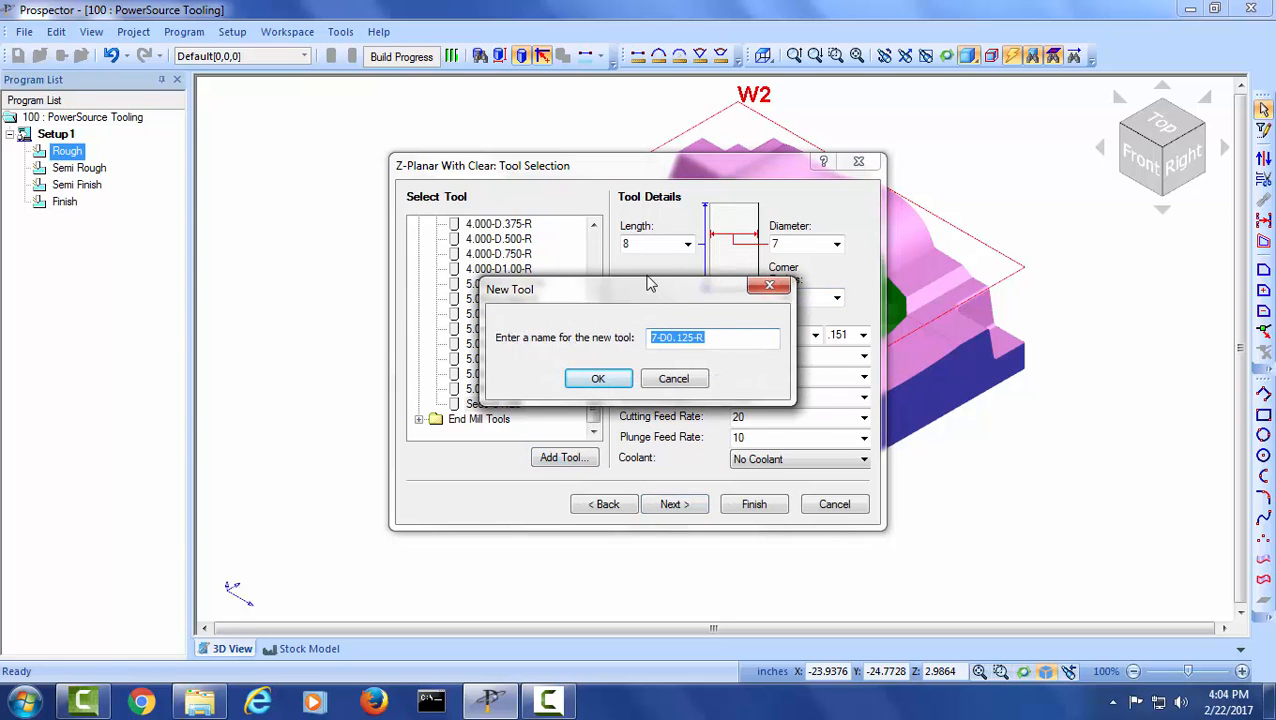
pyautogui.write('Seco-7x')
pyautogui.click(598, 380)
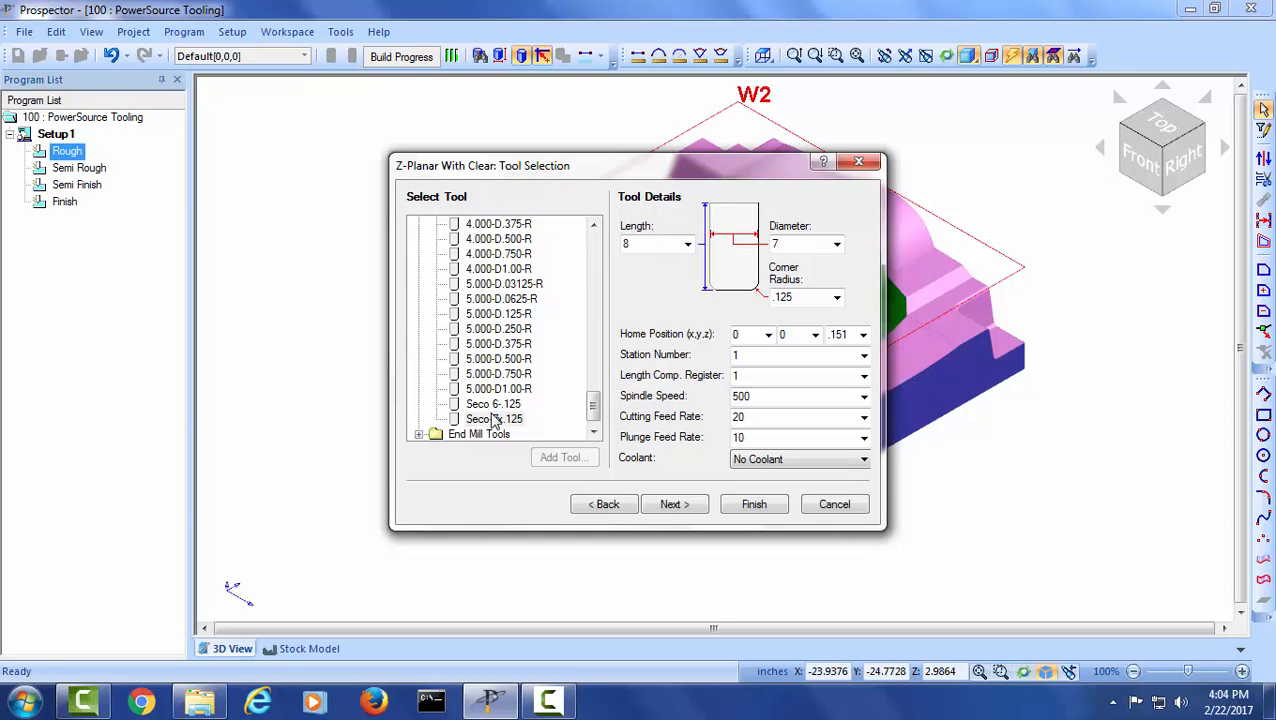
pyautogui.click(832, 503)
# - Open PowerSource Tooling from the installed Prospector programs
pyautogui.click(35, 706)
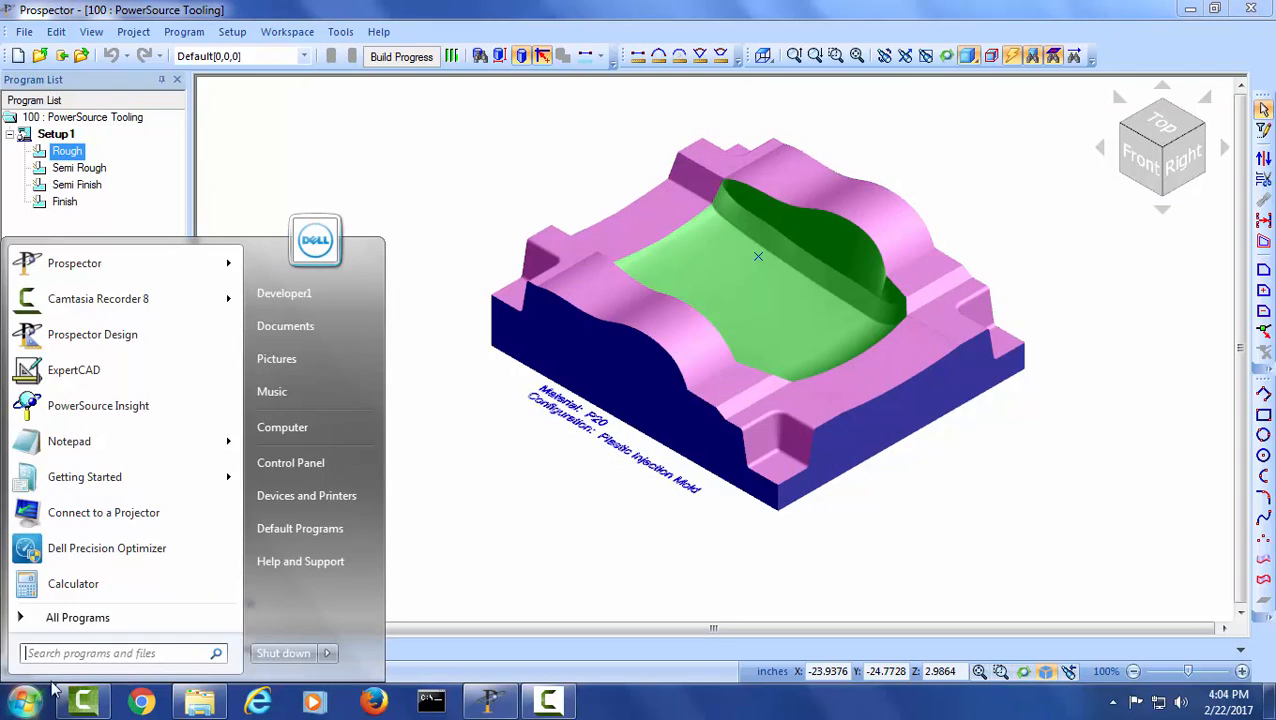
pyautogui.click(72, 617)
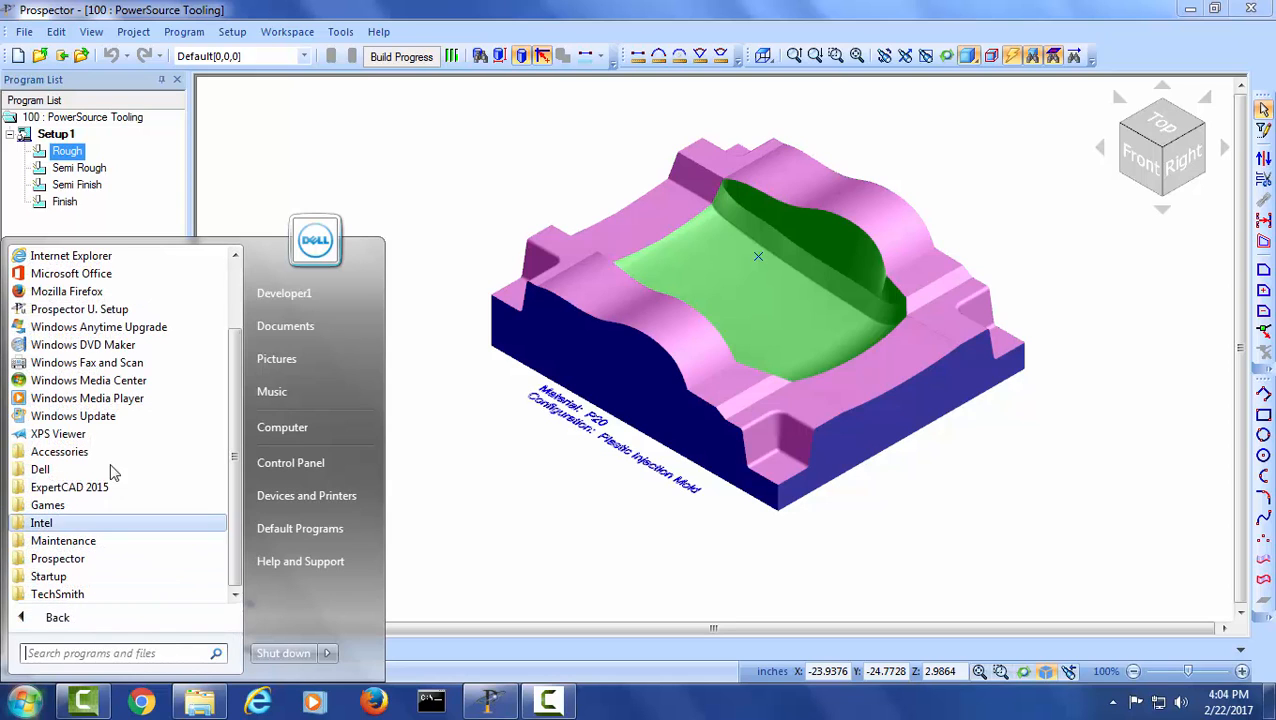
pyautogui.click(116, 566)
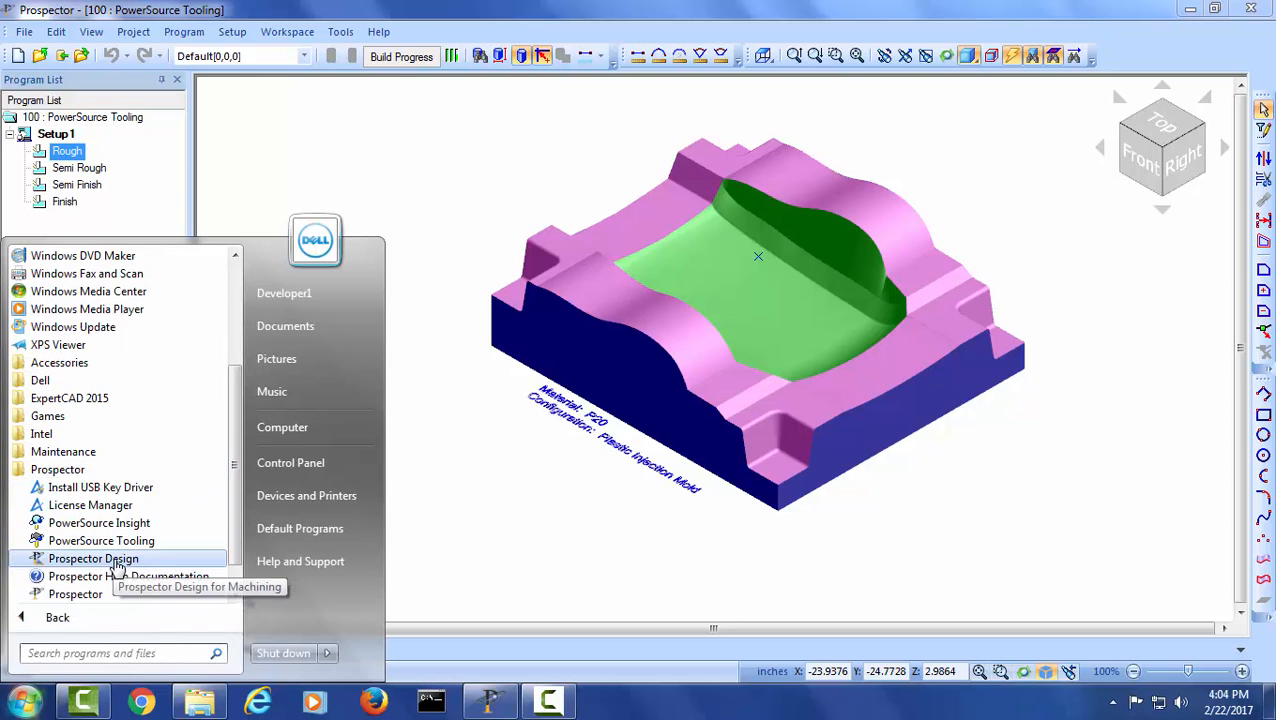
pyautogui.click(140, 548)
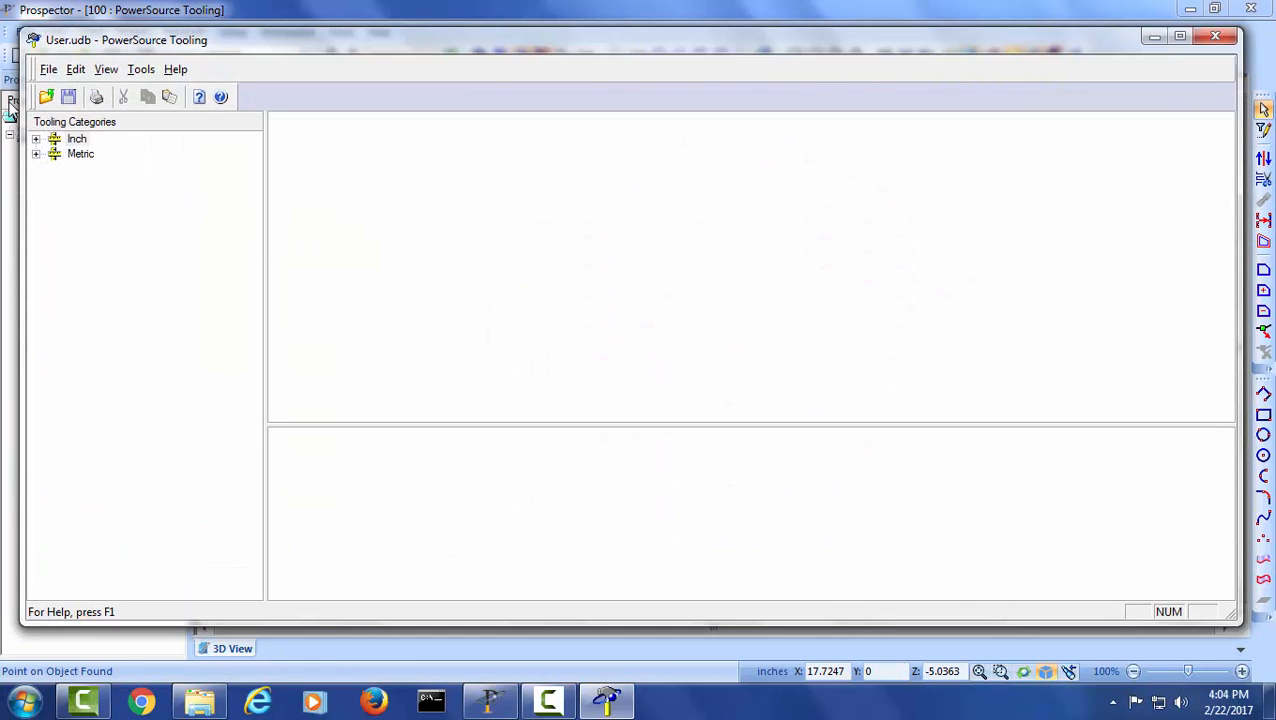
# - Open the inch Rough bull tools for Z-Planar with Clearing and Pocketing, and select the Seco-7x.125 entry
pyautogui.click(36, 139)
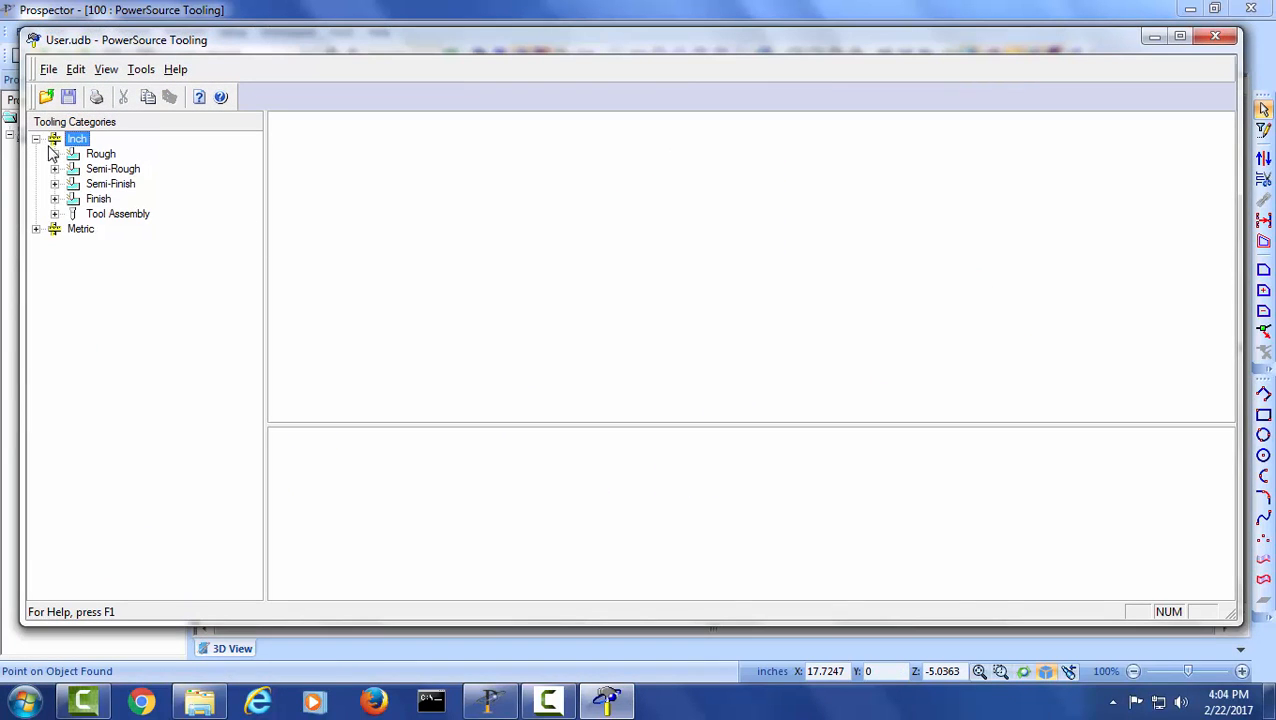
pyautogui.click(54, 154)
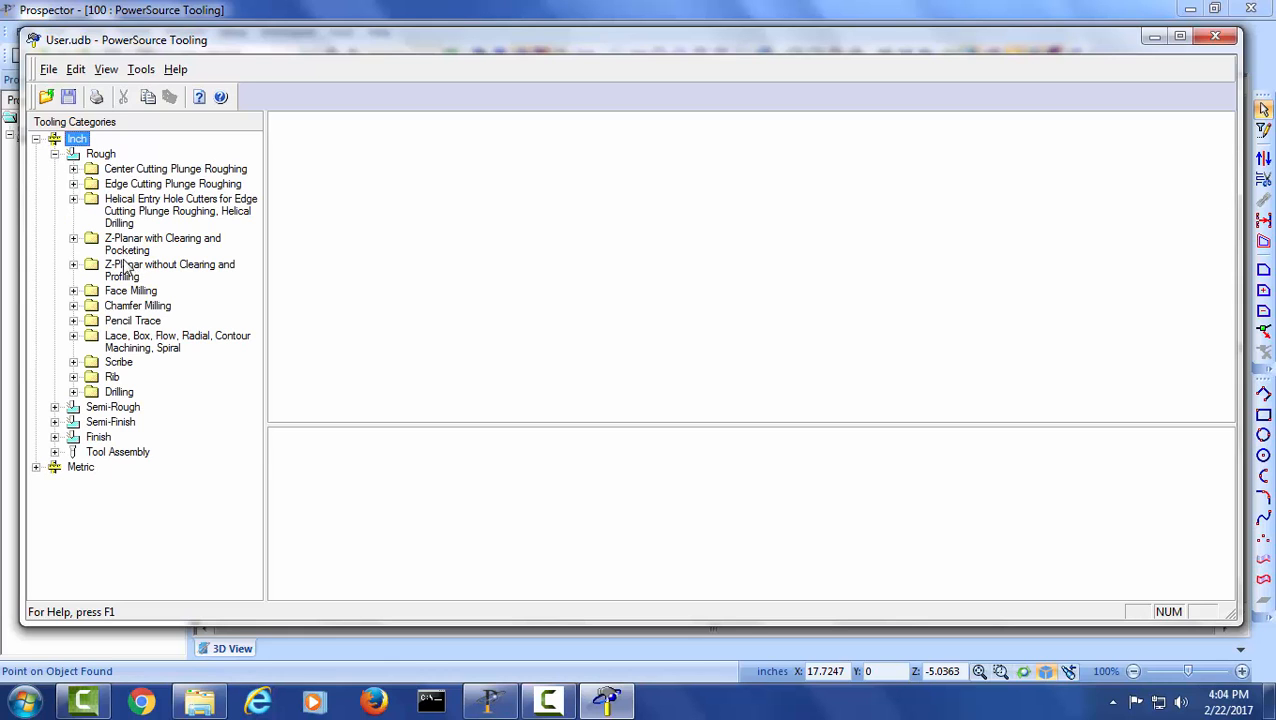
pyautogui.click(73, 239)
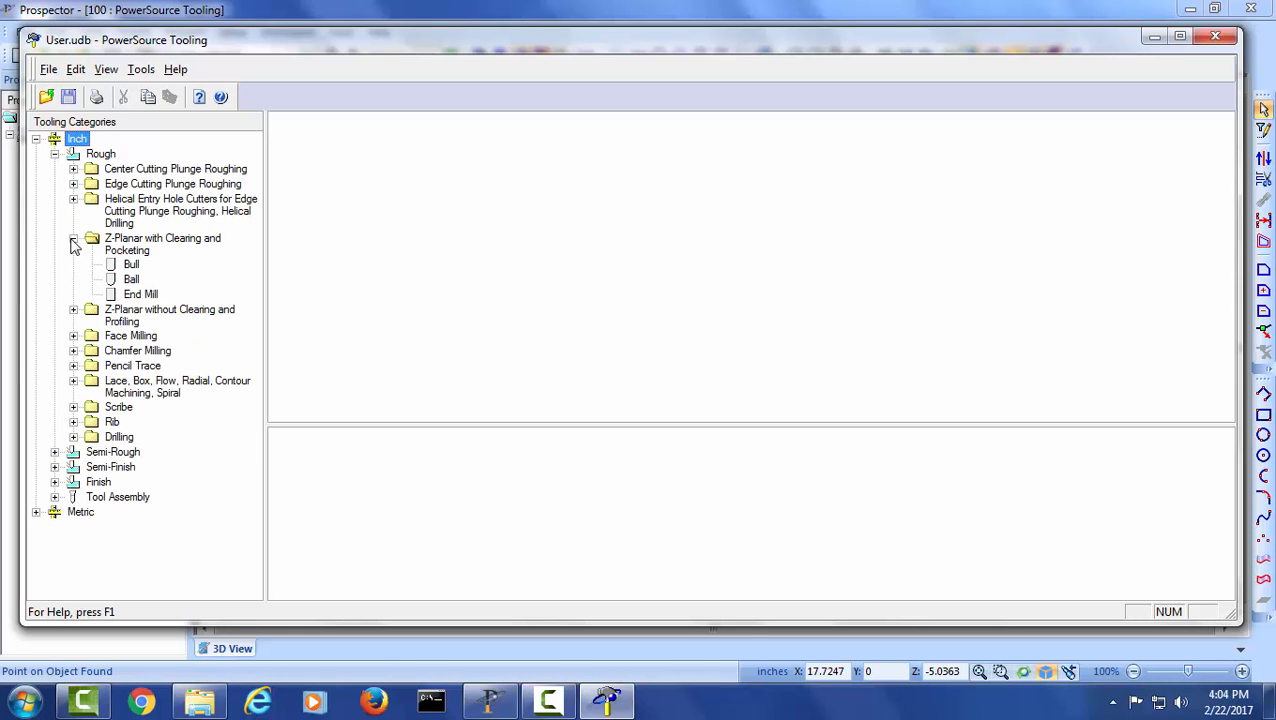
pyautogui.click(132, 264)
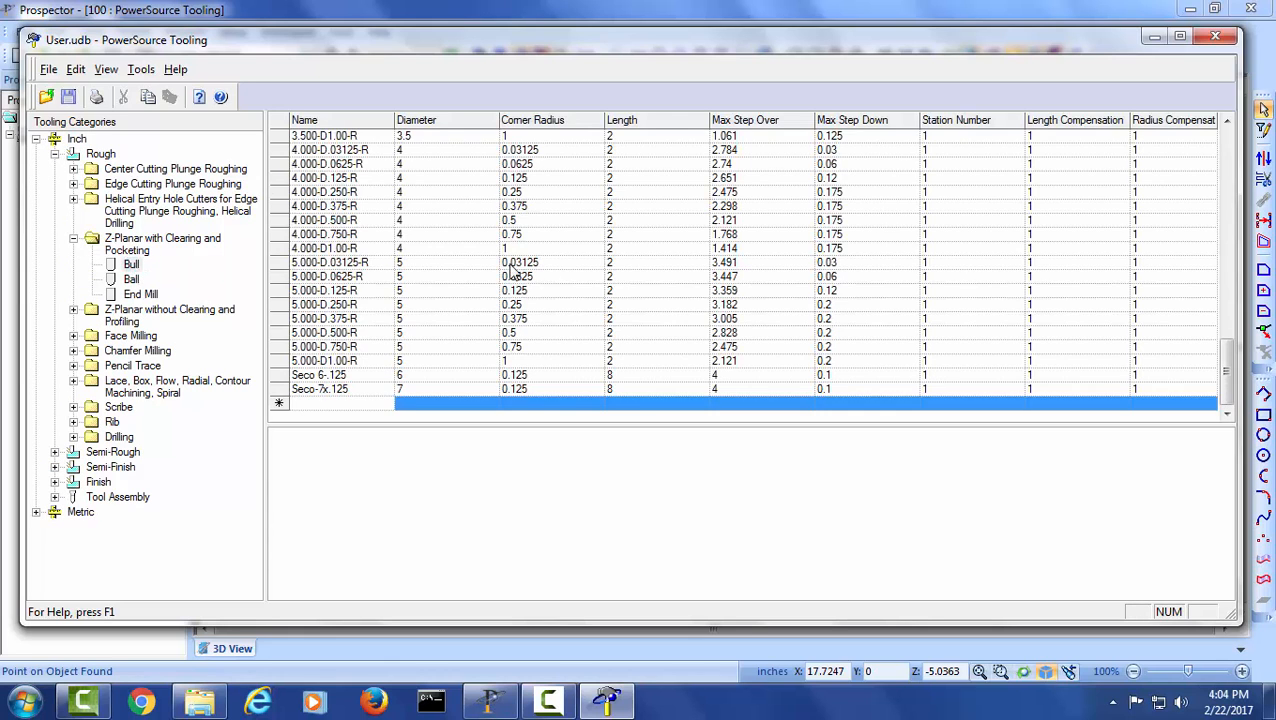
pyautogui.click(338, 391)
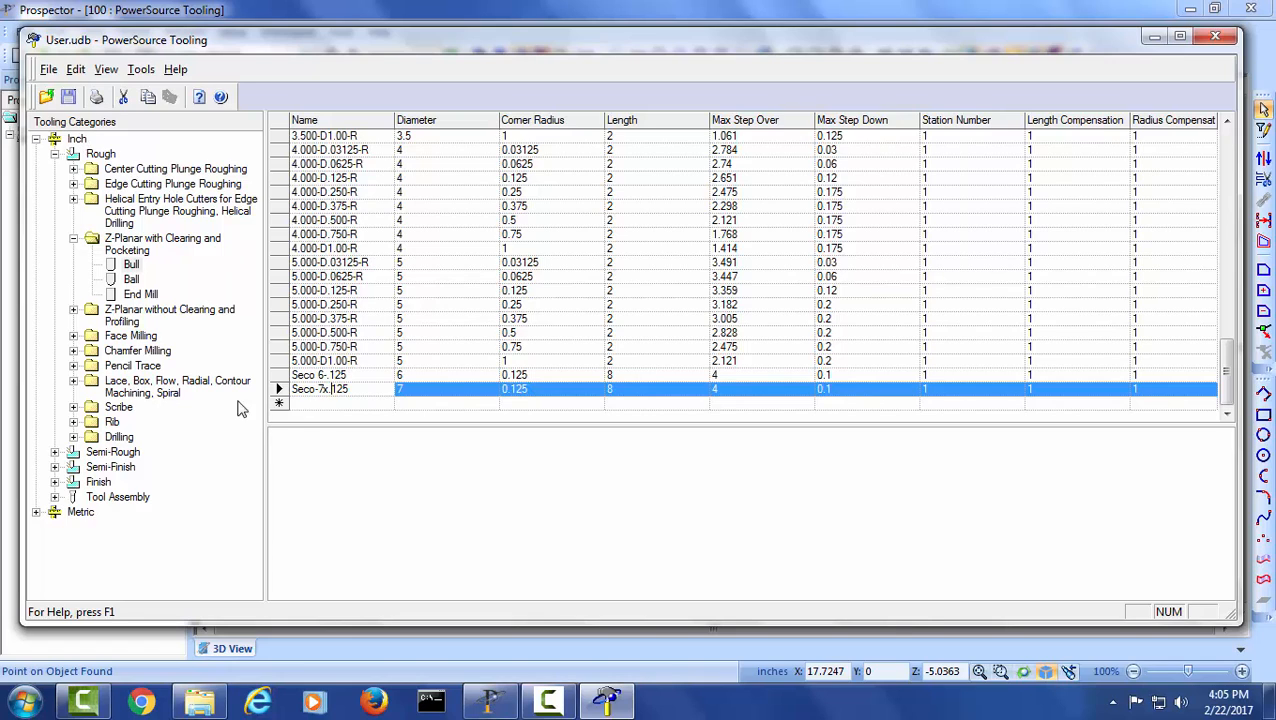
# - View the Seco 6-.125 tool's configurations, and open the Finish bull tools for Z-Planar with Clearing and Pocketing
pyautogui.click(280, 375)
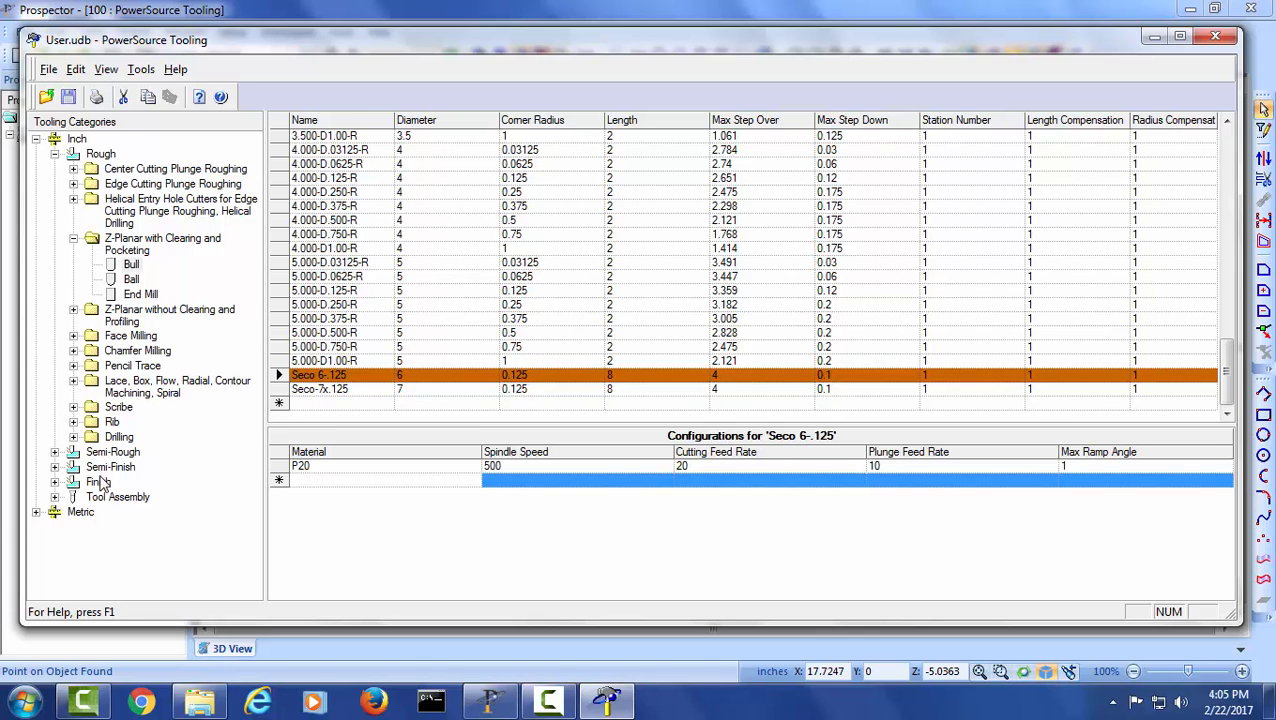
pyautogui.click(54, 483)
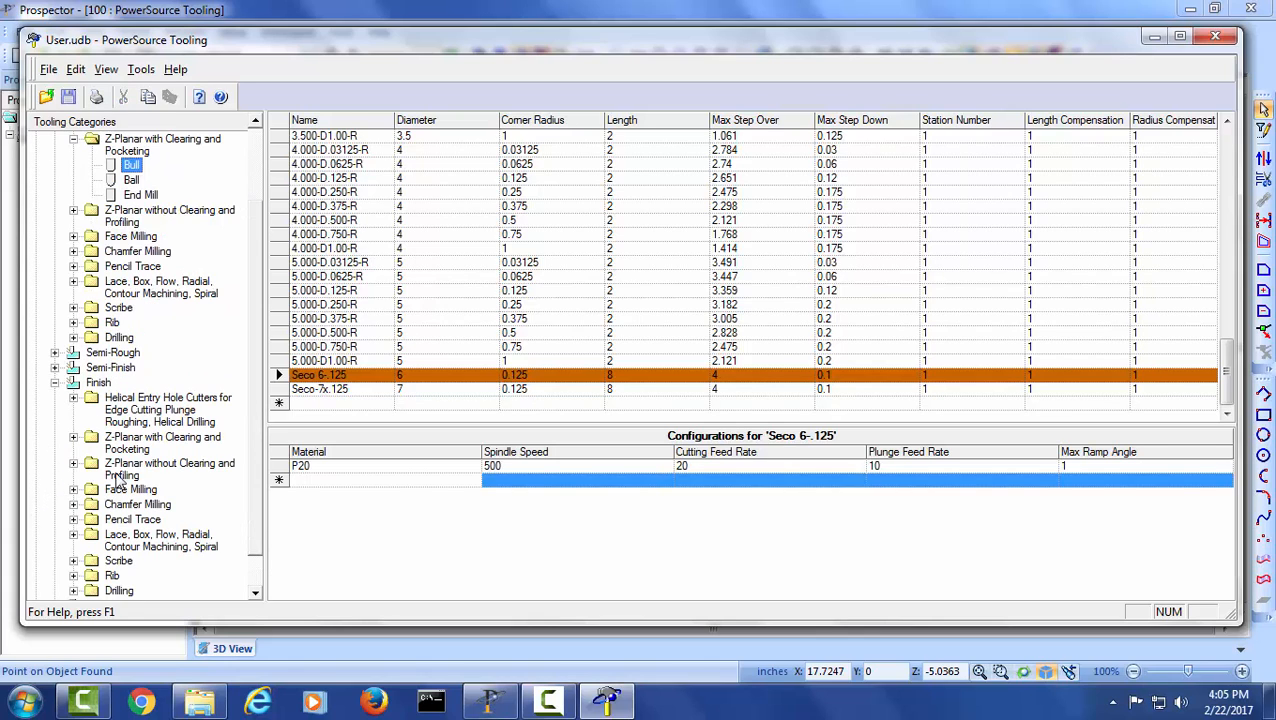
pyautogui.scroll(-1, 70, 400)
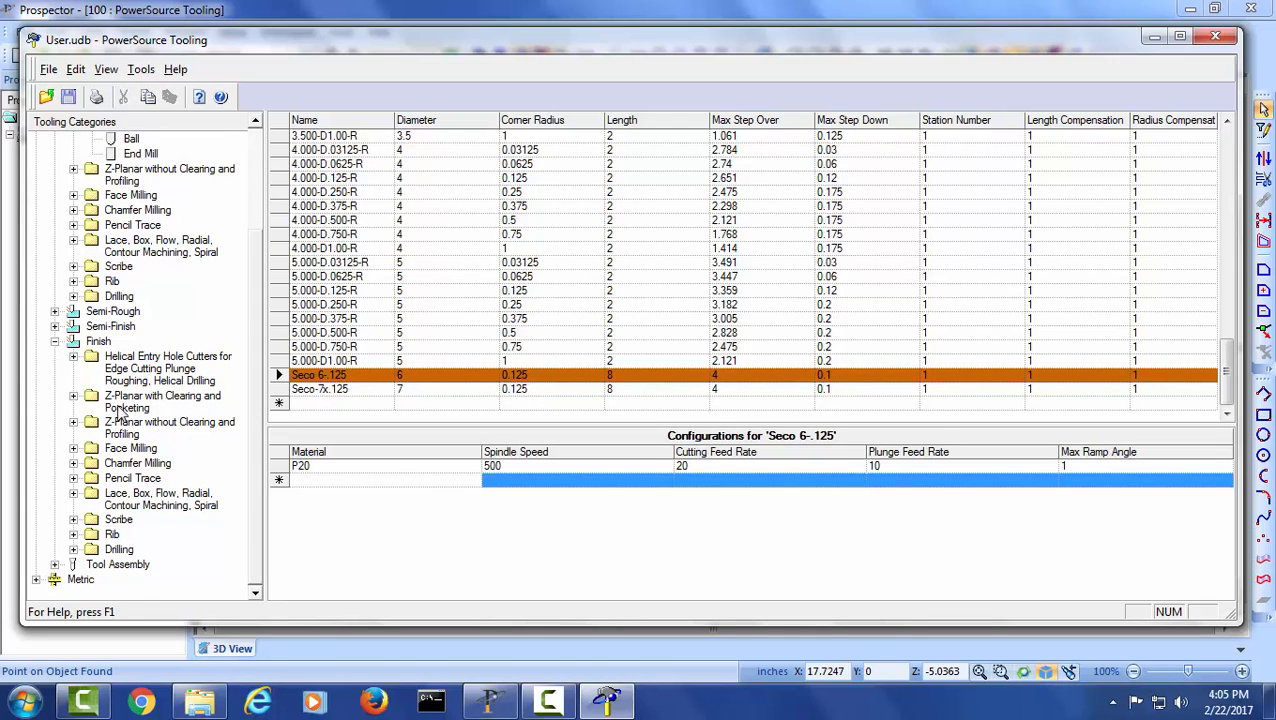
pyautogui.click(130, 401)
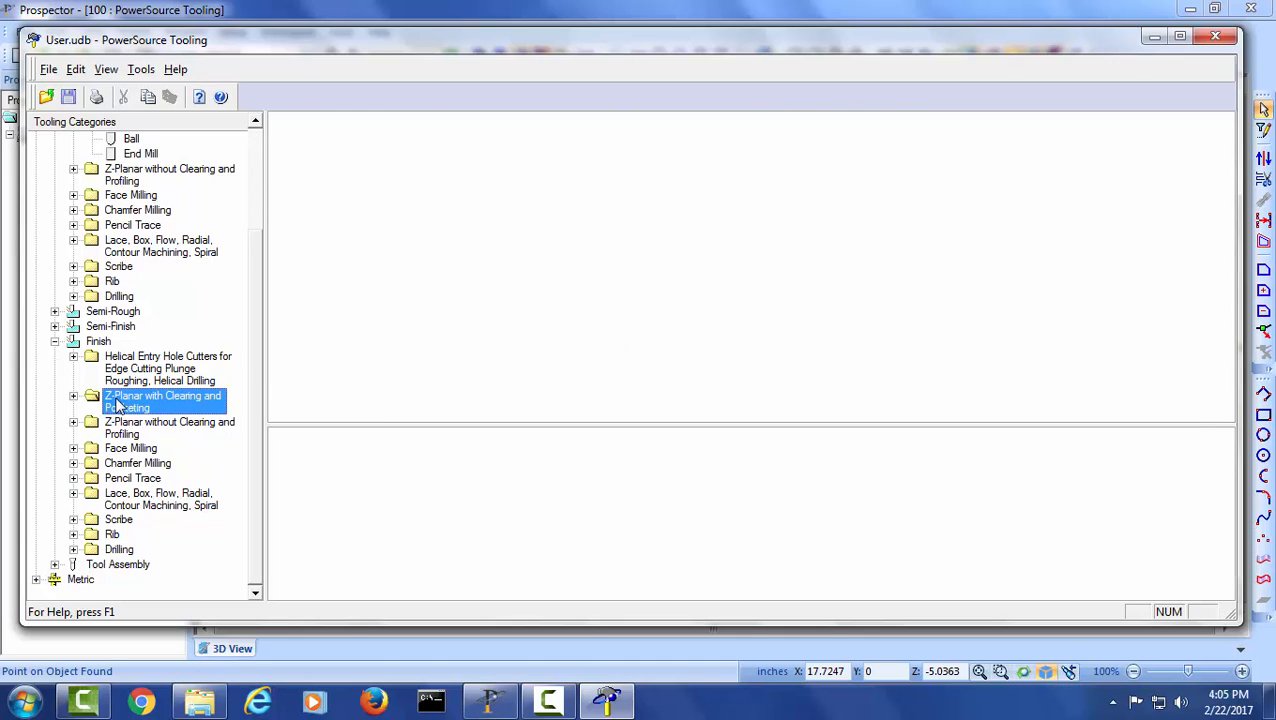
pyautogui.click(73, 397)
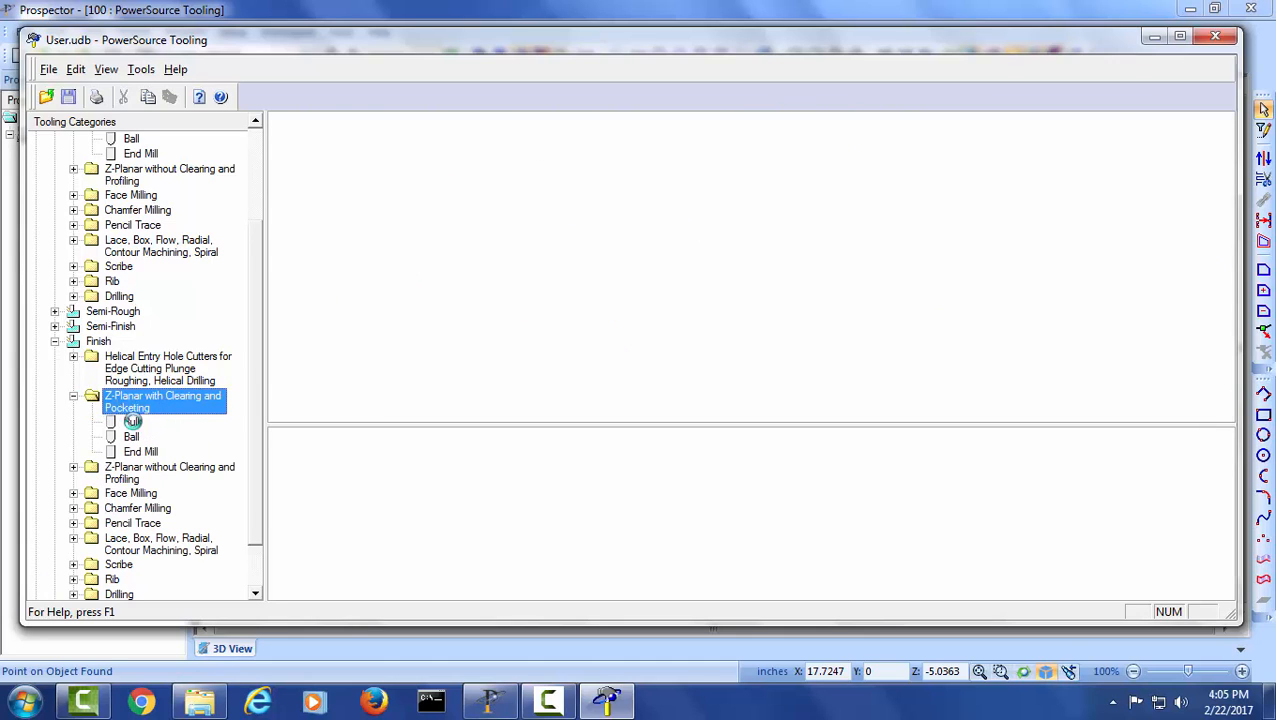
pyautogui.click(133, 421)
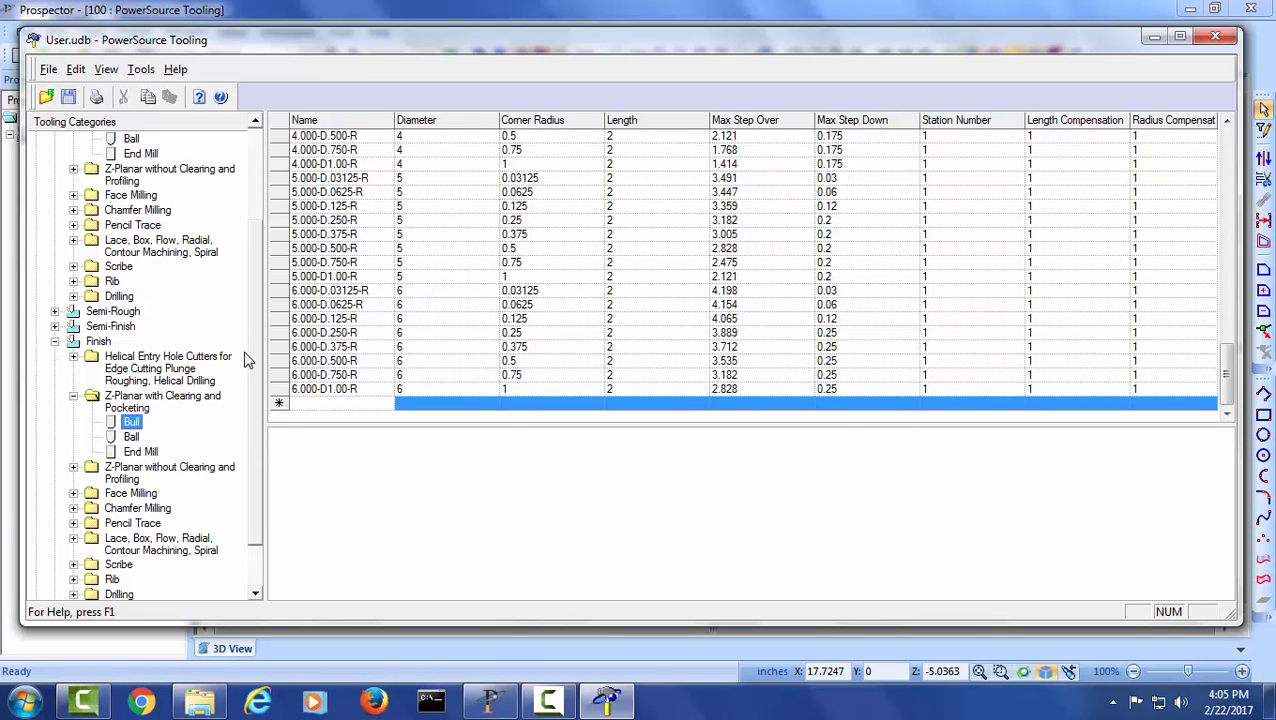
# - Copy the Seco 6-.125 tool from the Rough bull tools for Z-Planar with Clearing and Pocketing
pyautogui.scroll(3, 254, 341)
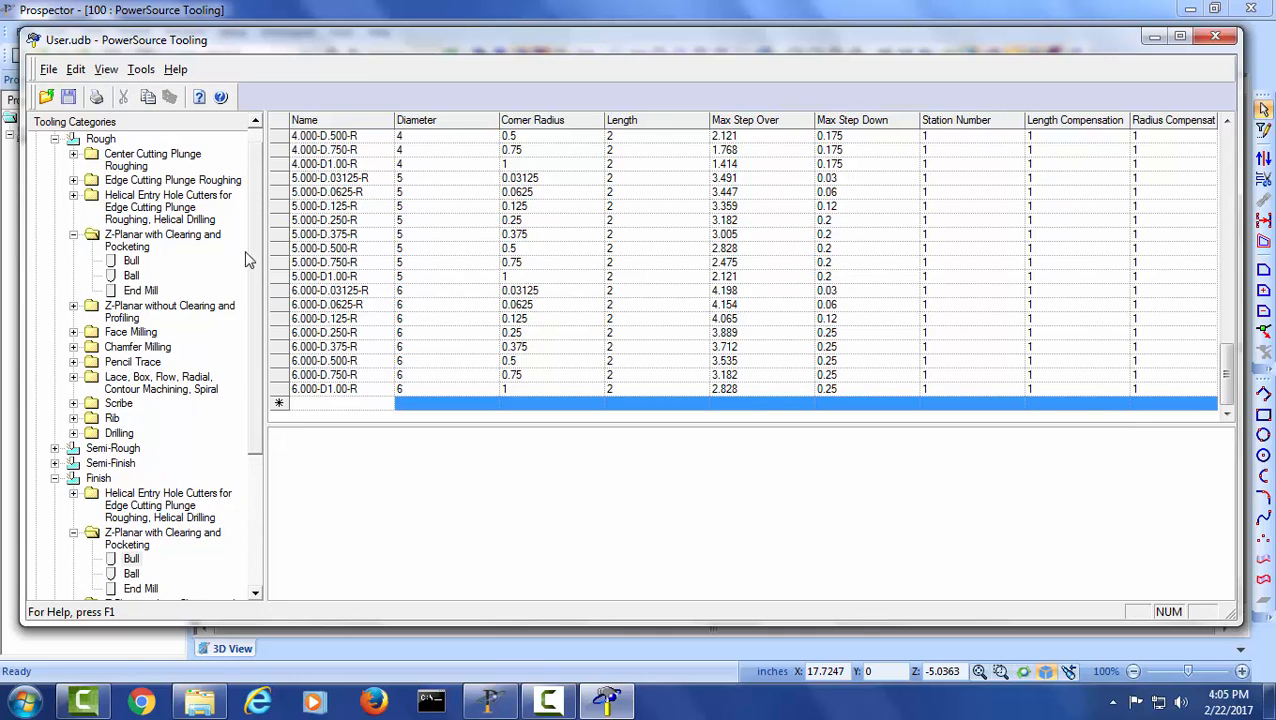
pyautogui.click(130, 261)
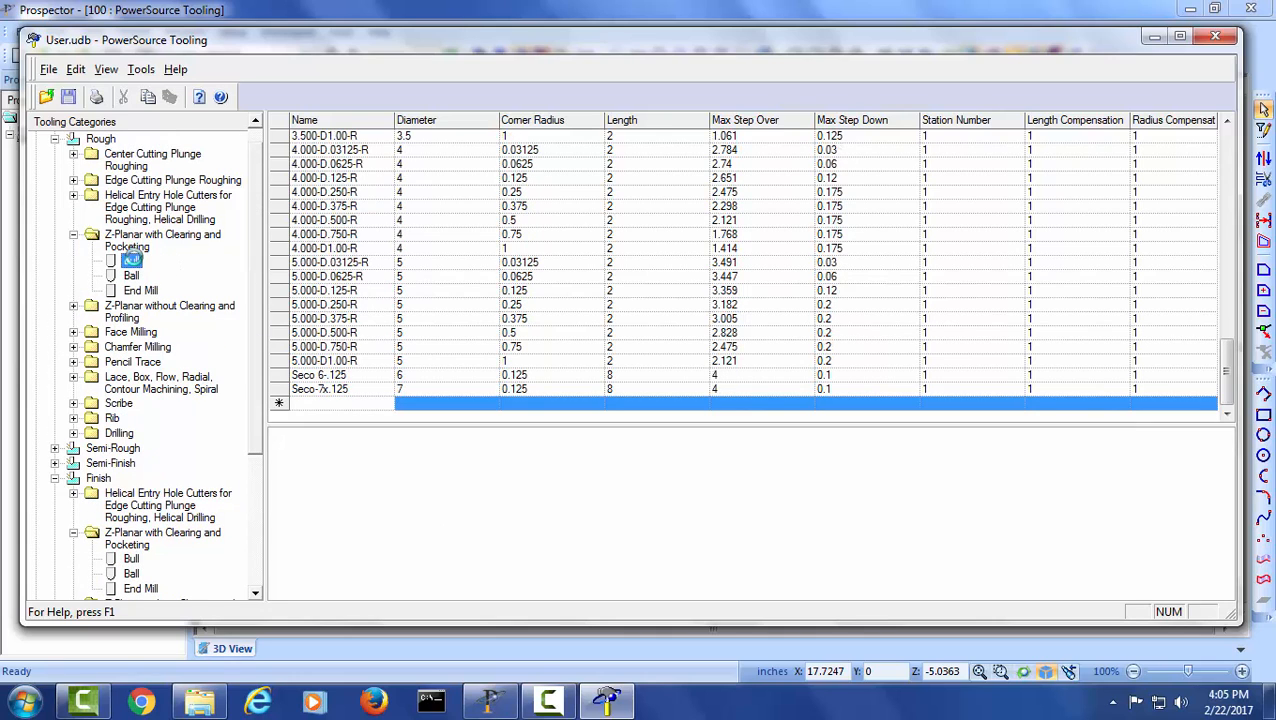
pyautogui.click(277, 374)
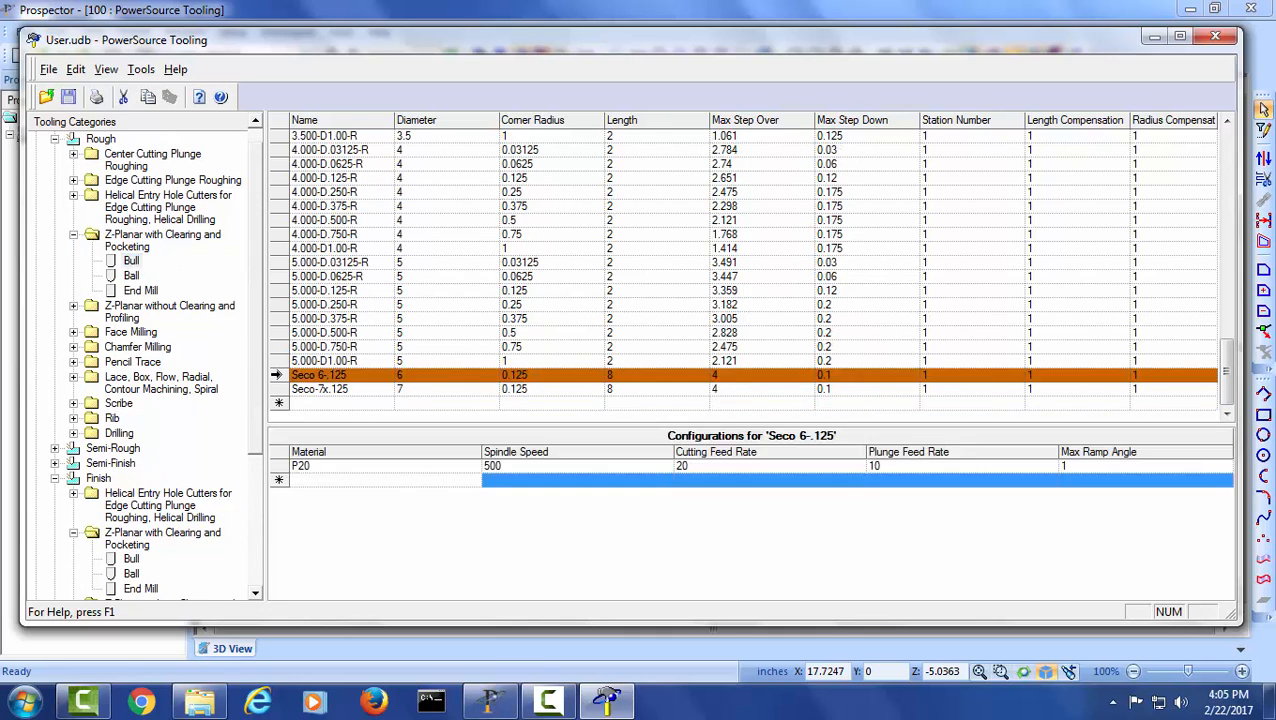
pyautogui.rightClick(277, 375)
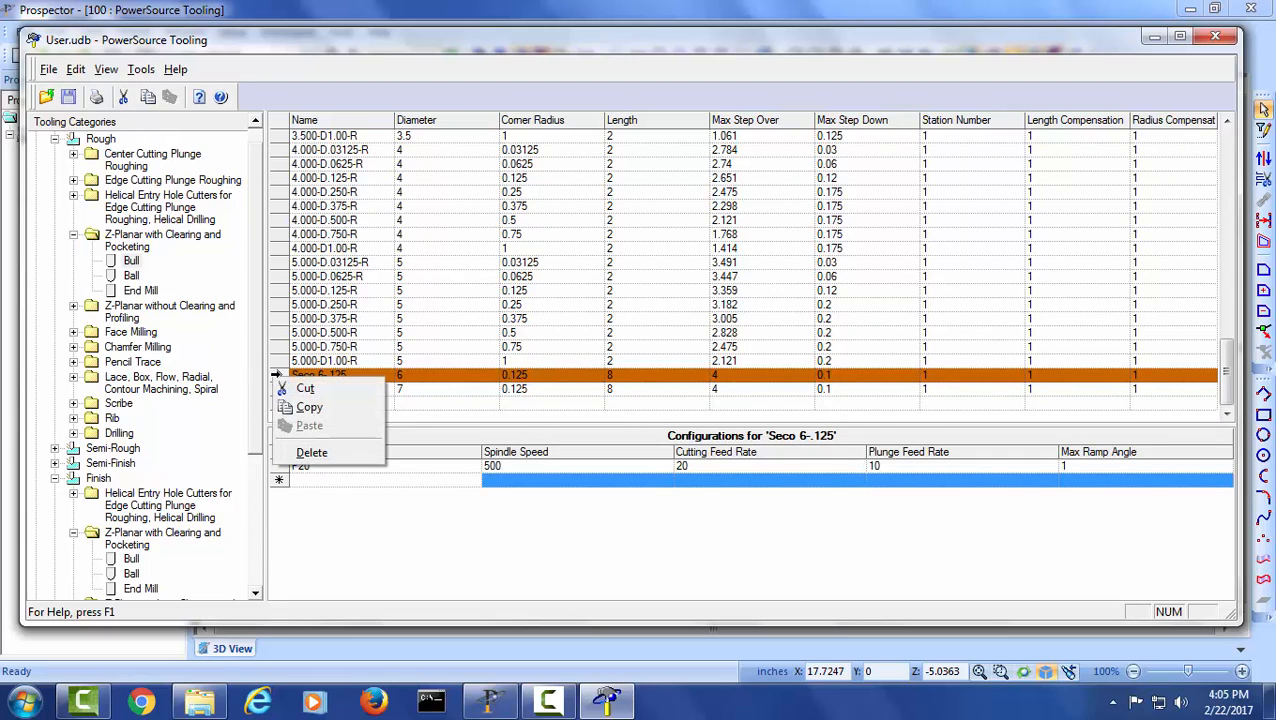
pyautogui.click(304, 410)
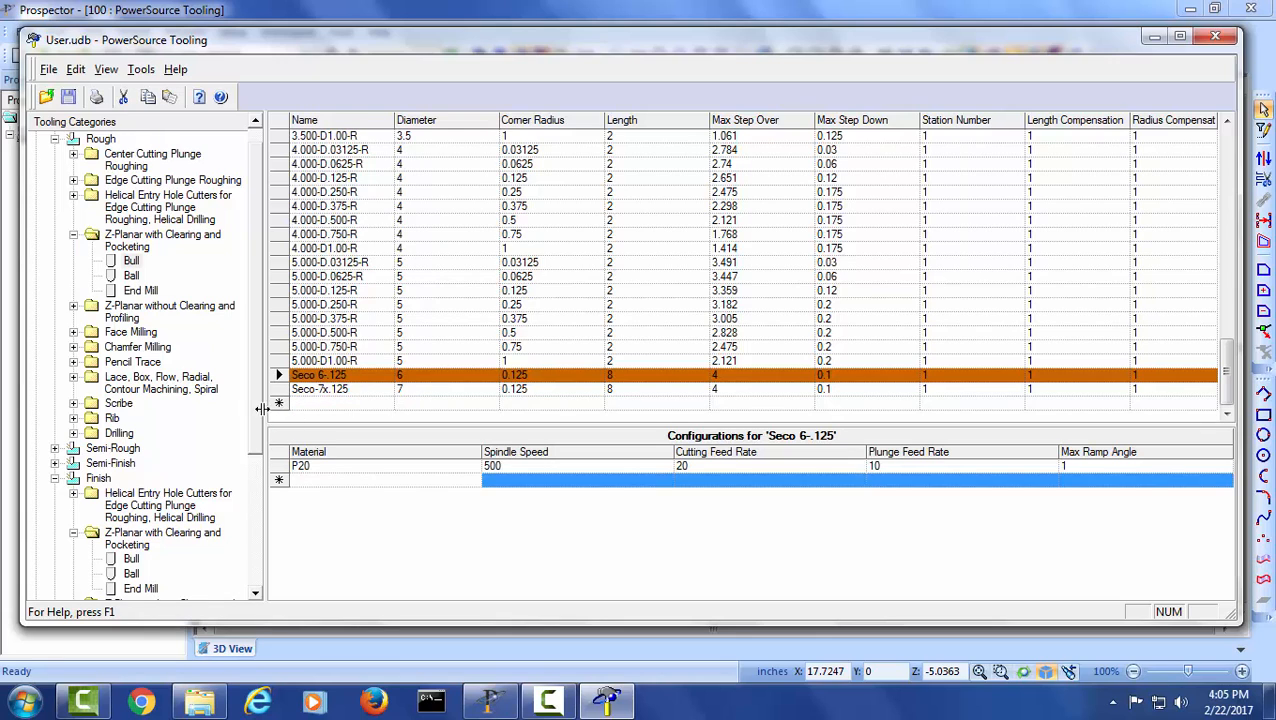
# - Paste the copied Seco 6-.125 tool into a new row of the inch Finish bull tools for Z-Planar with Clearing and Pocketing
pyautogui.scroll(-4, 150, 397)
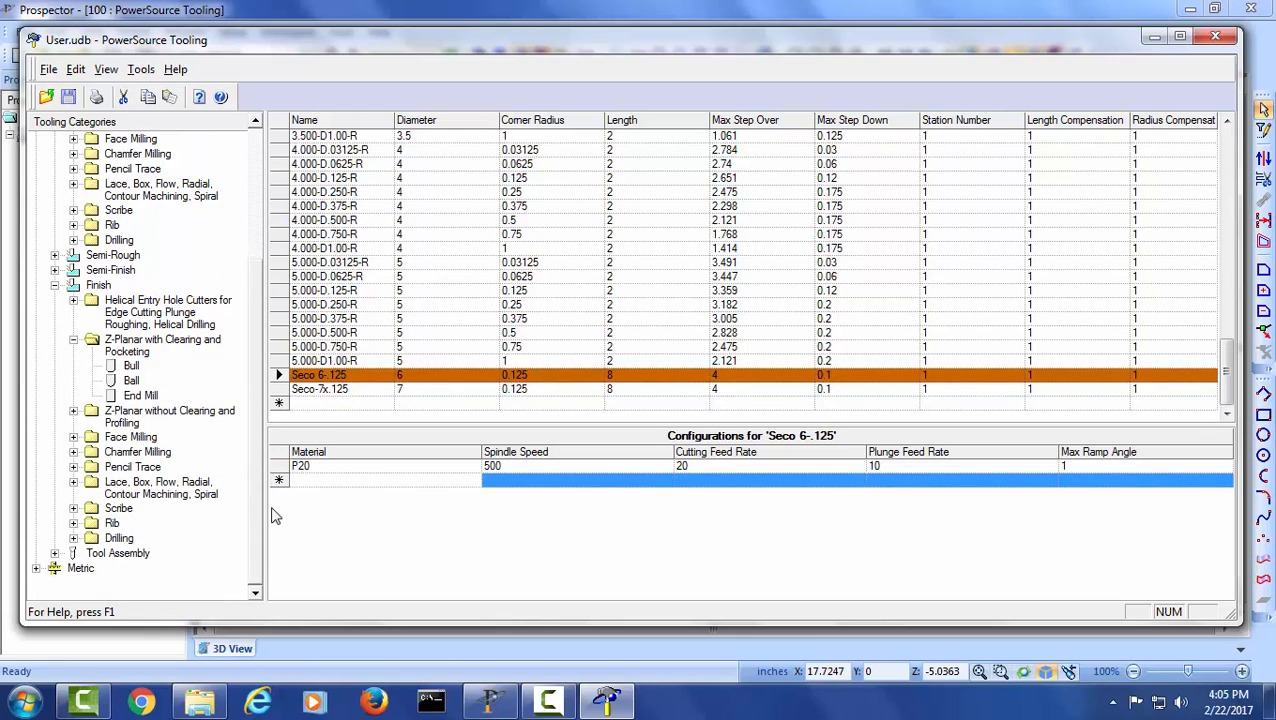
pyautogui.click(130, 366)
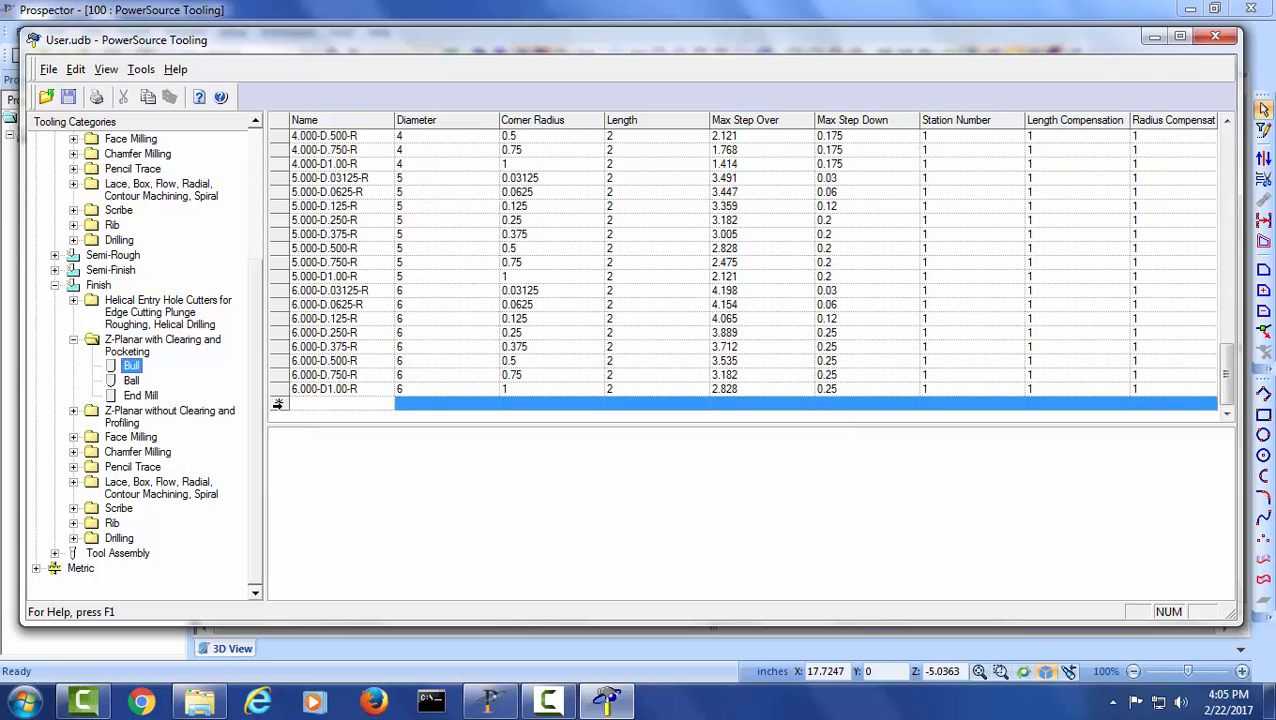
pyautogui.rightClick(278, 404)
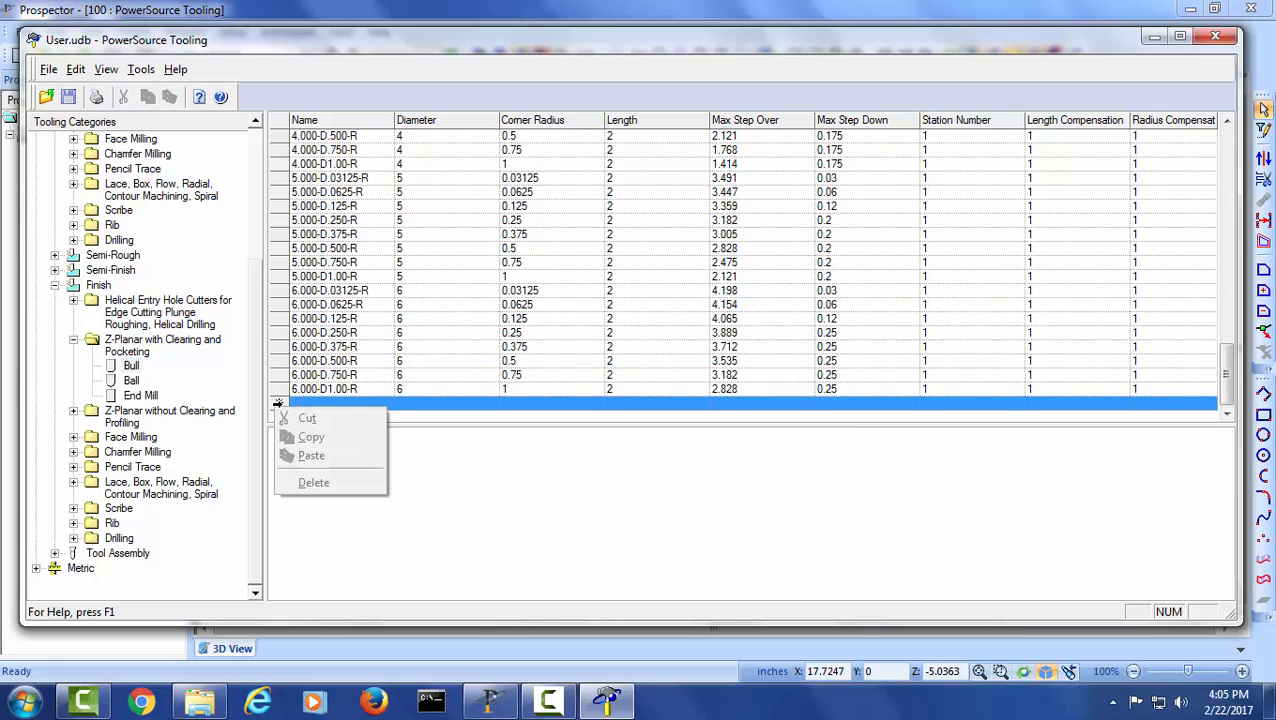
pyautogui.click(280, 403)
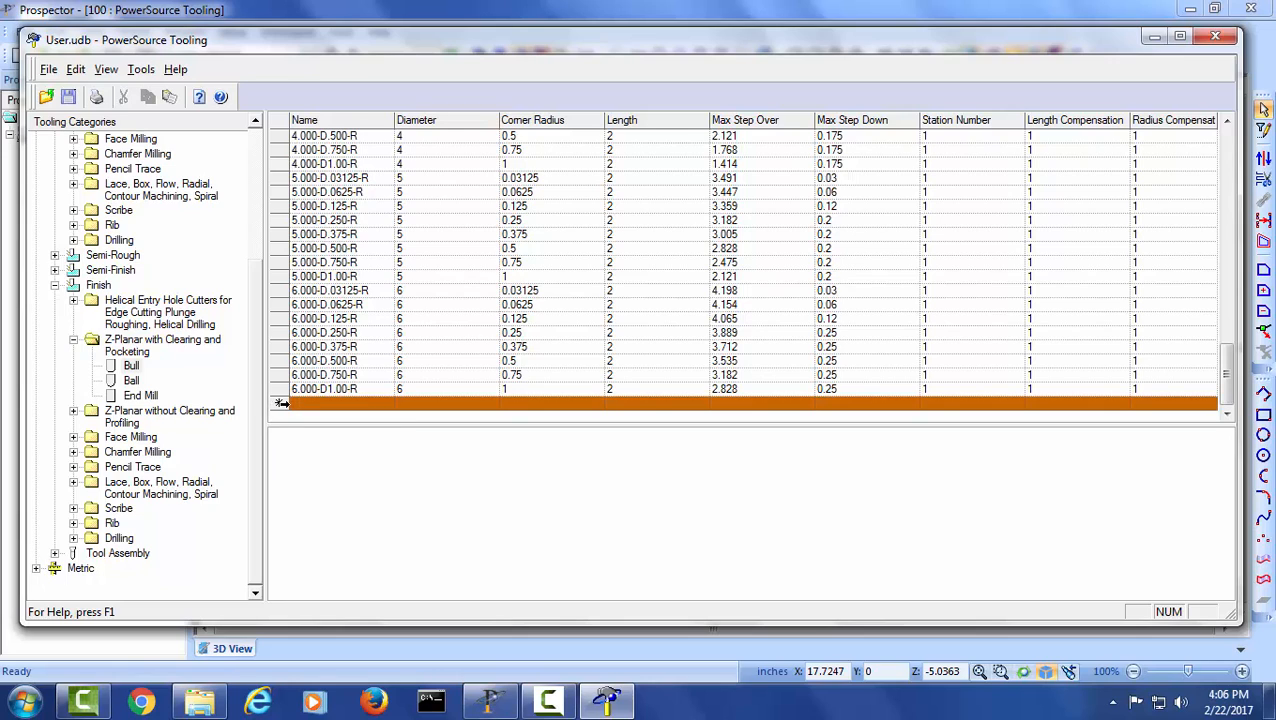
pyautogui.rightClick(281, 403)
pyautogui.click(330, 457)
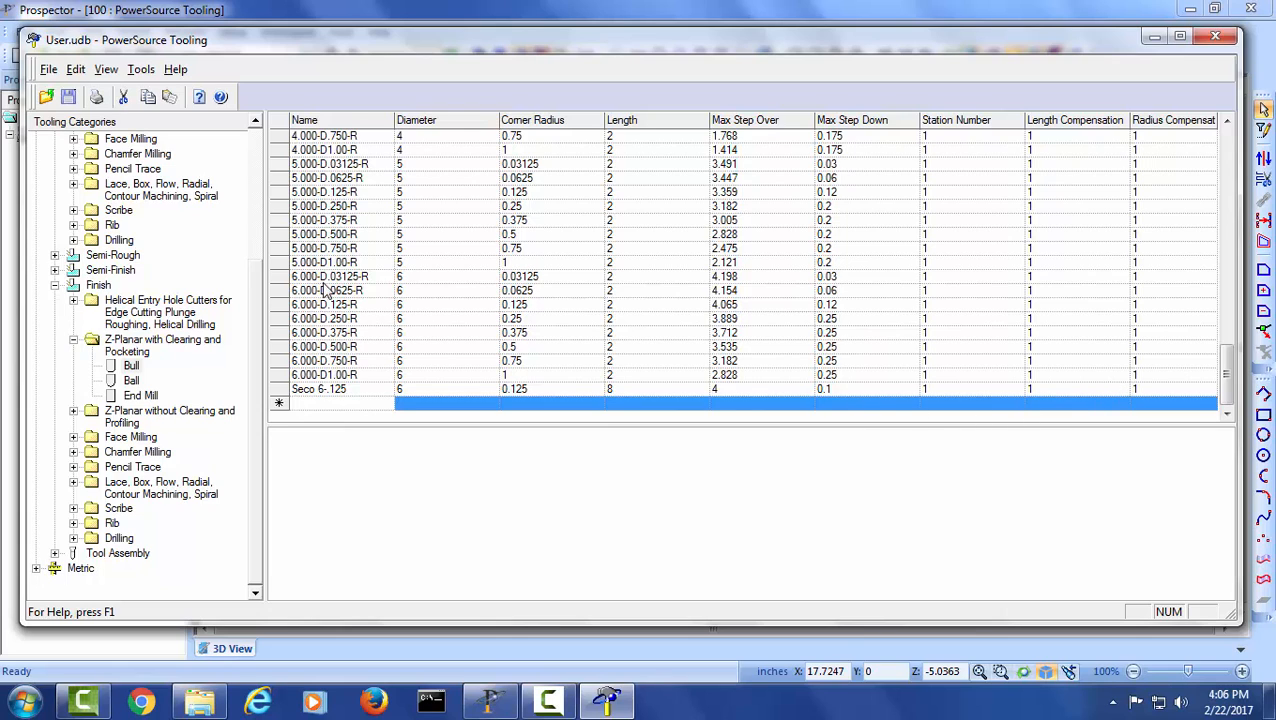
# - Collapse the expanded Z-Planar and Finish categories, and view the Rough Chamfer Mill and Flat Tip Chamfer Mill tools
pyautogui.scroll(5, 258, 342)
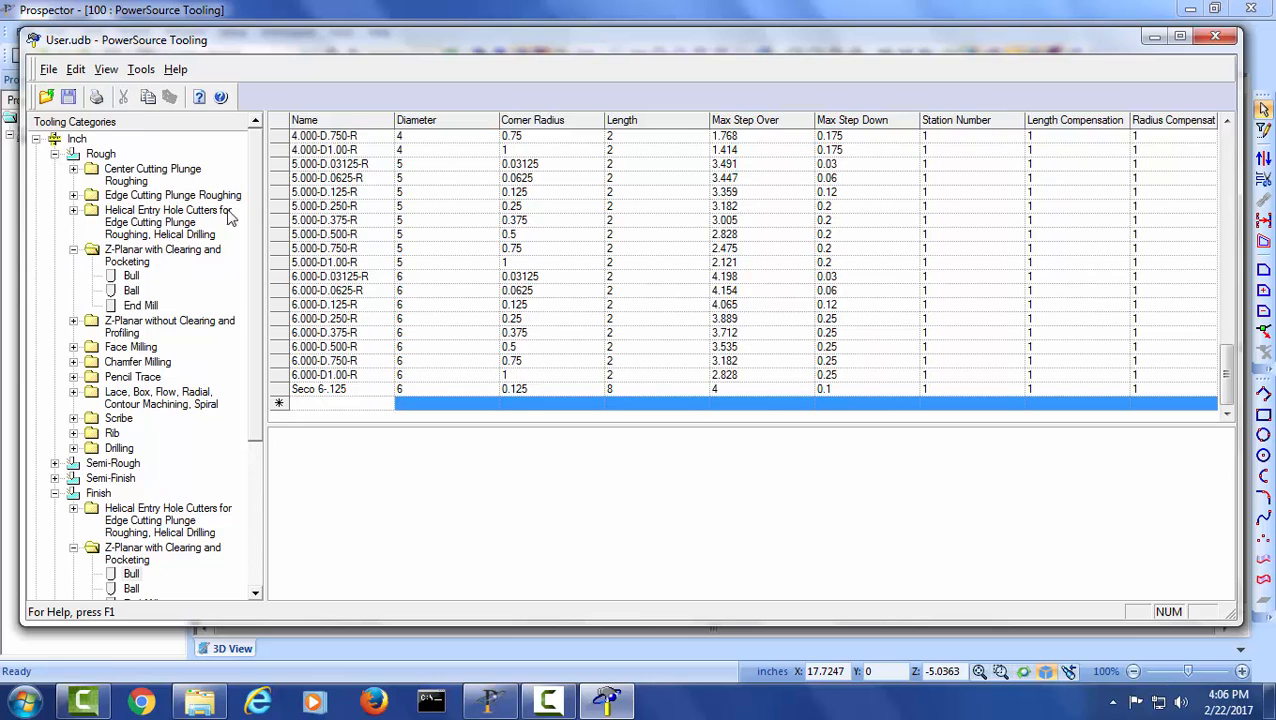
pyautogui.click(74, 250)
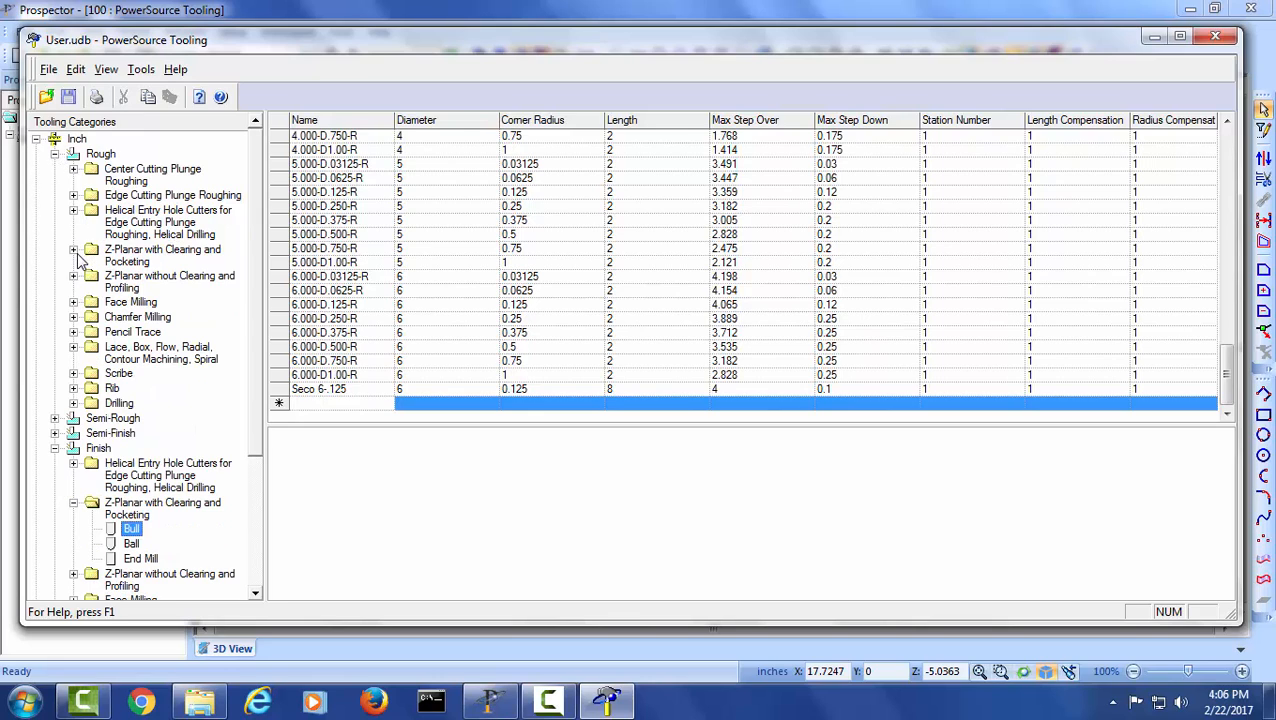
pyautogui.click(55, 448)
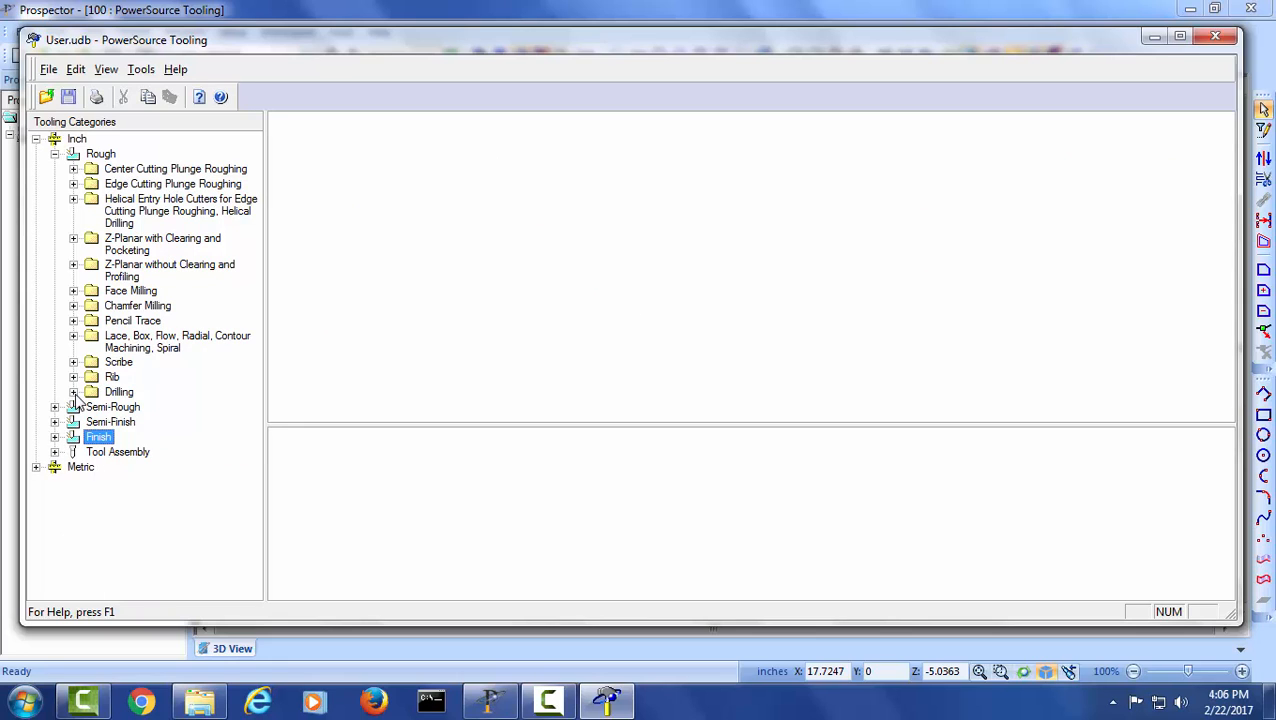
pyautogui.click(73, 306)
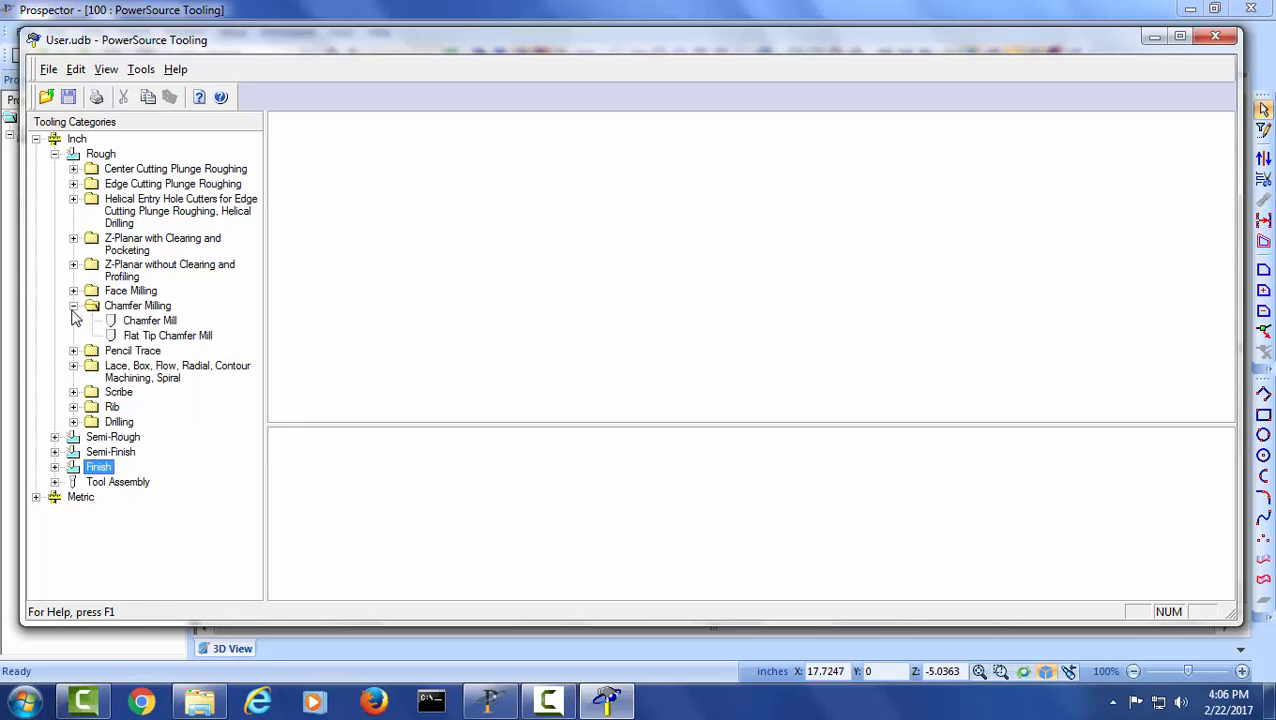
pyautogui.click(167, 322)
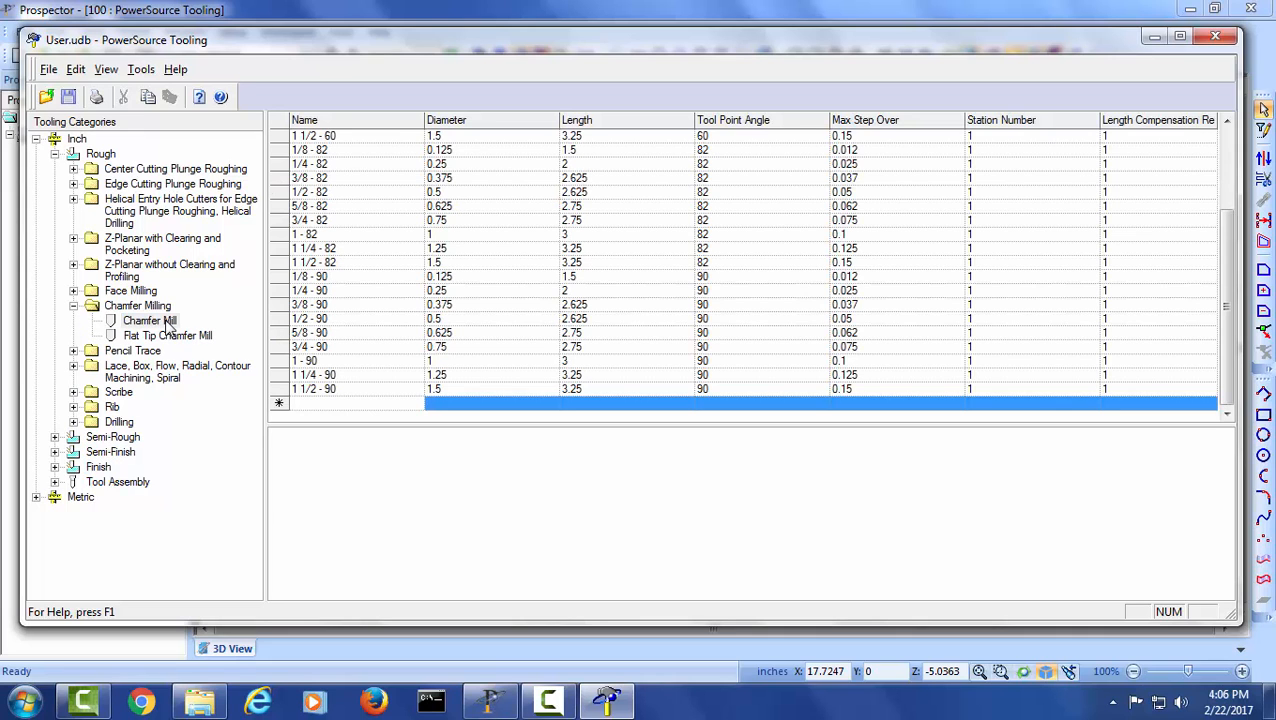
pyautogui.click(177, 337)
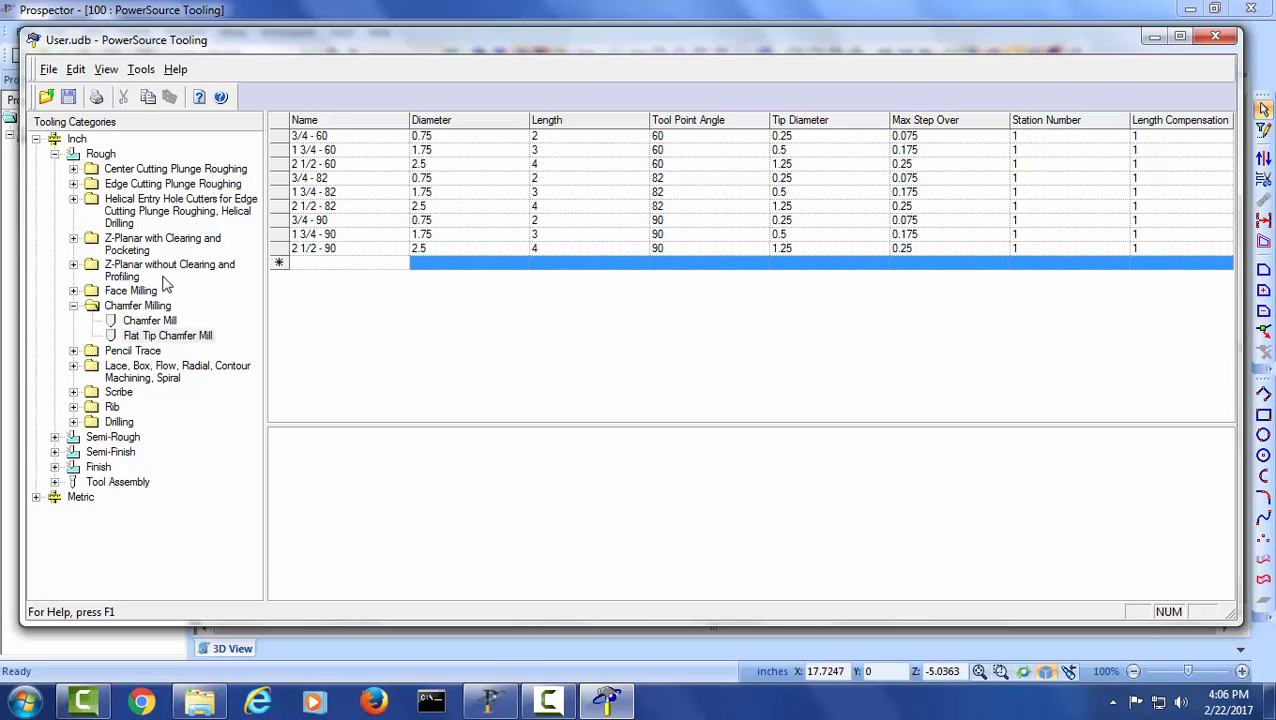
# - View the Tap tools under Tapping in the inch Rough Drilling category
pyautogui.click(73, 421)
pyautogui.click(130, 340)
pyautogui.scroll(-1, 130, 340)
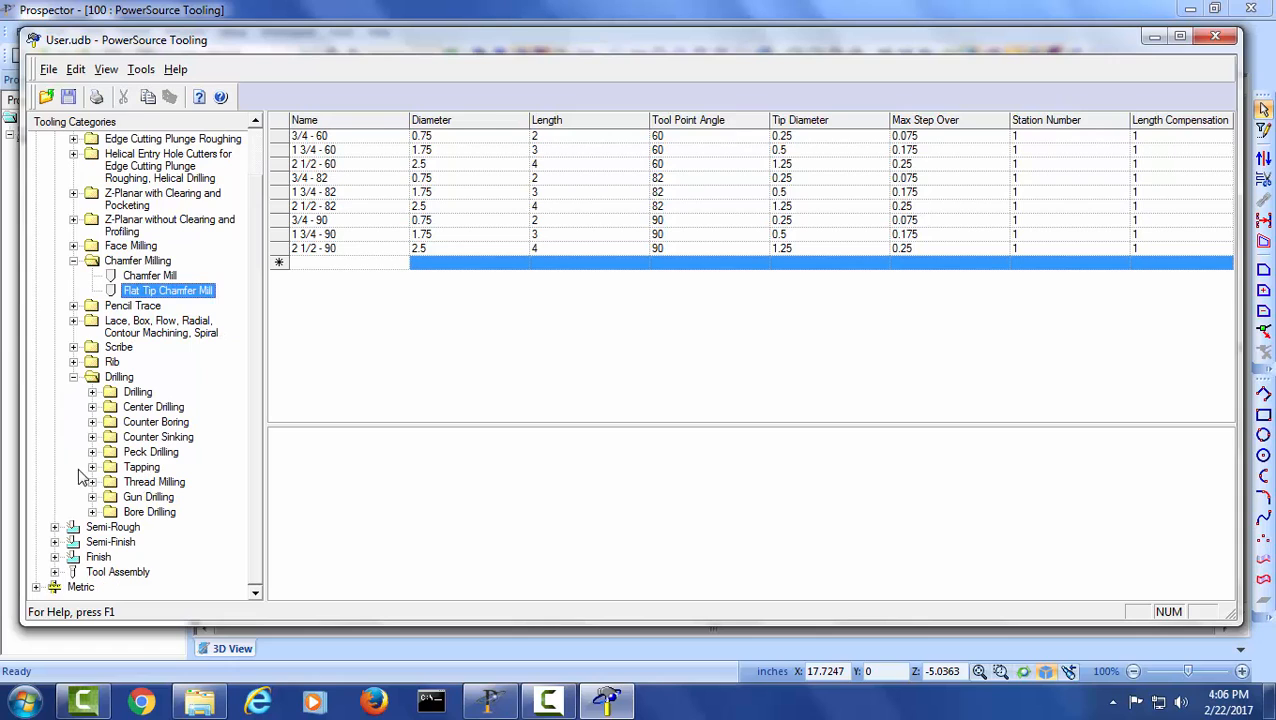
pyautogui.click(92, 467)
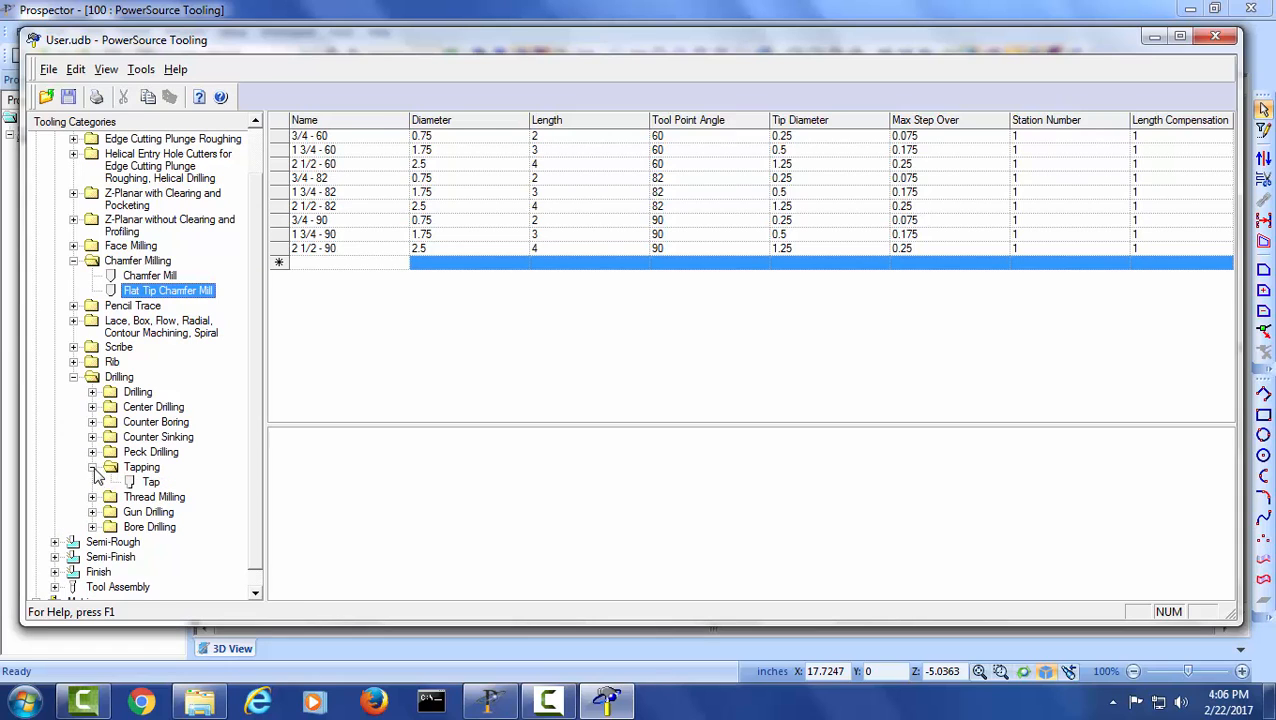
pyautogui.click(150, 482)
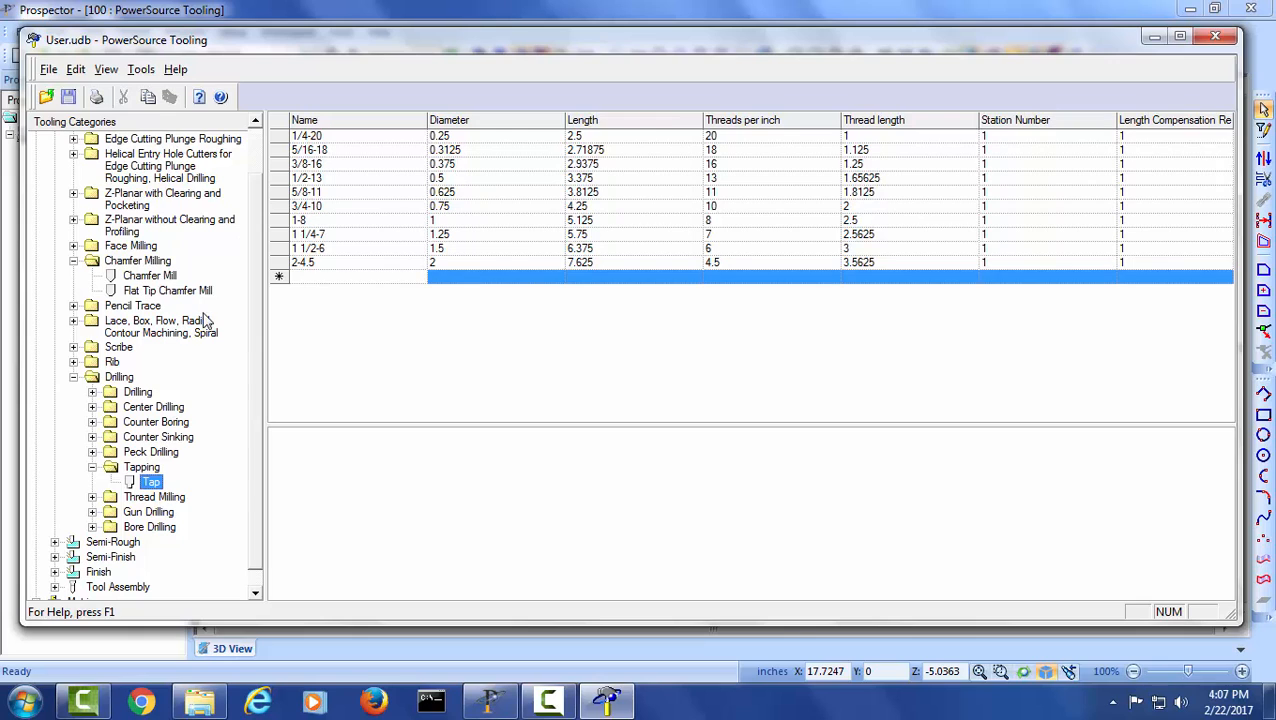
# - Collapse the Rough category and open the inch Tool Assembly's Straight Spindle table, selecting its empty row
pyautogui.scroll(1, 150, 245)
pyautogui.scroll(1, 155, 245)
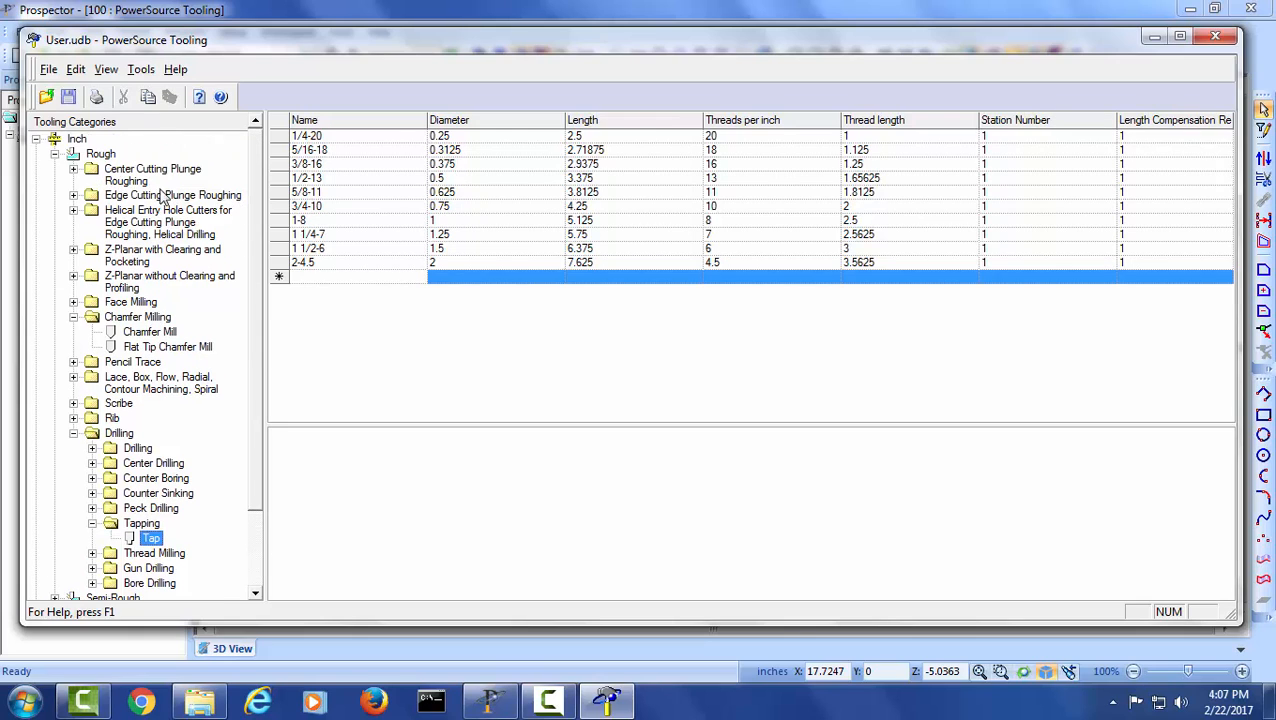
pyautogui.click(54, 154)
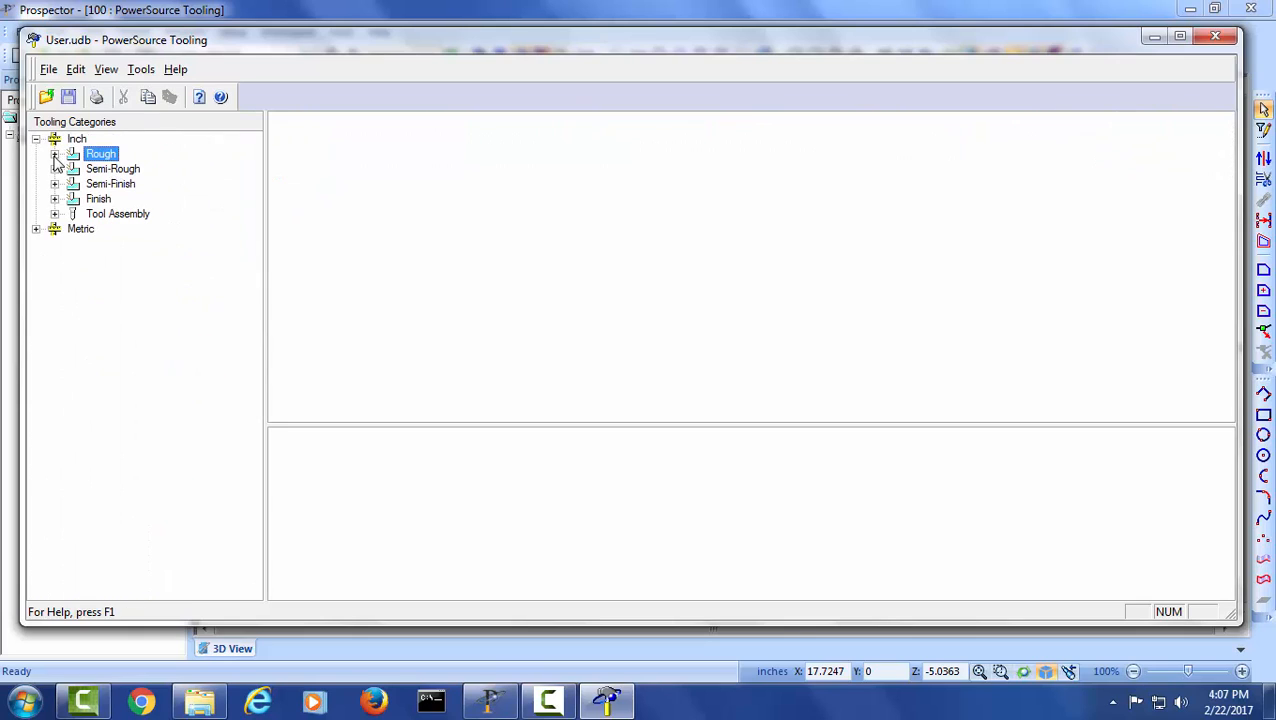
pyautogui.click(55, 215)
pyautogui.click(73, 229)
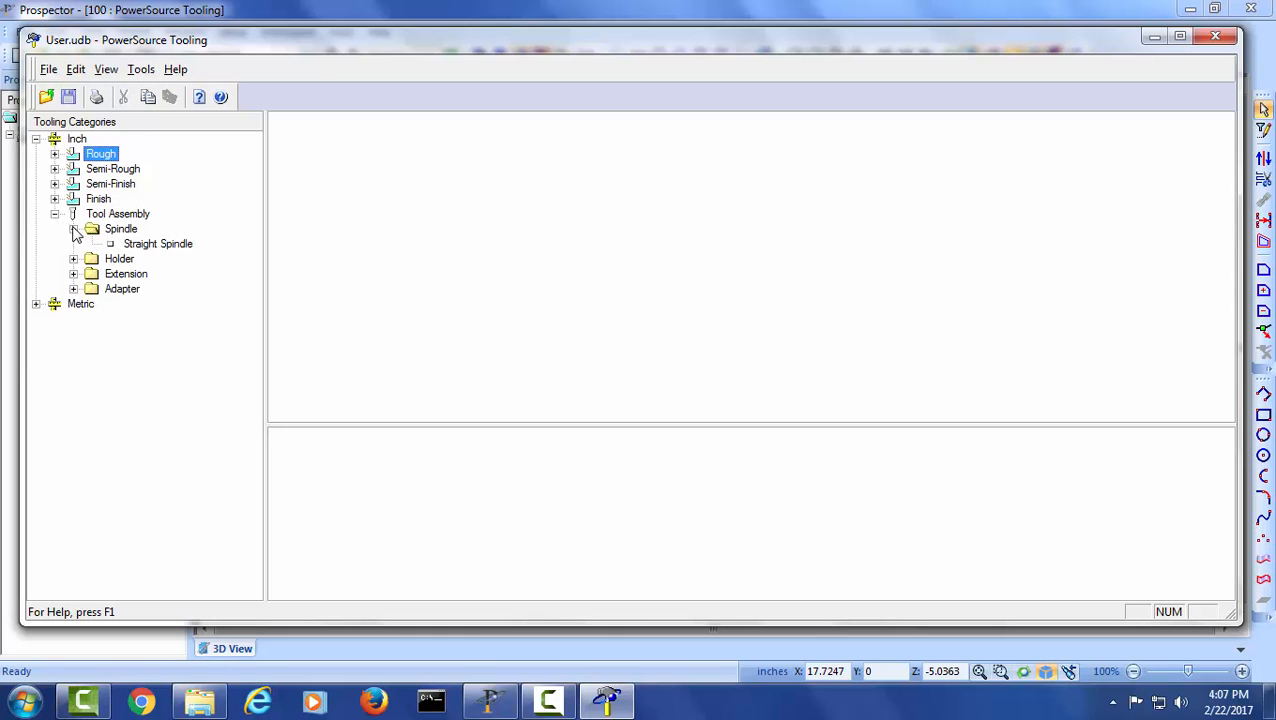
pyautogui.click(145, 246)
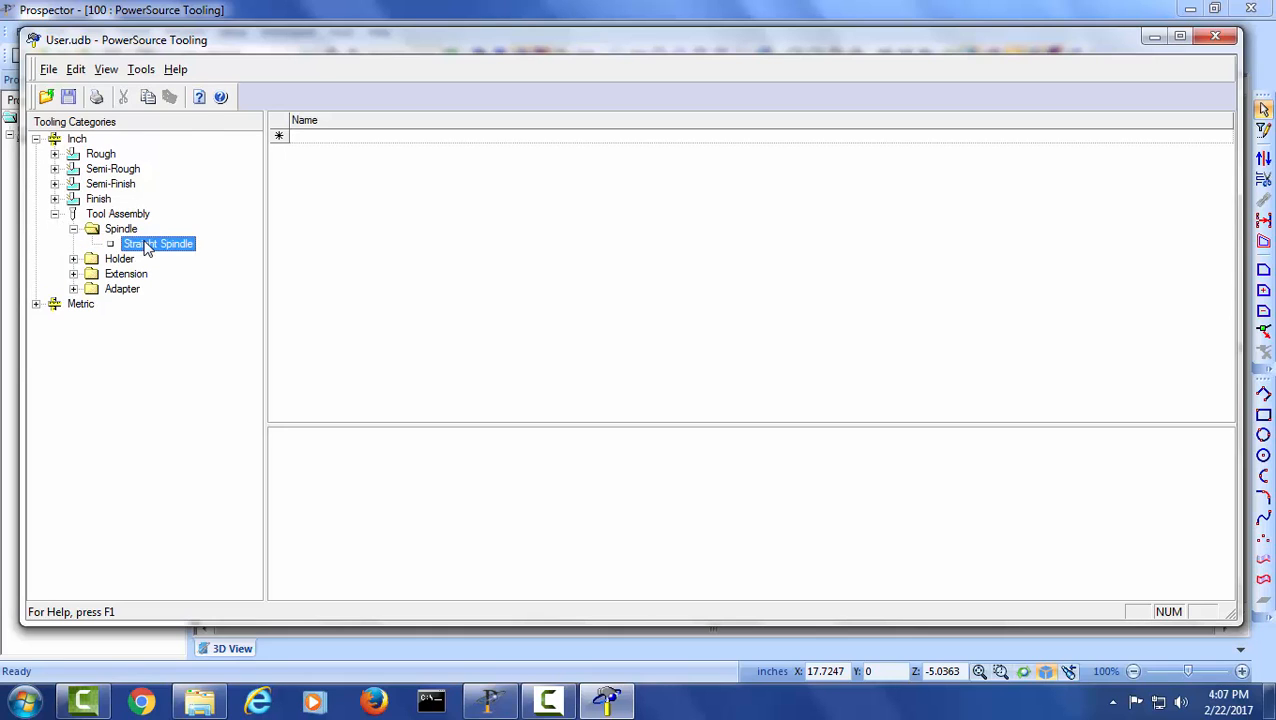
pyautogui.click(277, 134)
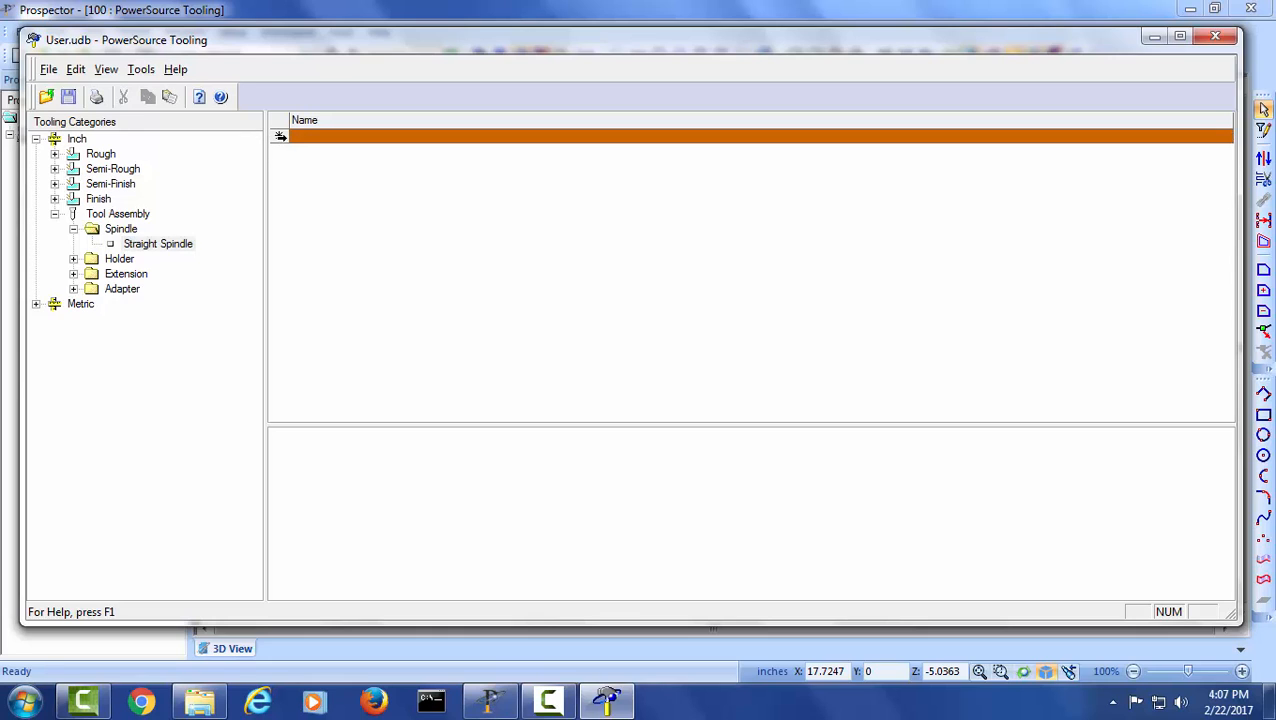
# - Look through the holder, extension and adapter tables of the inch Tool Assembly, ending on Straight Adapter
pyautogui.click(73, 259)
pyautogui.click(147, 276)
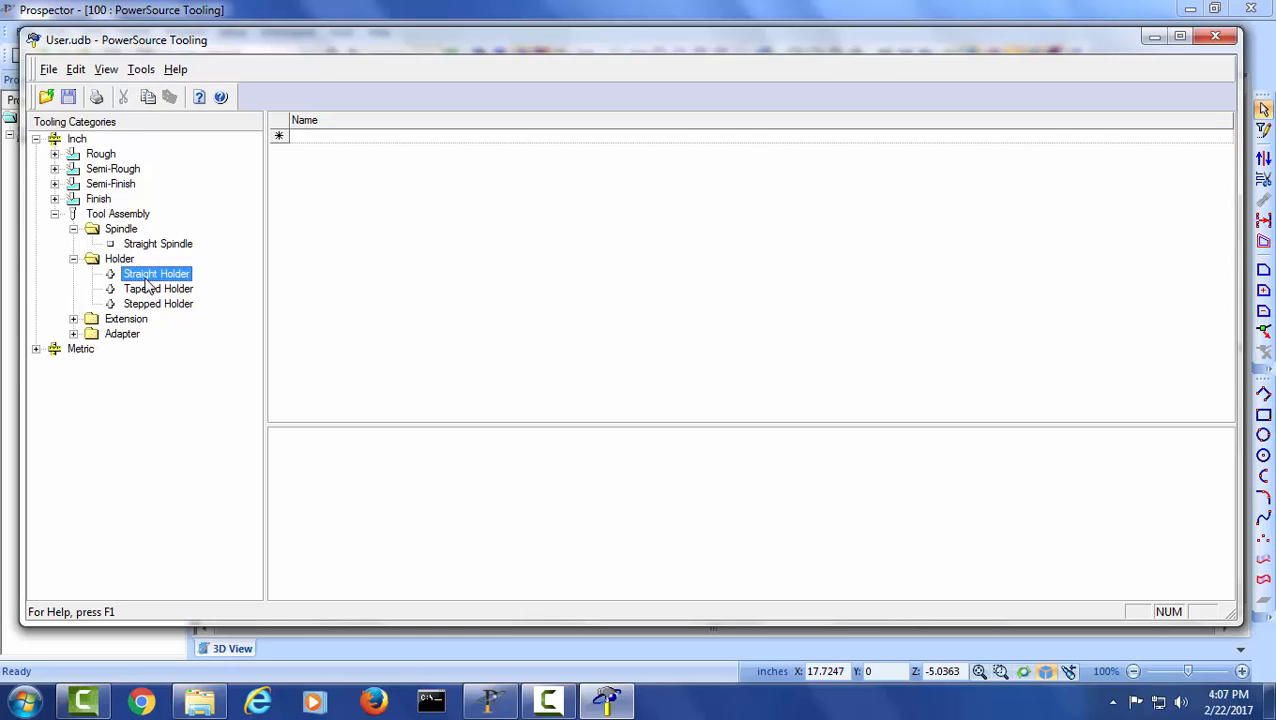
pyautogui.click(150, 305)
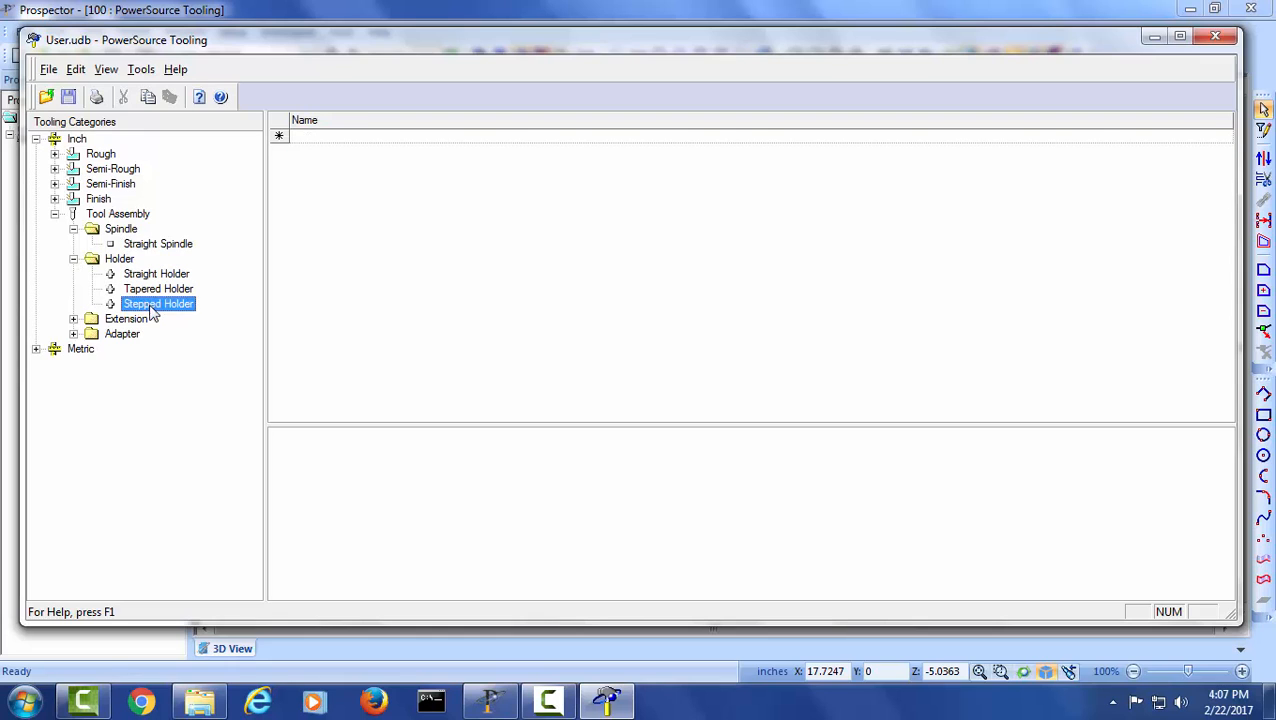
pyautogui.click(73, 318)
pyautogui.click(138, 336)
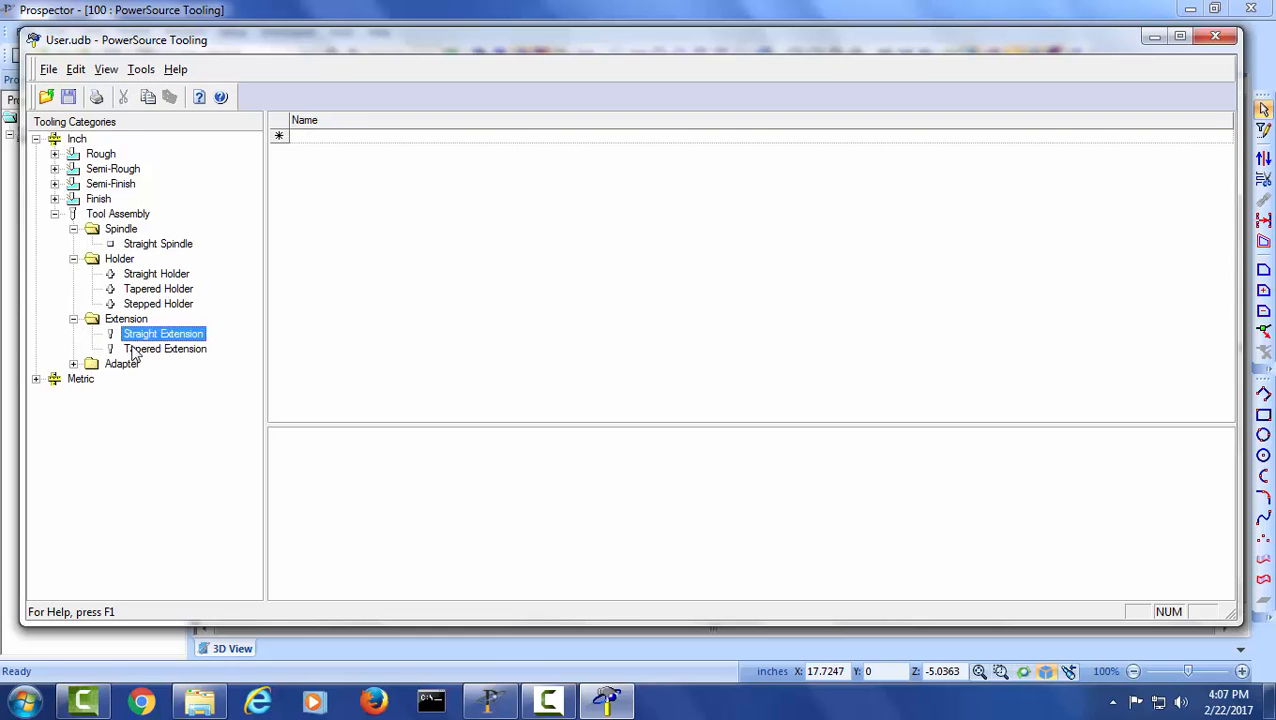
pyautogui.click(73, 364)
pyautogui.click(159, 381)
pyautogui.click(159, 394)
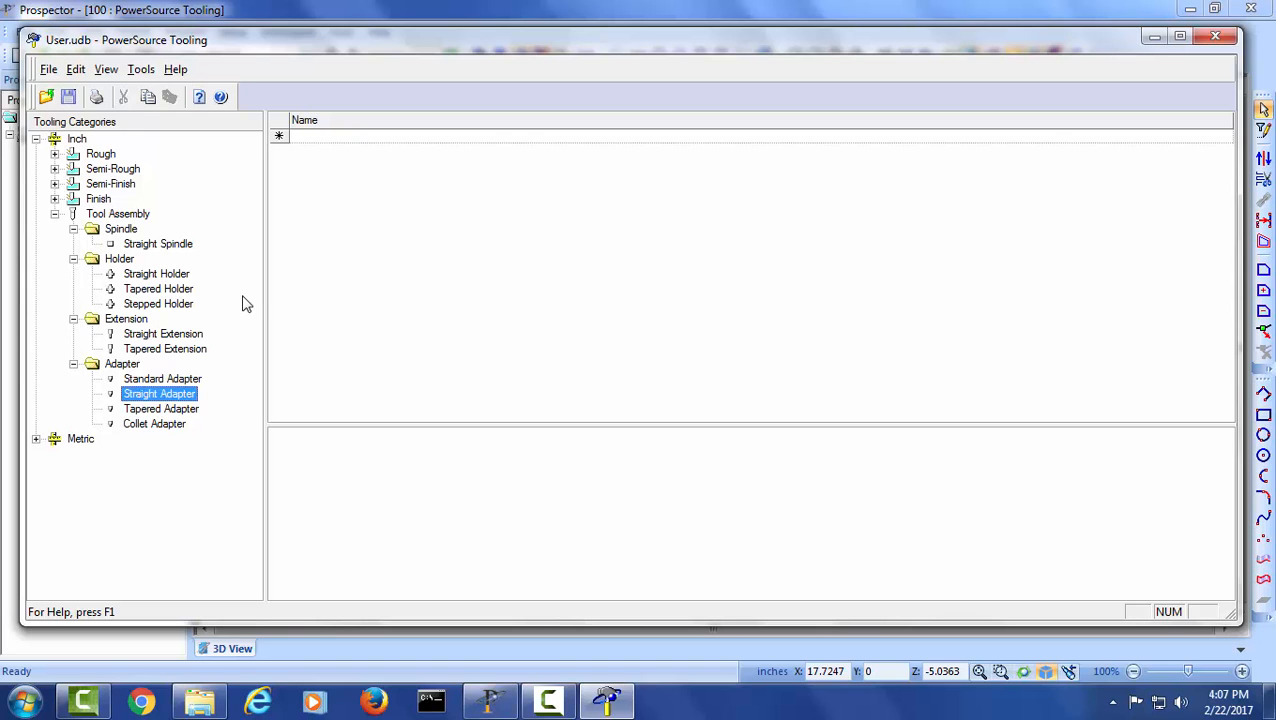
# - Switch to Prospector and start a new 3-D program under Rough with the Z-Planar With Clear strategy, advancing to the tool assembly selection
pyautogui.hotkey('alt', 'Tab')
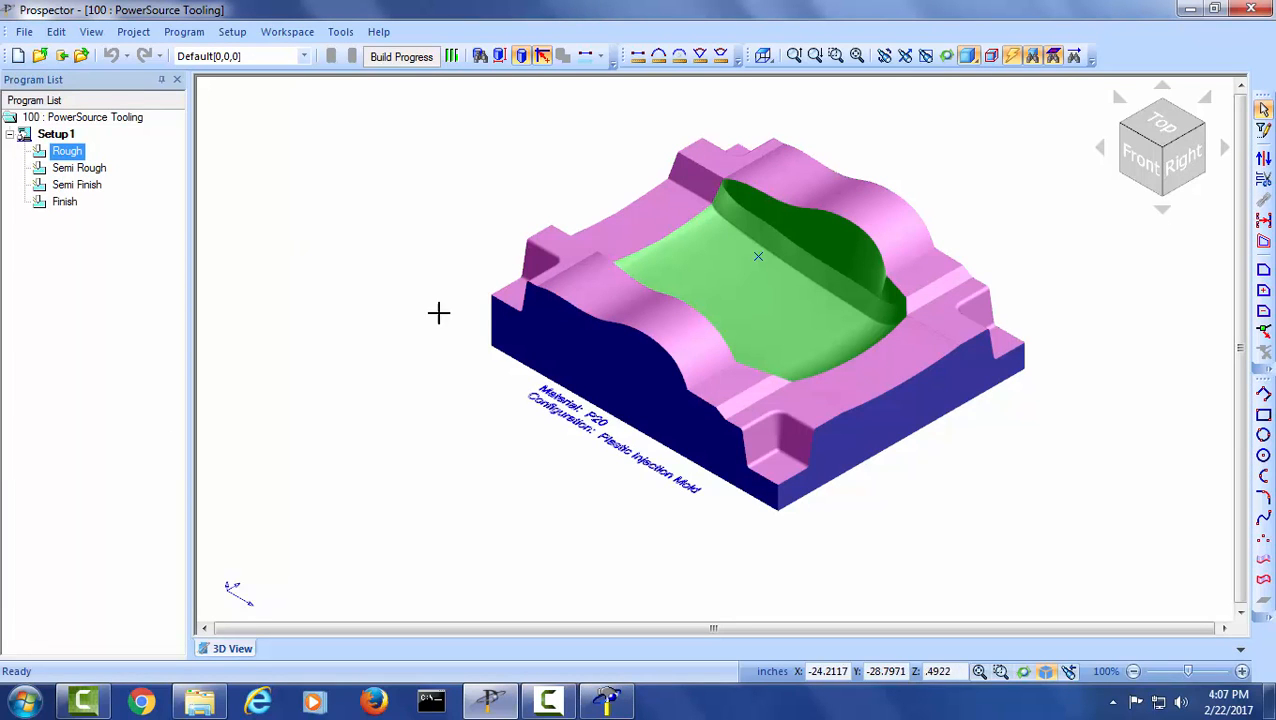
pyautogui.click(70, 152)
pyautogui.rightClick(72, 156)
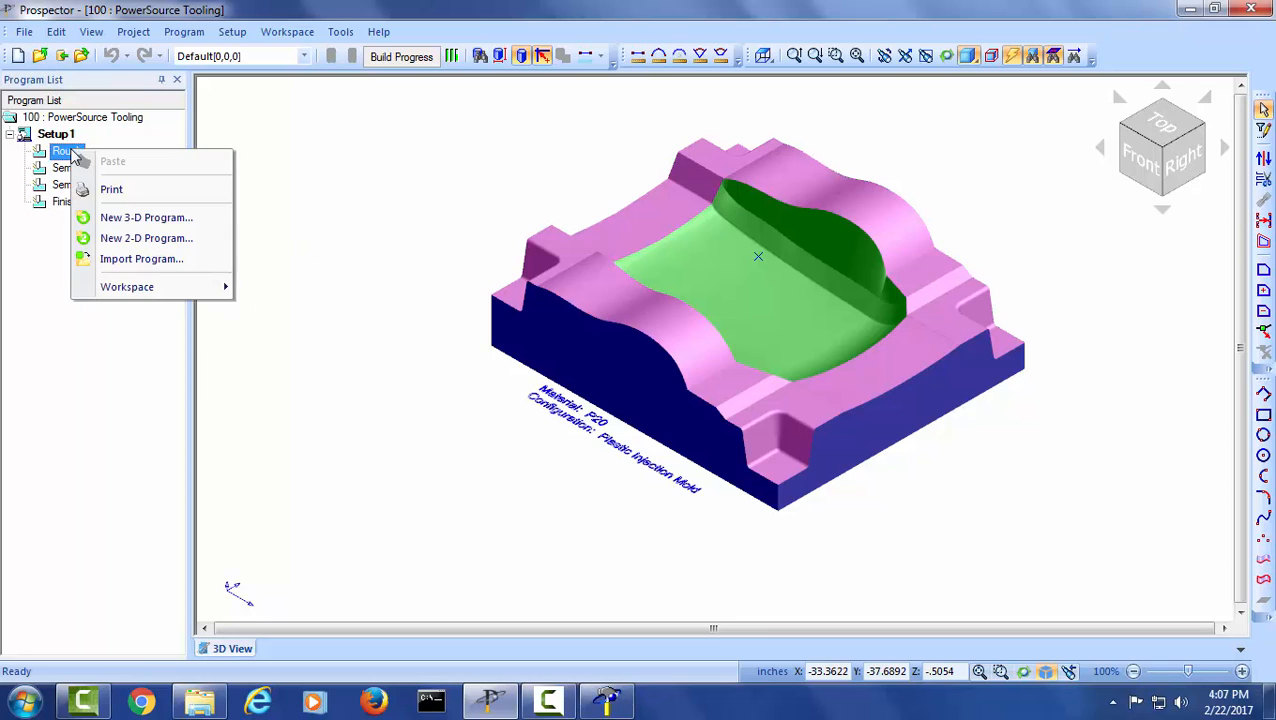
pyautogui.click(126, 222)
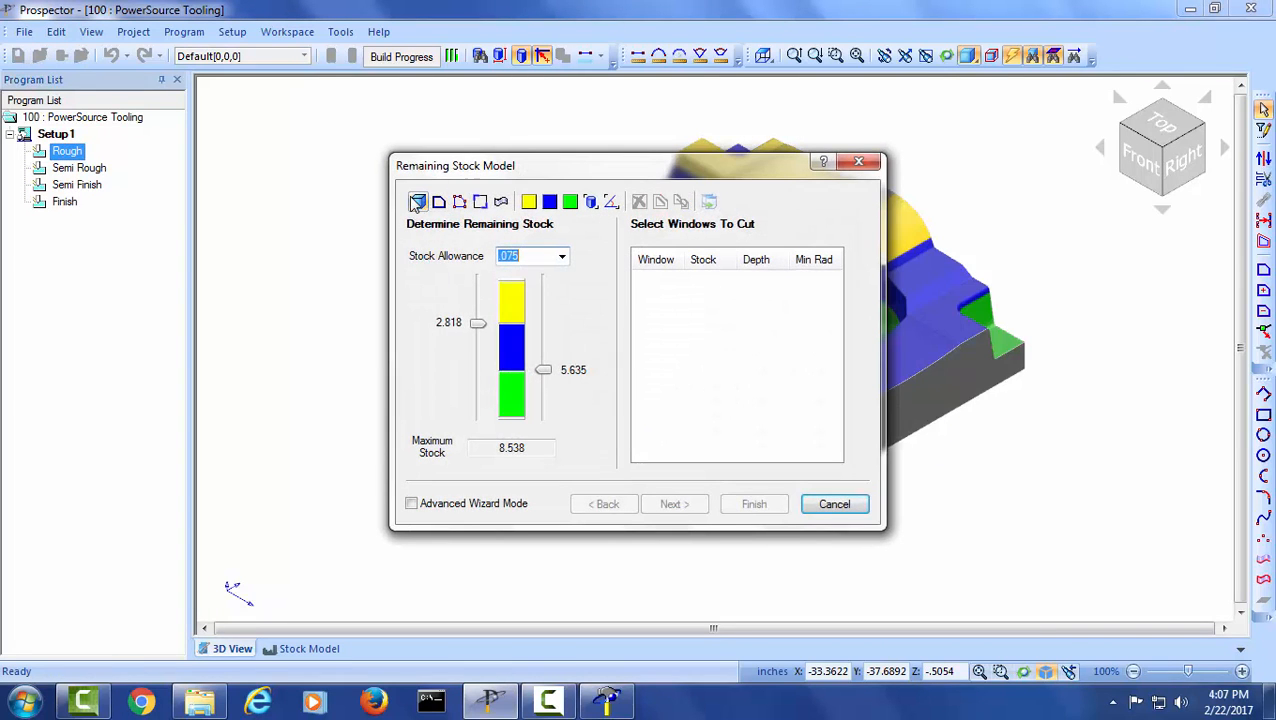
pyautogui.click(663, 504)
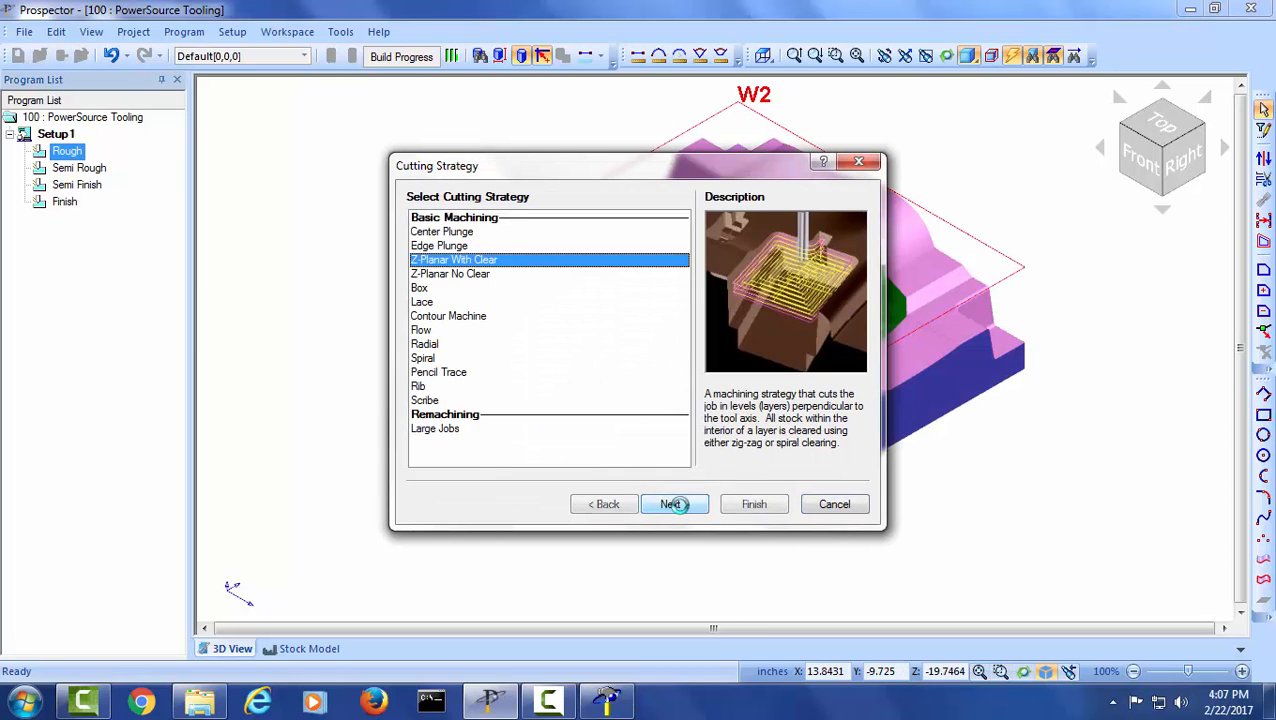
pyautogui.click(678, 504)
pyautogui.click(678, 504)
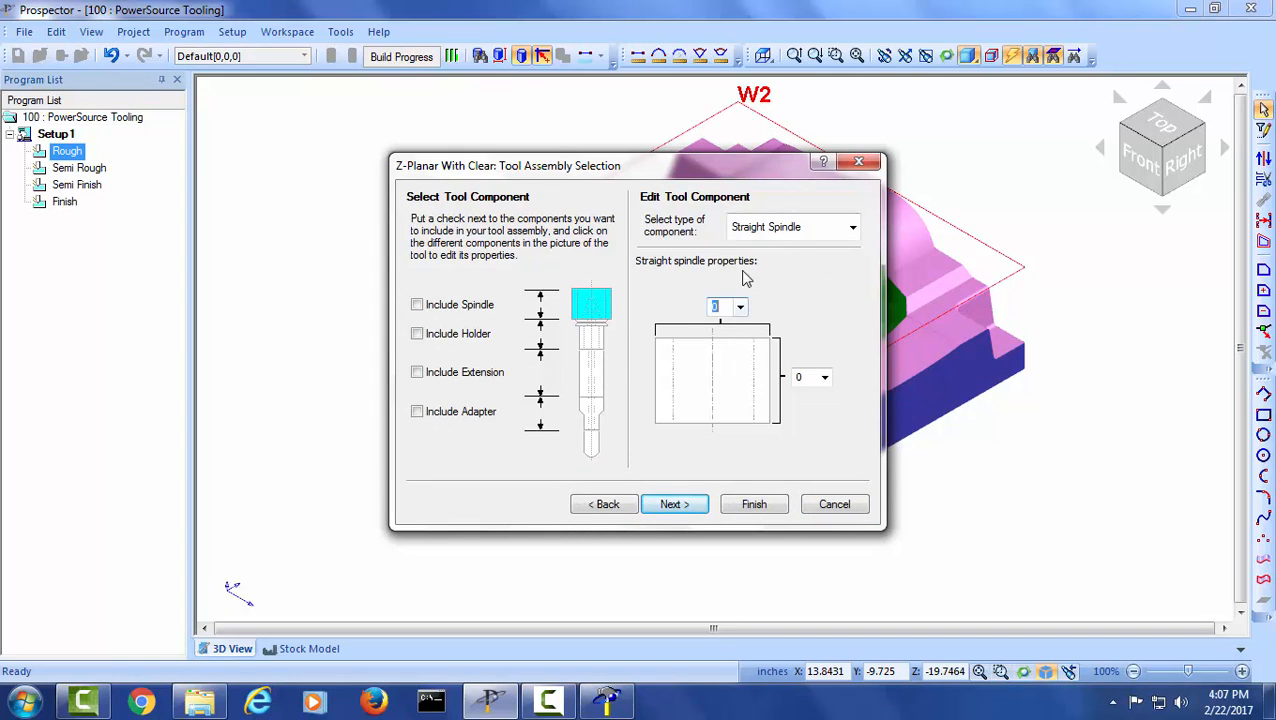
# - Include the spindle in the program's tool assembly, and switch back to PowerSource Tooling
pyautogui.click(417, 305)
pyautogui.hotkey('alt', 'Tab')
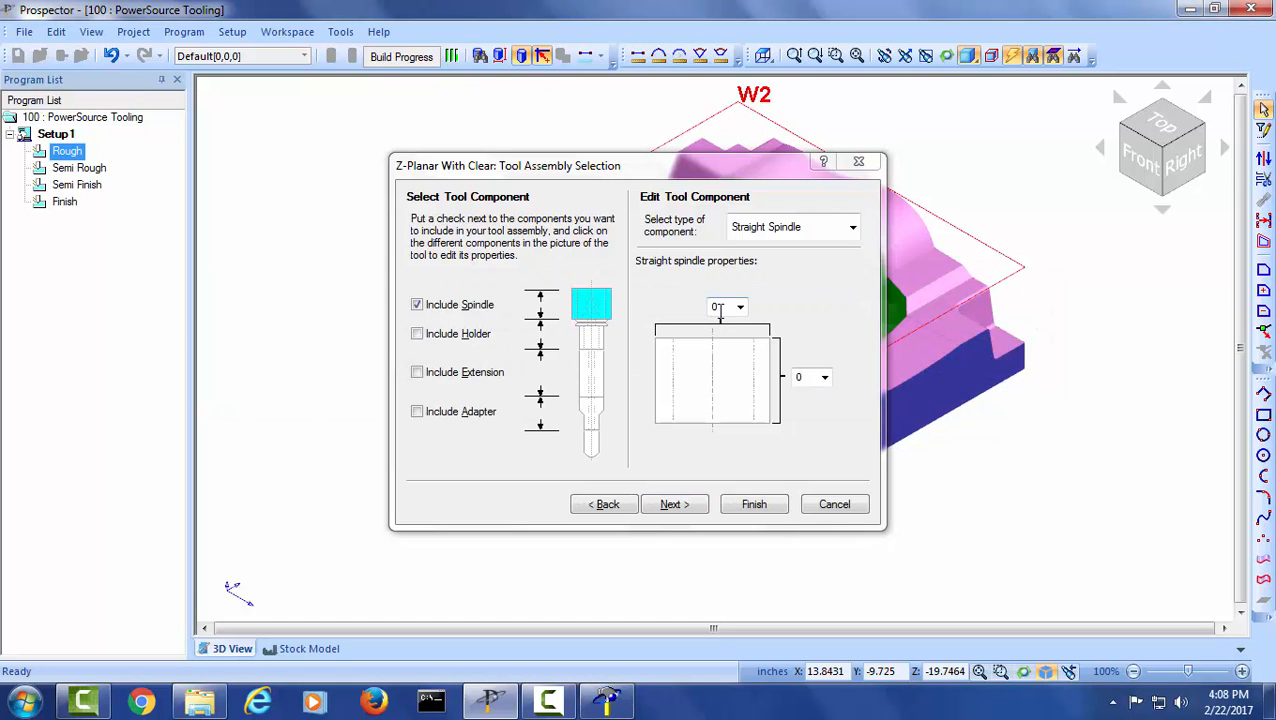
pyautogui.hotkey('alt', 'Tab')
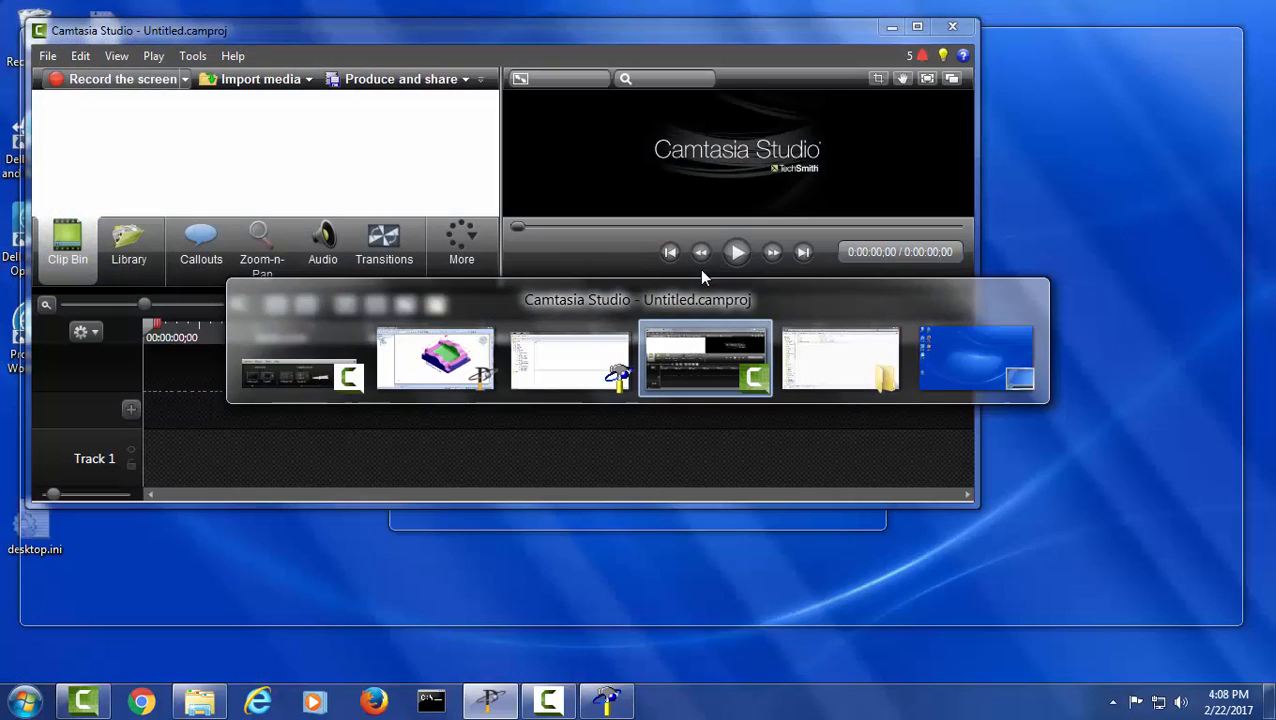
pyautogui.hotkey('alt', 'Tab')
pyautogui.hotkey('alt', 'Tab')
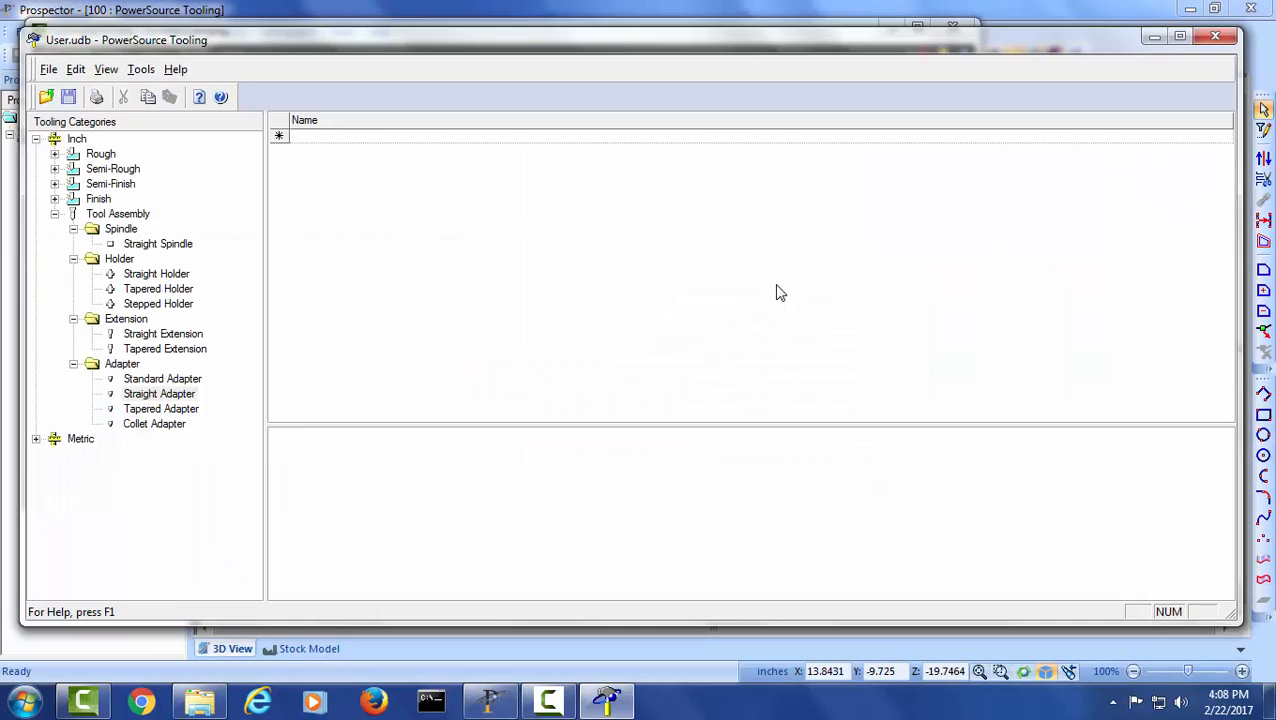